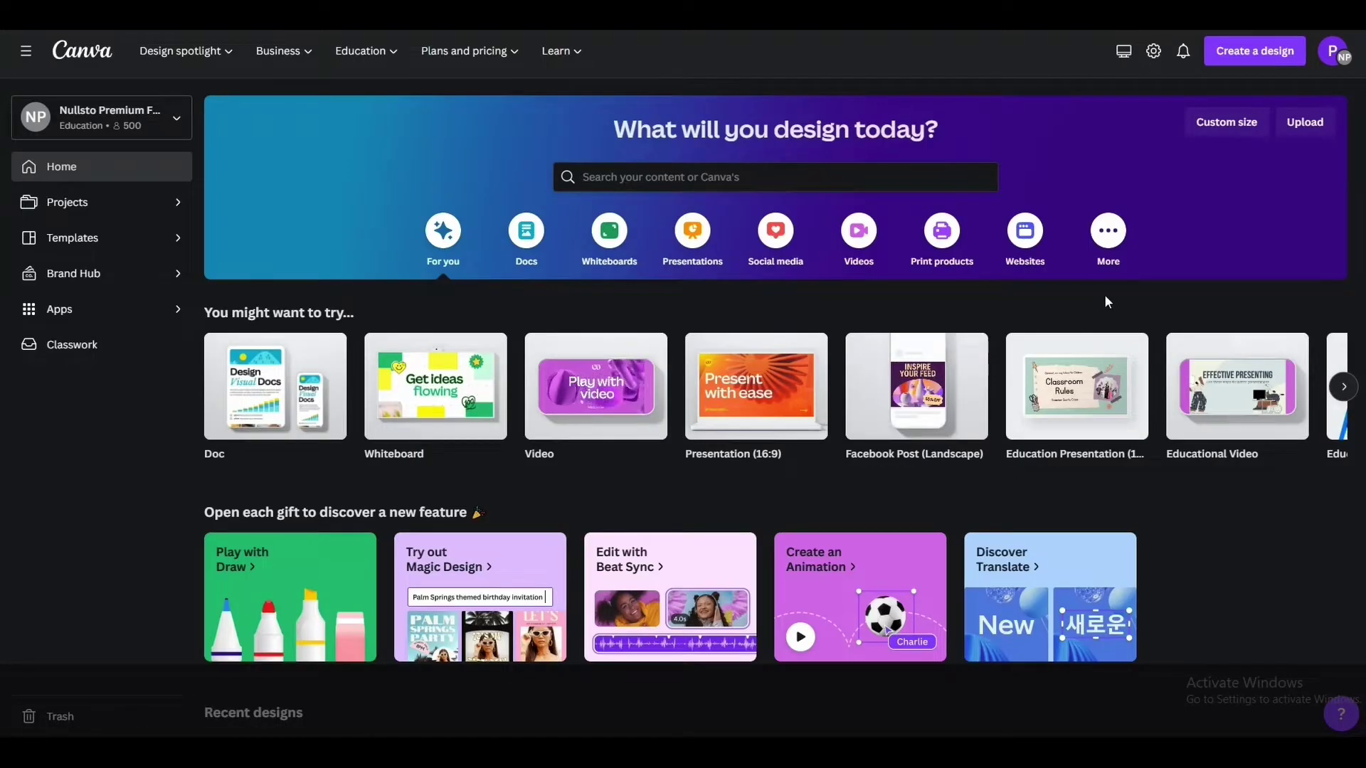
- Create a blank video design and fill its page with the green-to-blue linear gradient (#cdffd8, #94b9ff)
click(869, 249)
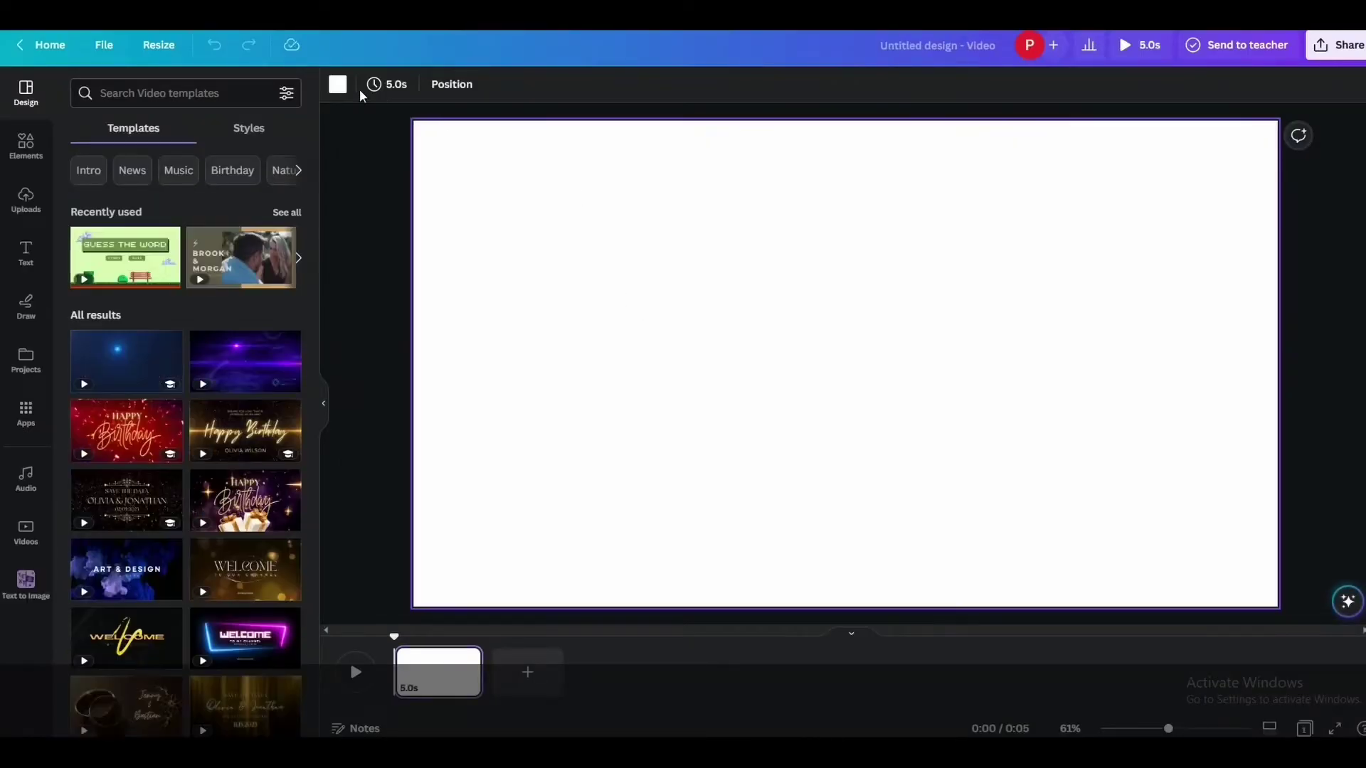
click(340, 86)
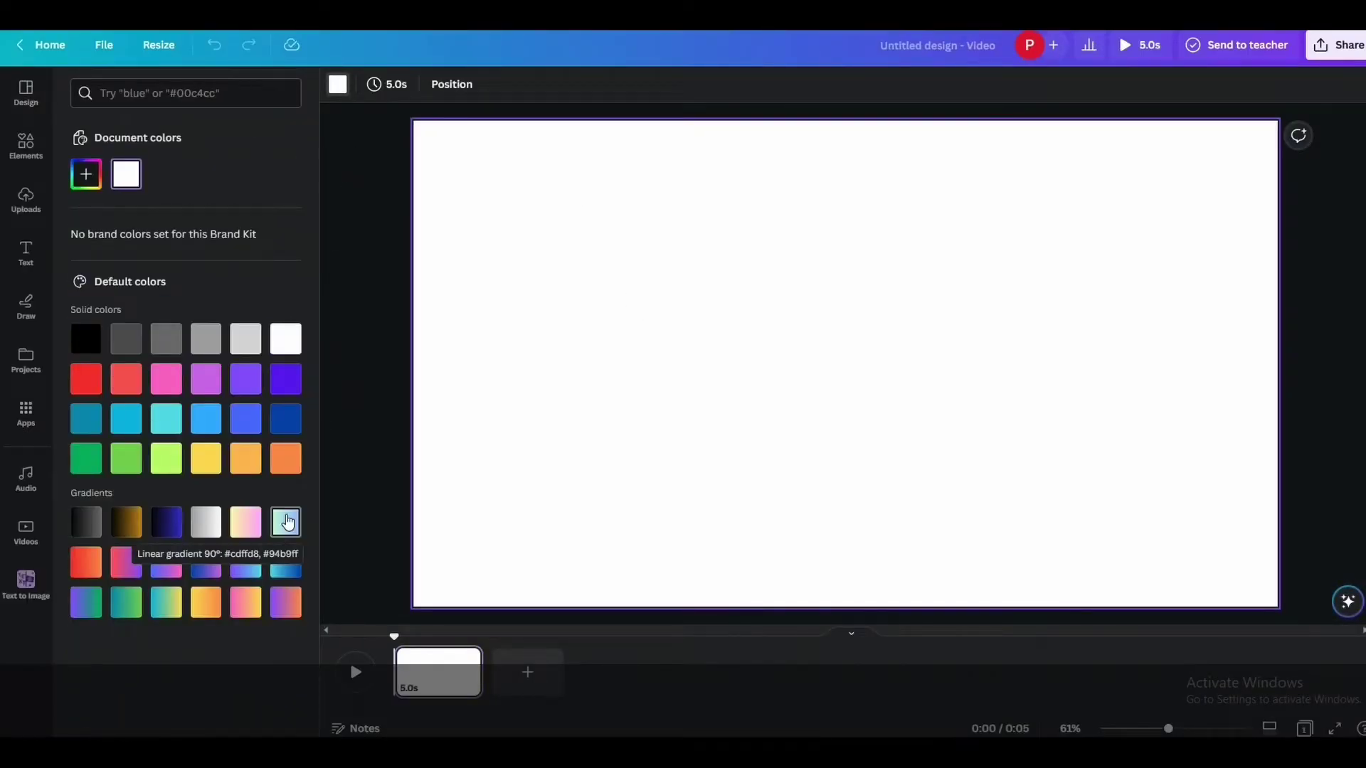
click(288, 522)
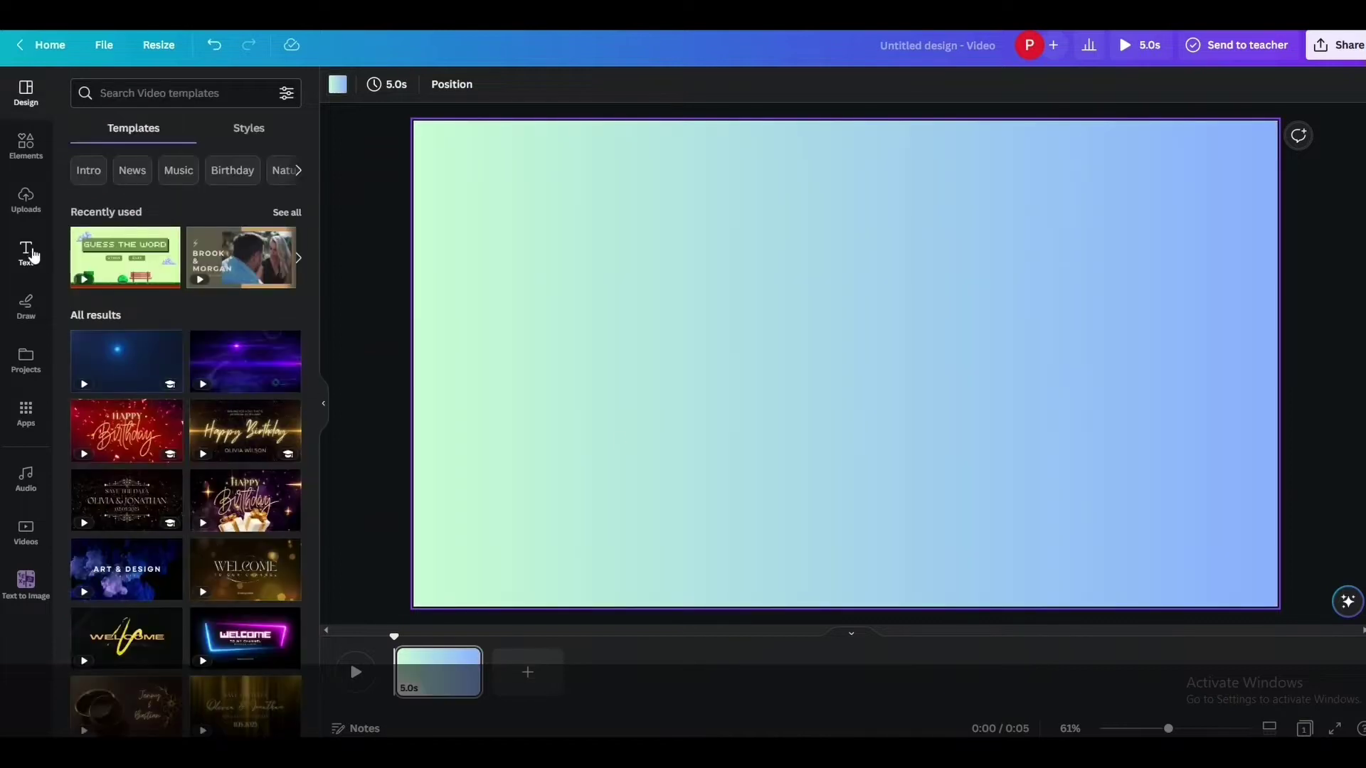
- Add a heading reading "In this video..." at font size 150 and give it the Pop text animation
click(25, 253)
click(154, 278)
text(In this video...)
key(ctrl+a)
click(494, 84)
text(150)
key(Return)
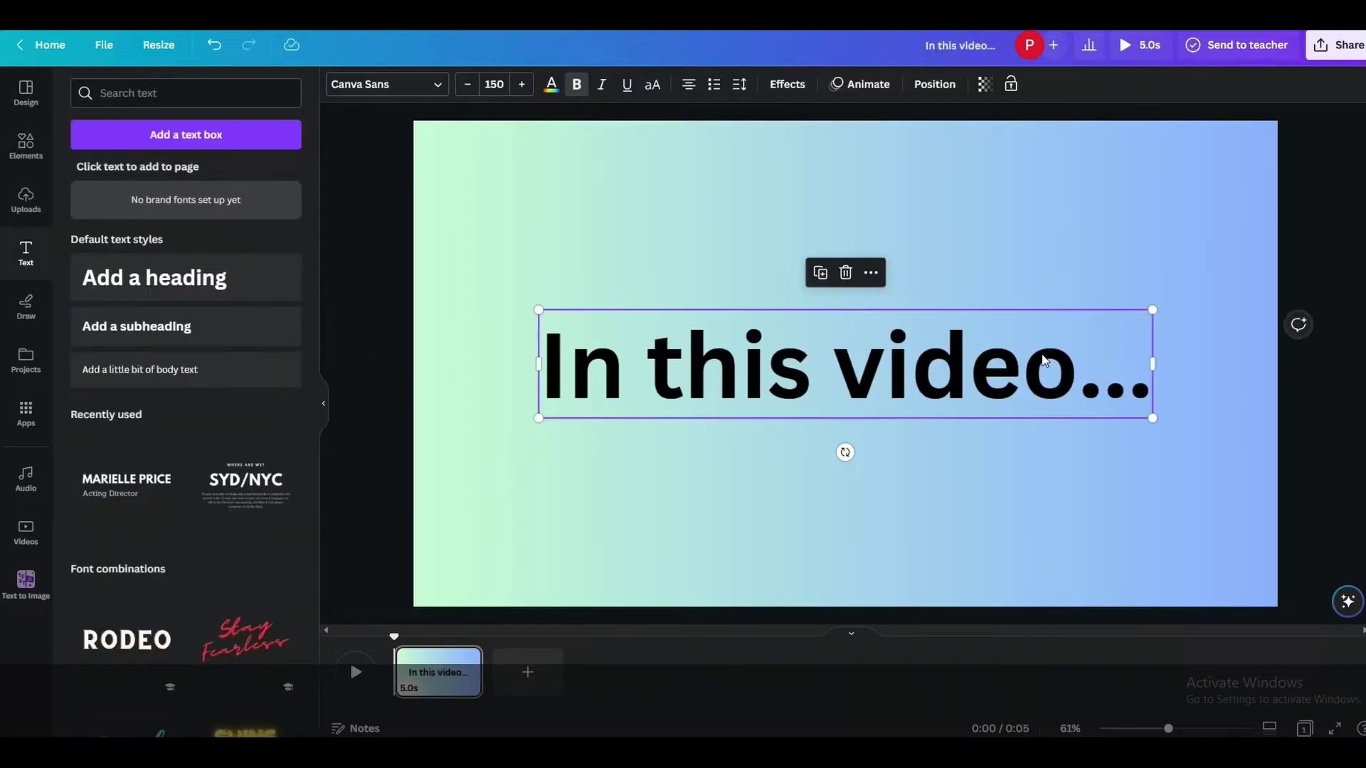
click(859, 84)
click(106, 347)
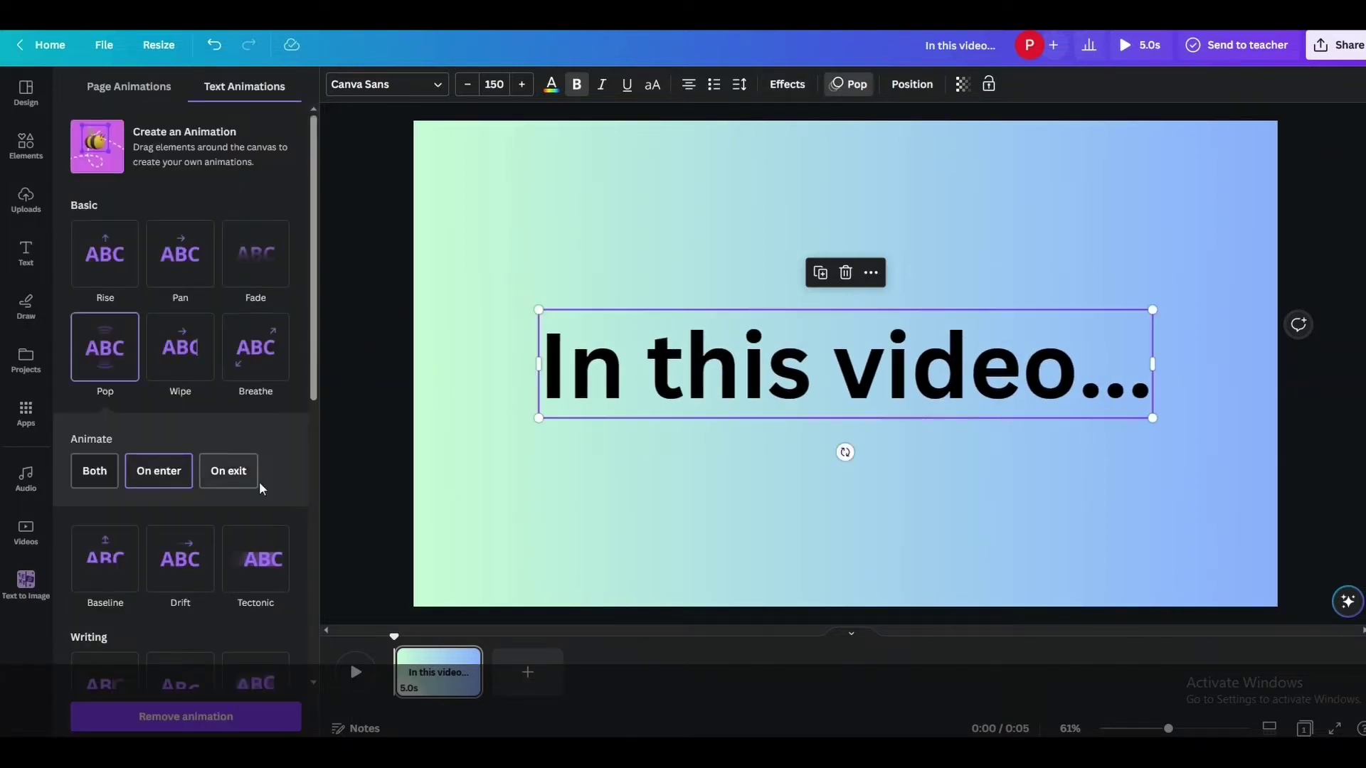
- Add a blank page, then duplicate the first page as the third page and change its text to "we will learn"
click(528, 673)
click(435, 683)
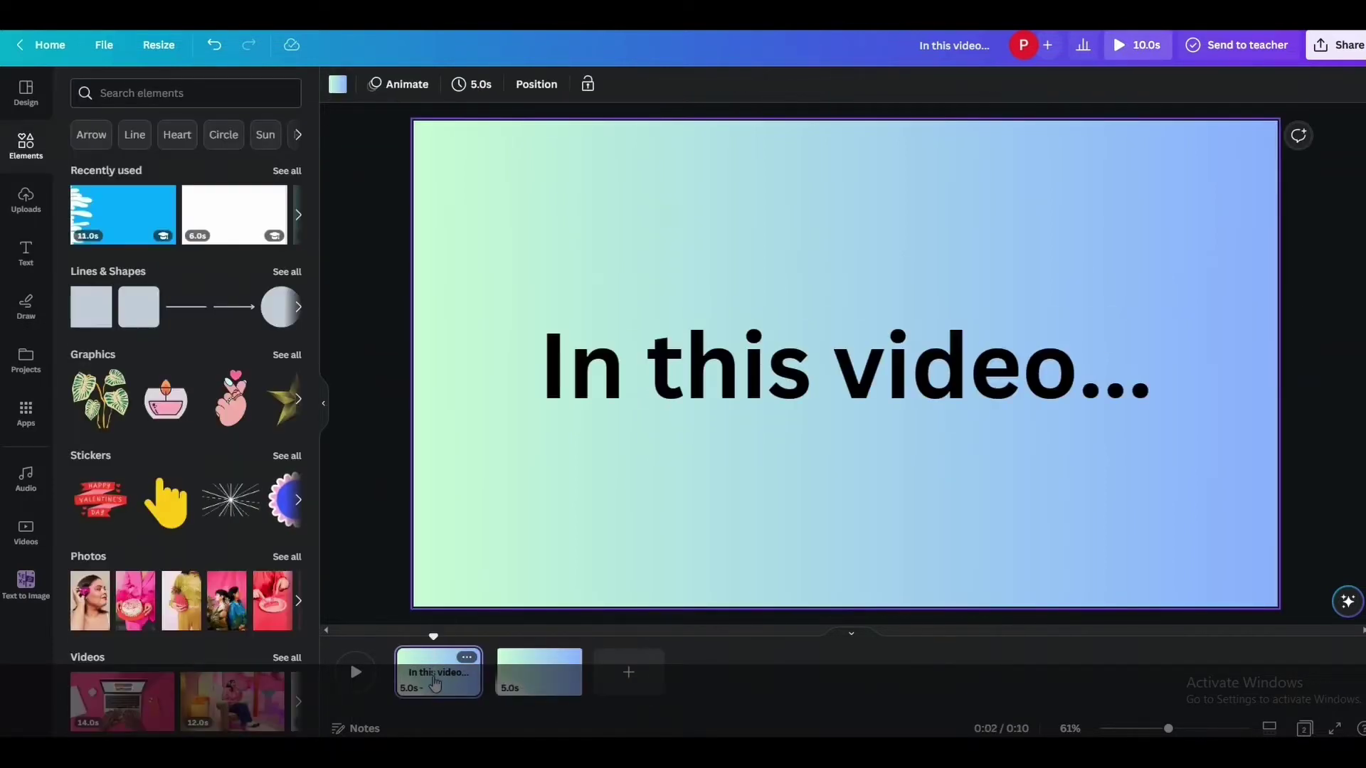
click(465, 657)
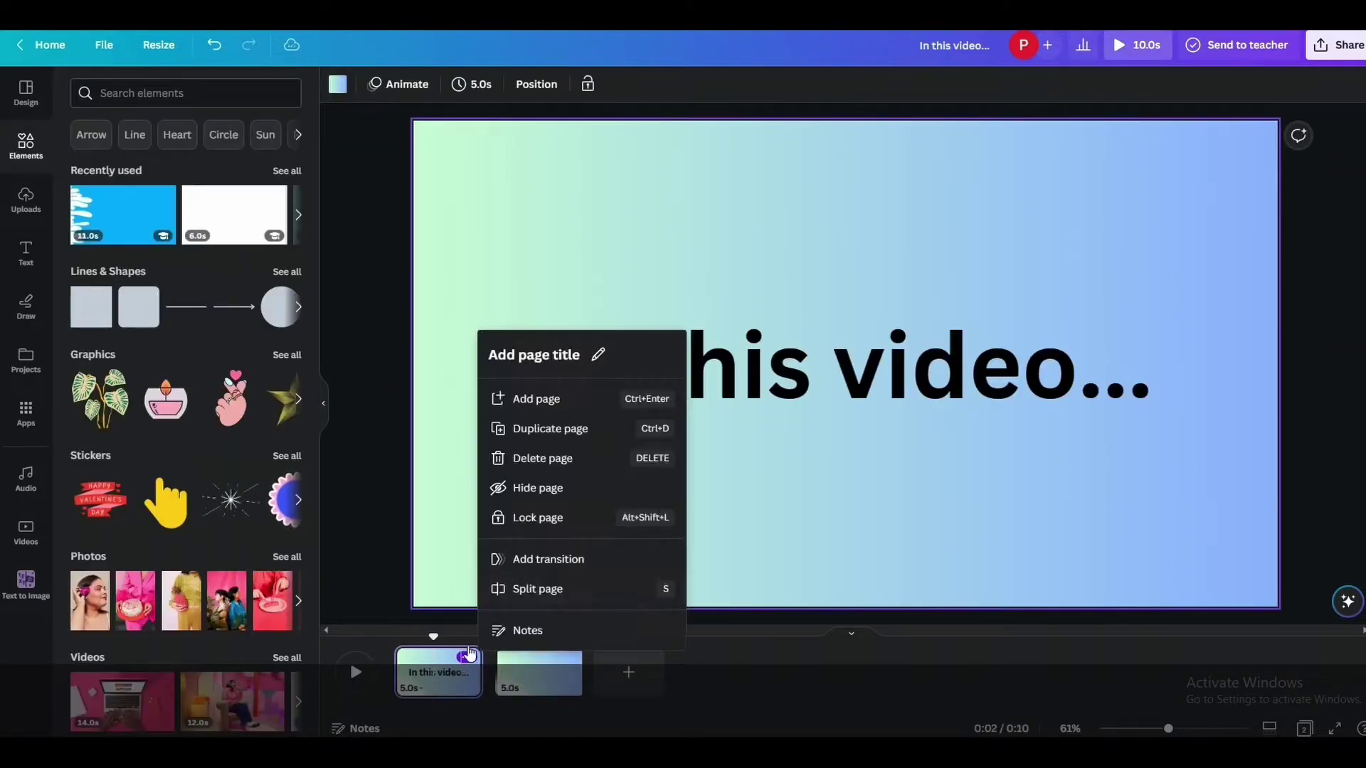
click(542, 428)
double_click(773, 365)
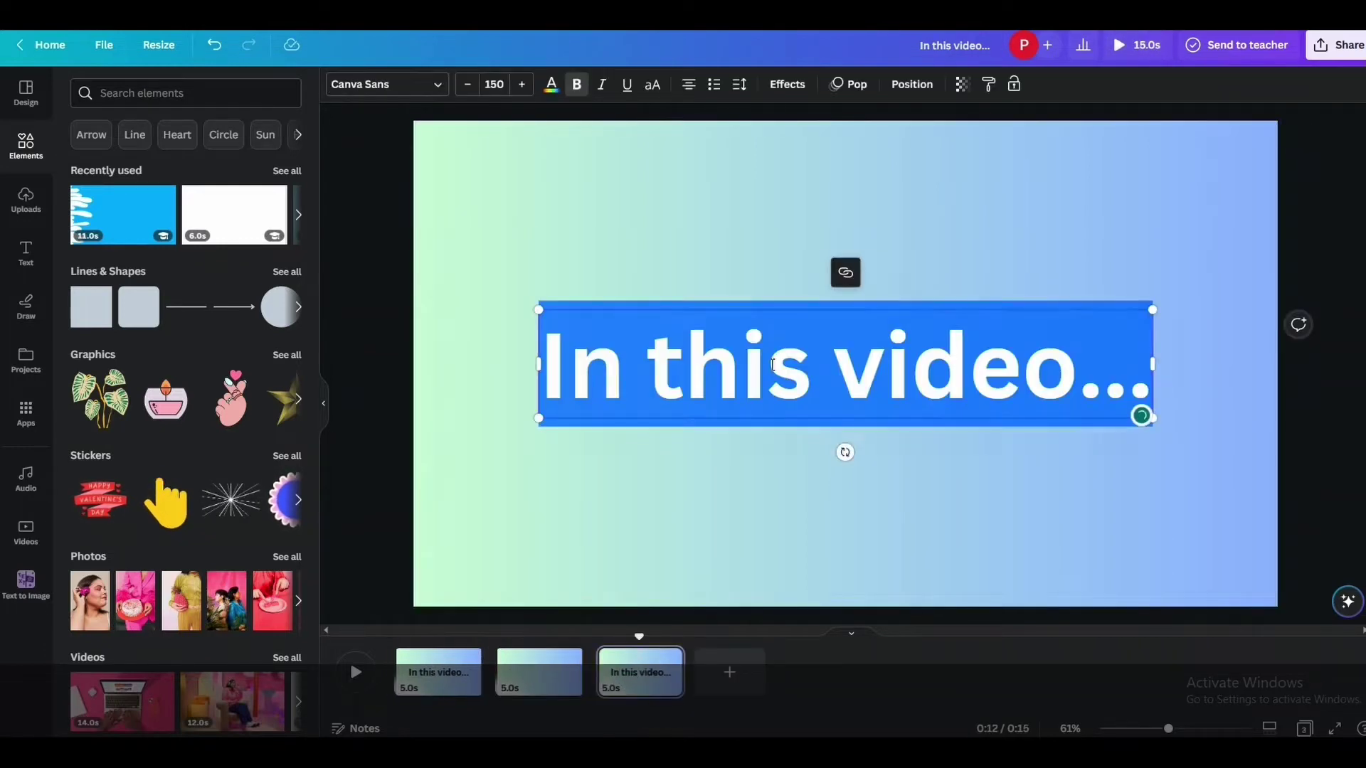
text(we will learn)
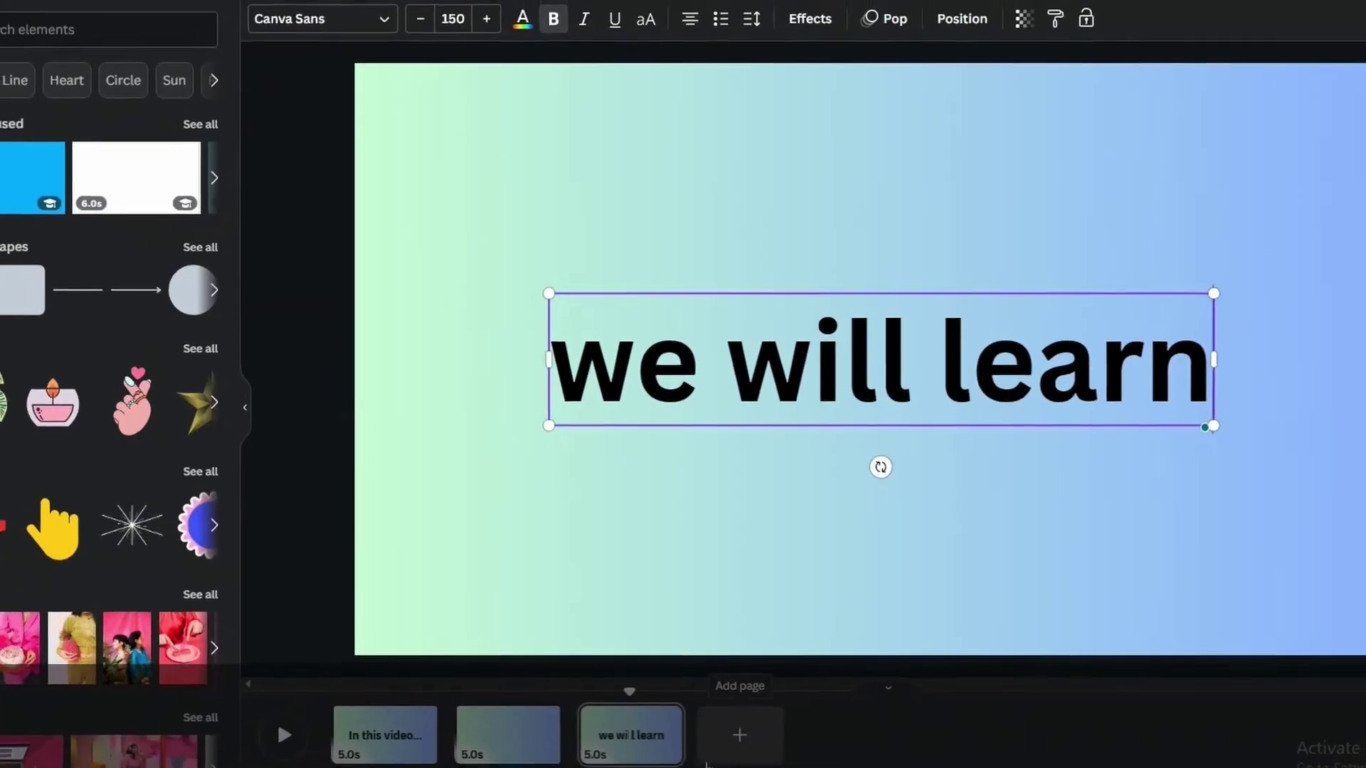
- With the blank middle page selected, search the graphics elements for "transition", limited to animated ones
click(507, 732)
click(30, 39)
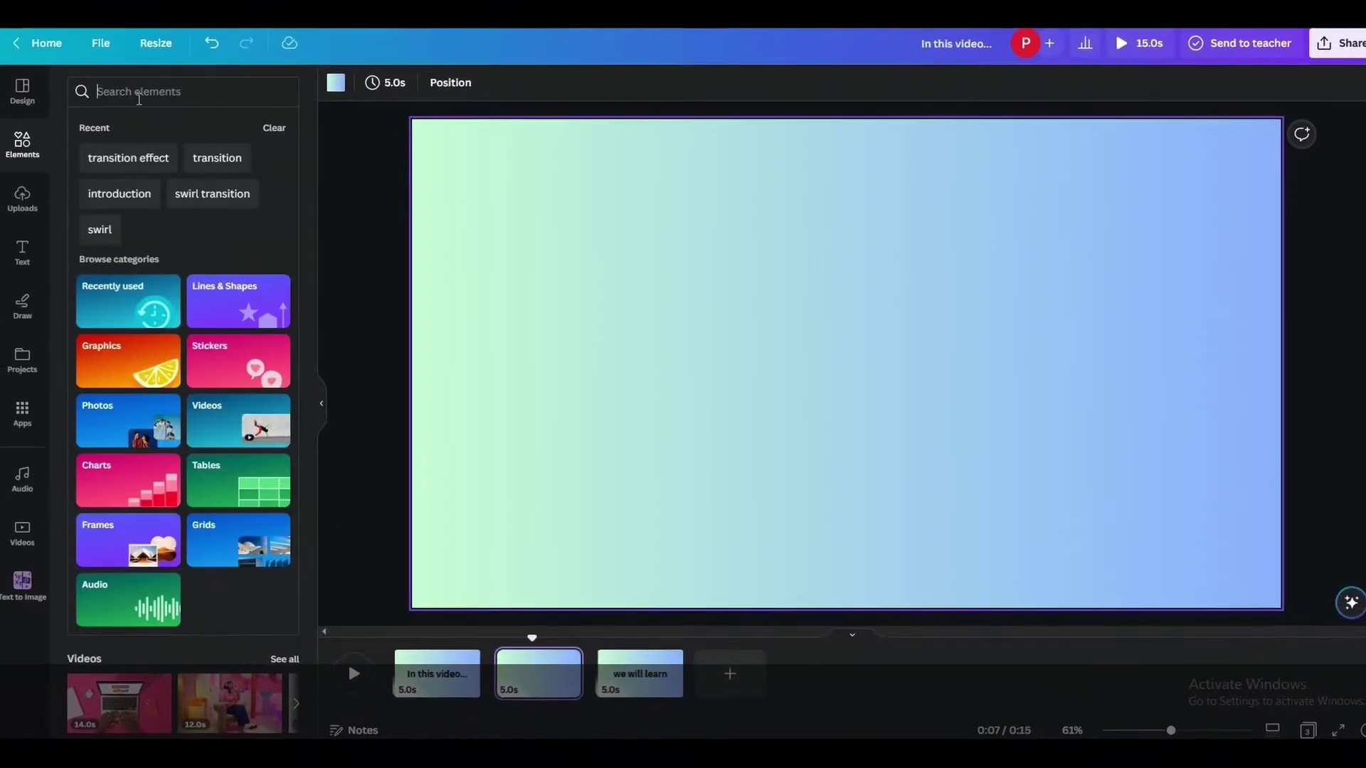
click(151, 159)
click(135, 133)
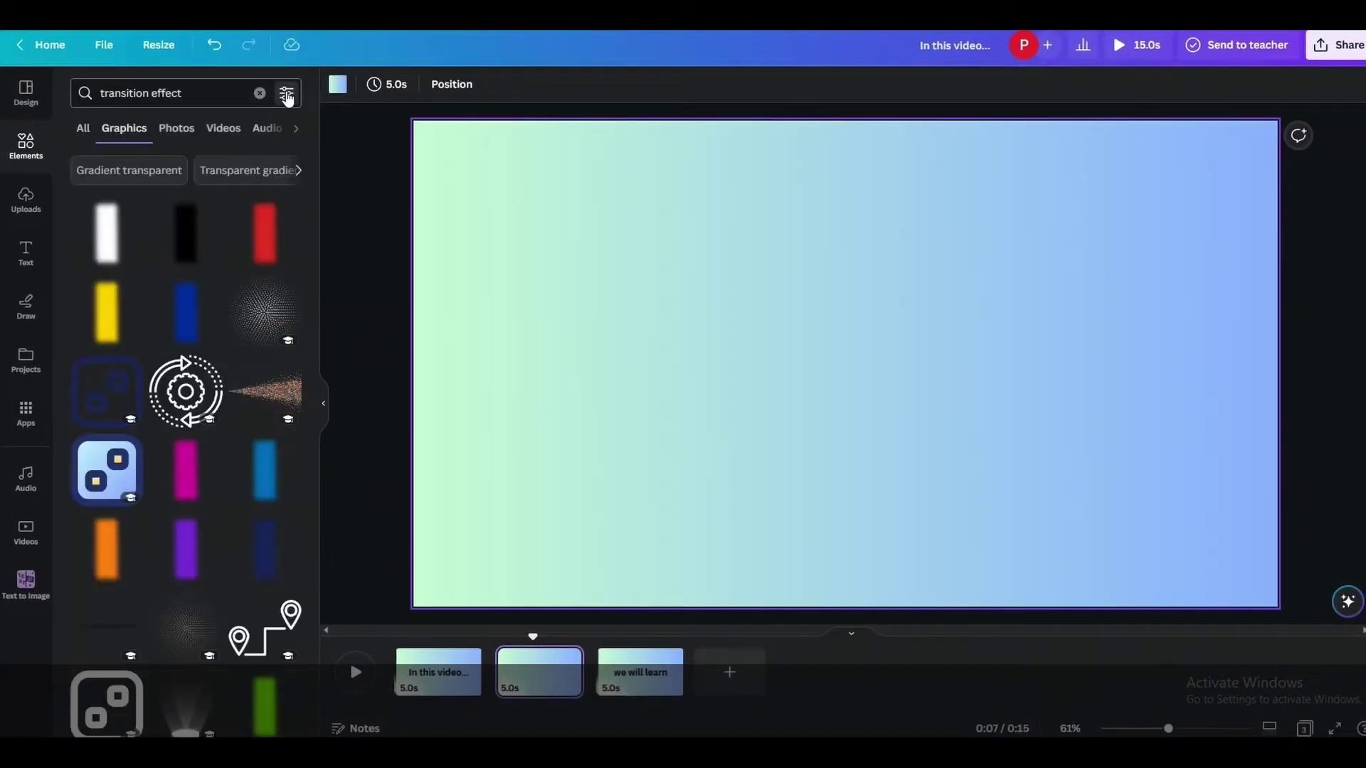
click(287, 94)
click(240, 392)
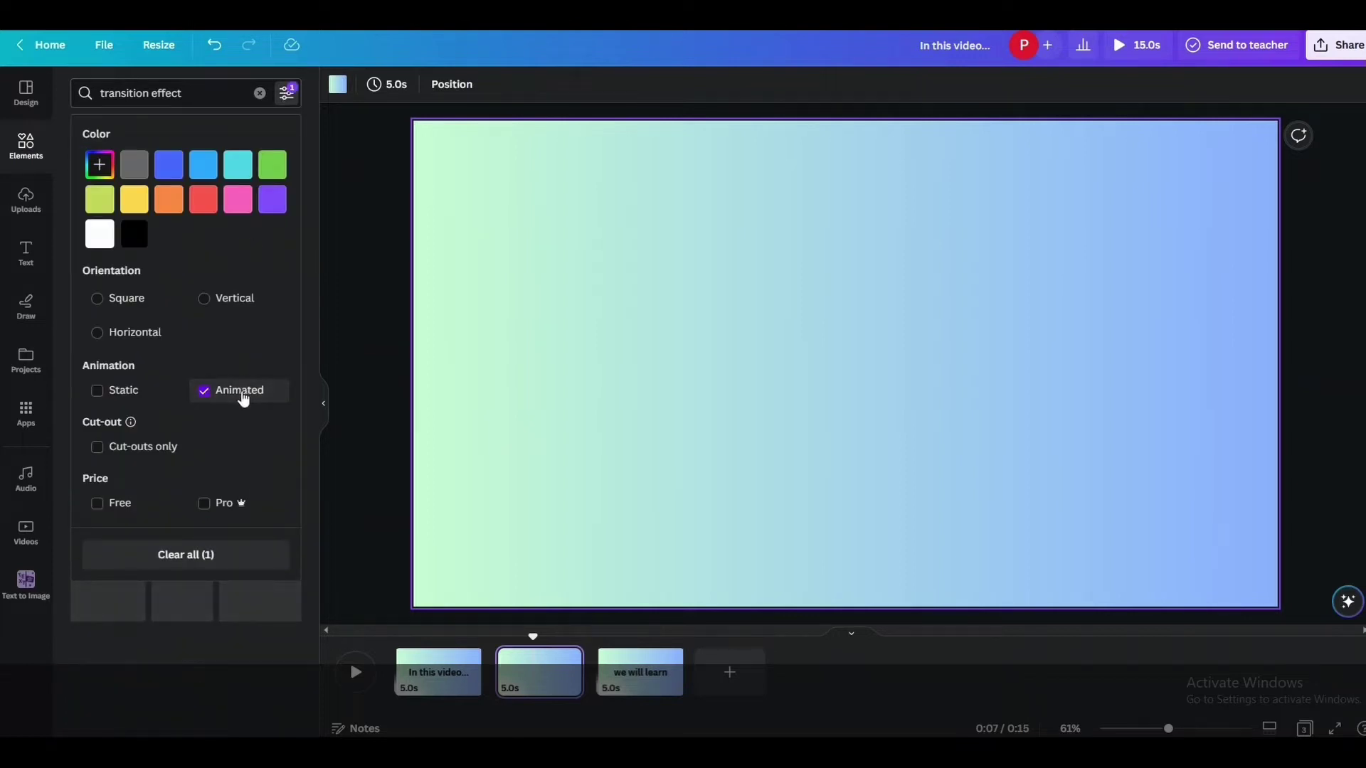
double_click(168, 93)
key(BackSpace)
key(Return)
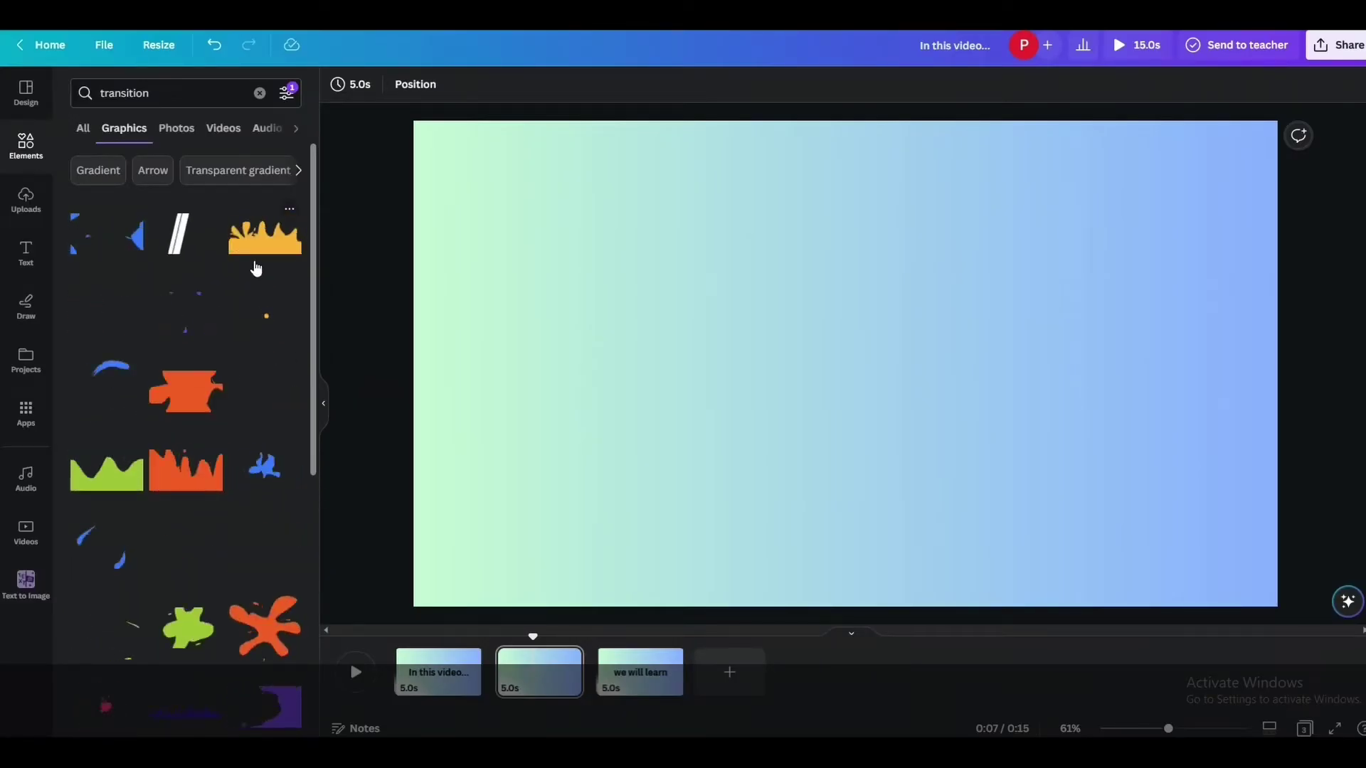
- Insert the yellow liquid splash animation on the middle page and enlarge it to cover the whole page
click(261, 247)
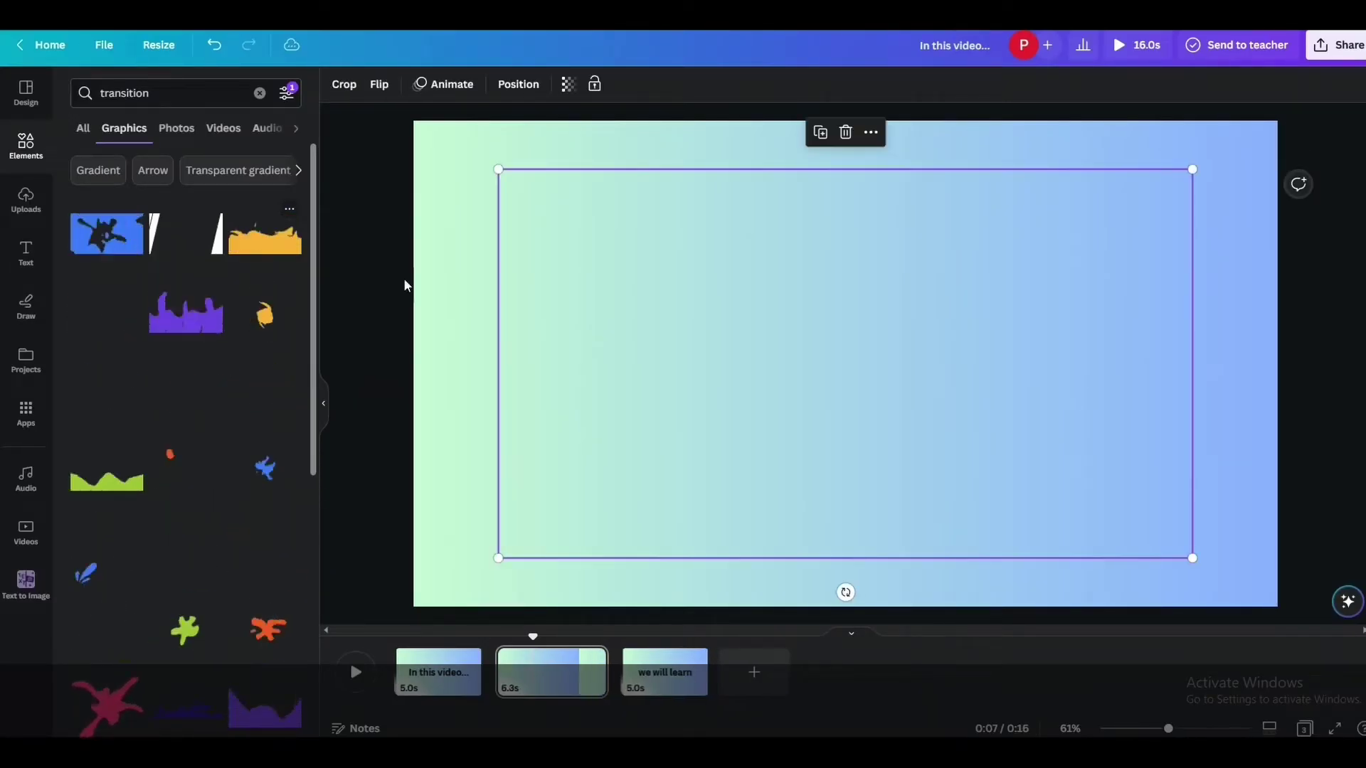
drag(609, 308, 519, 249)
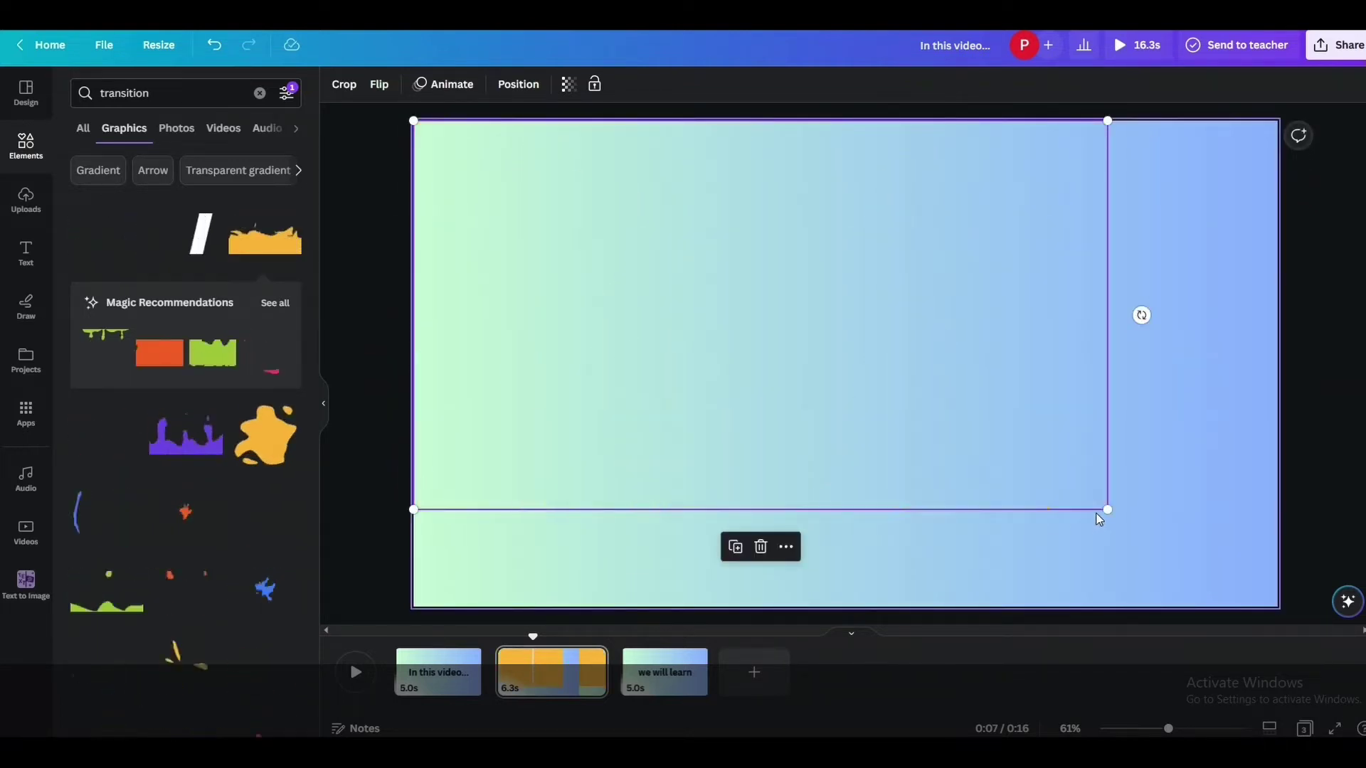
drag(1105, 512, 1274, 619)
click(1330, 514)
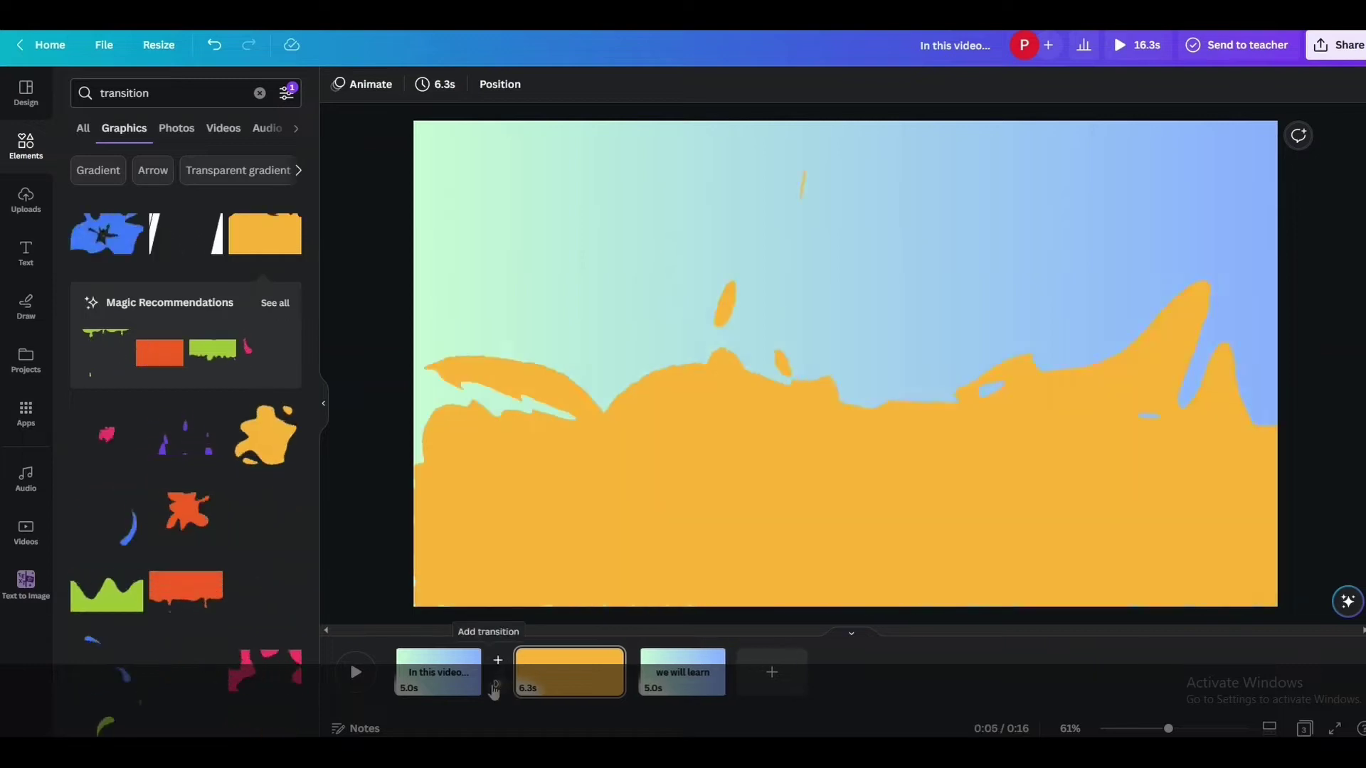
click(494, 689)
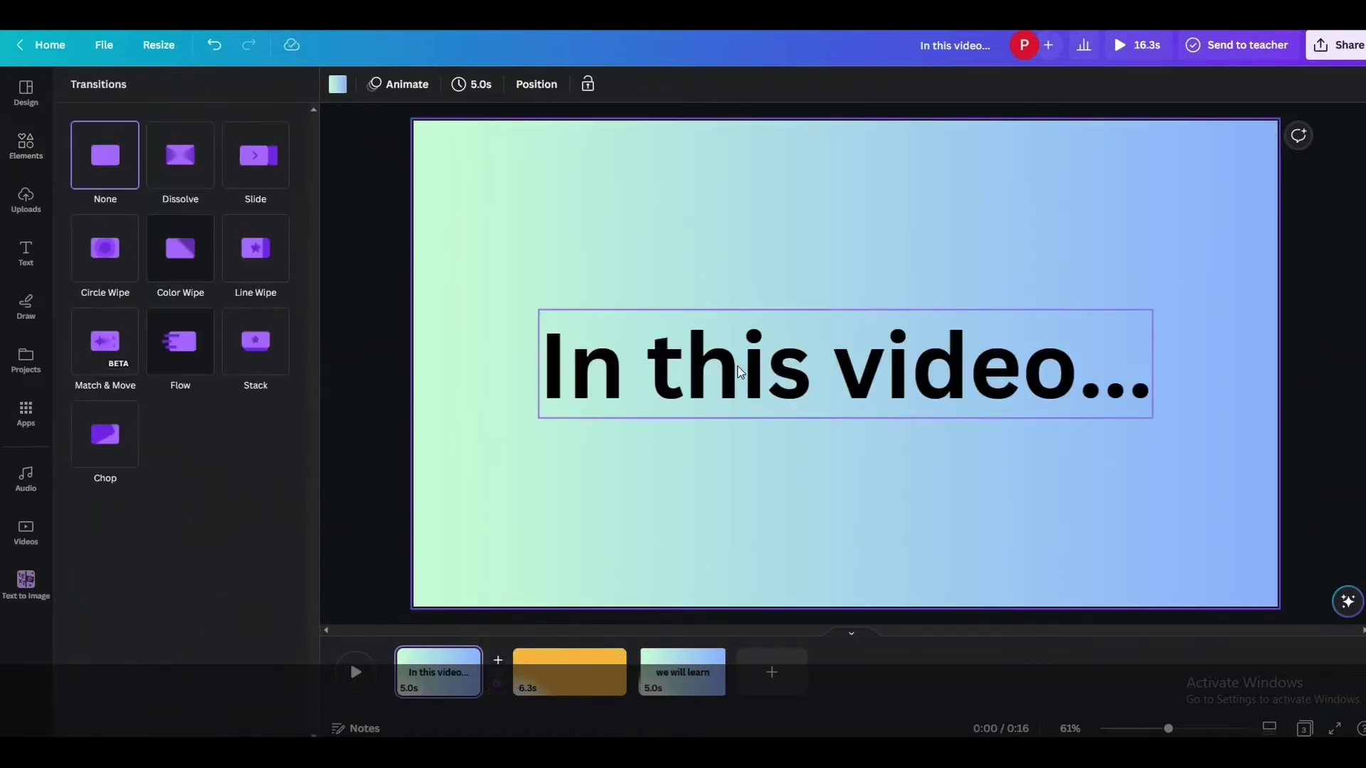
click(181, 155)
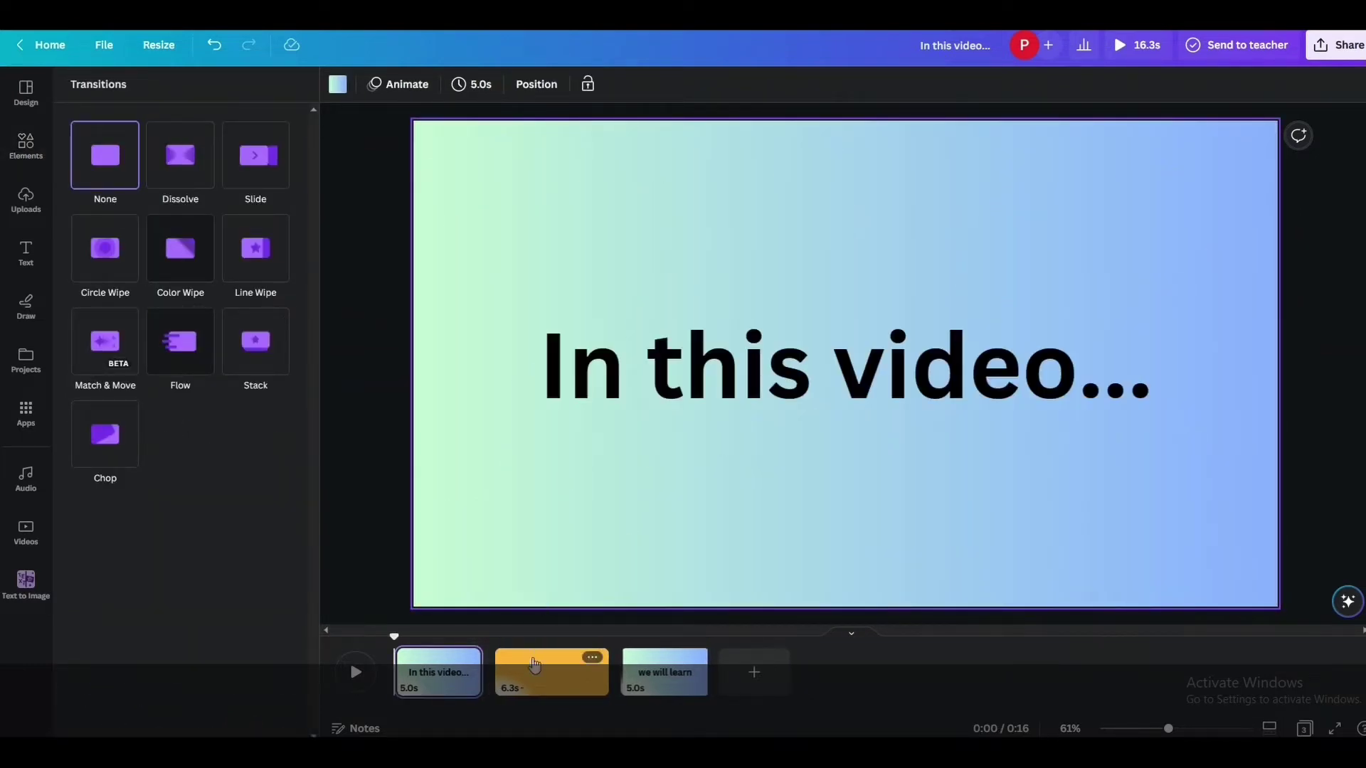
click(534, 665)
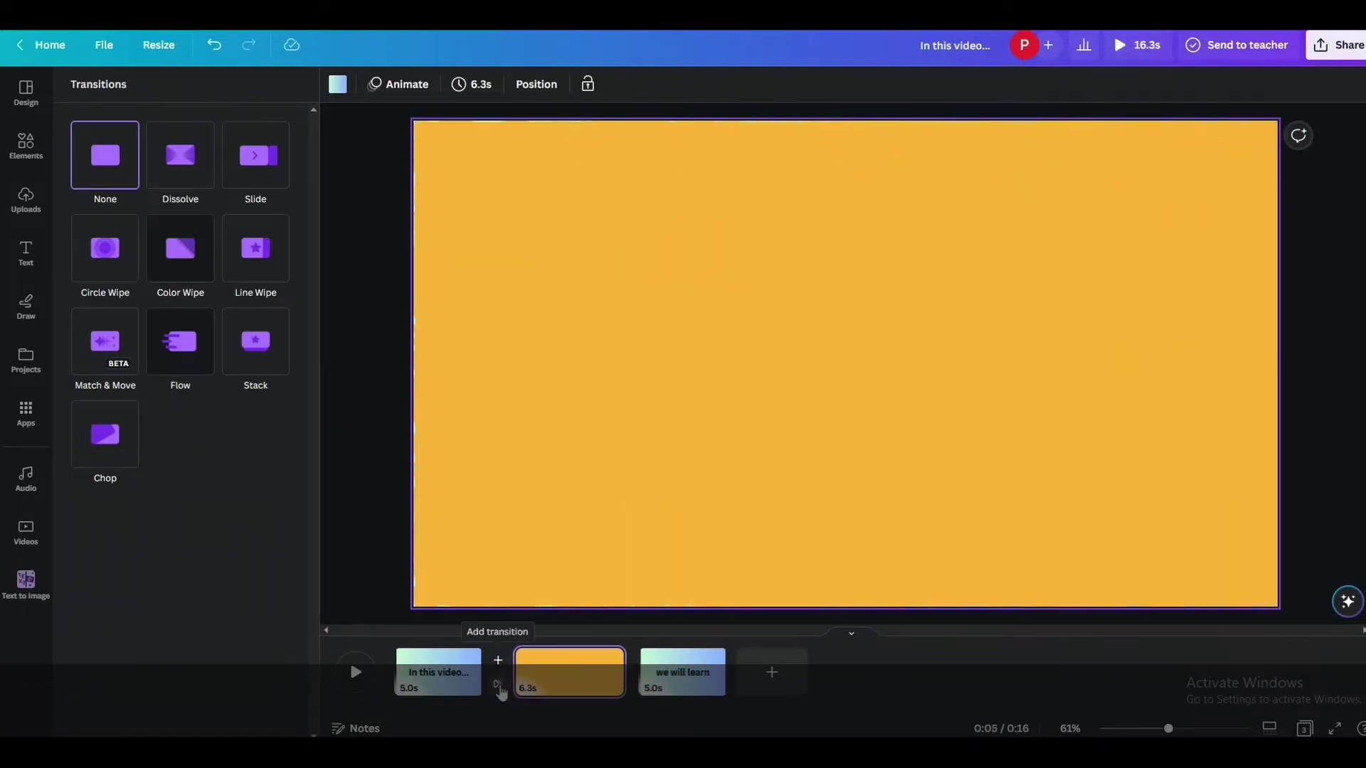
- Add a Line Wipe transition between the first page and the splash page, directed upward with a 0.3-second duration
click(500, 690)
click(274, 260)
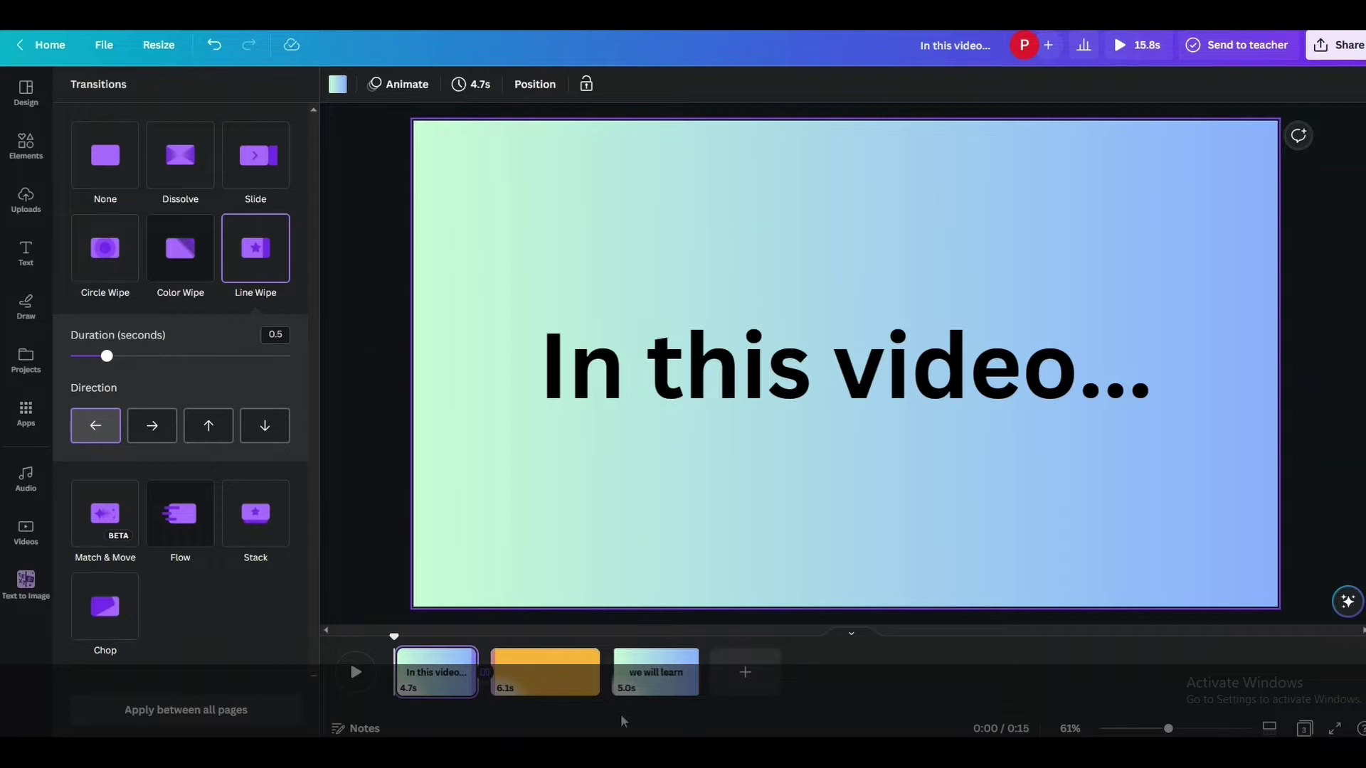
click(541, 689)
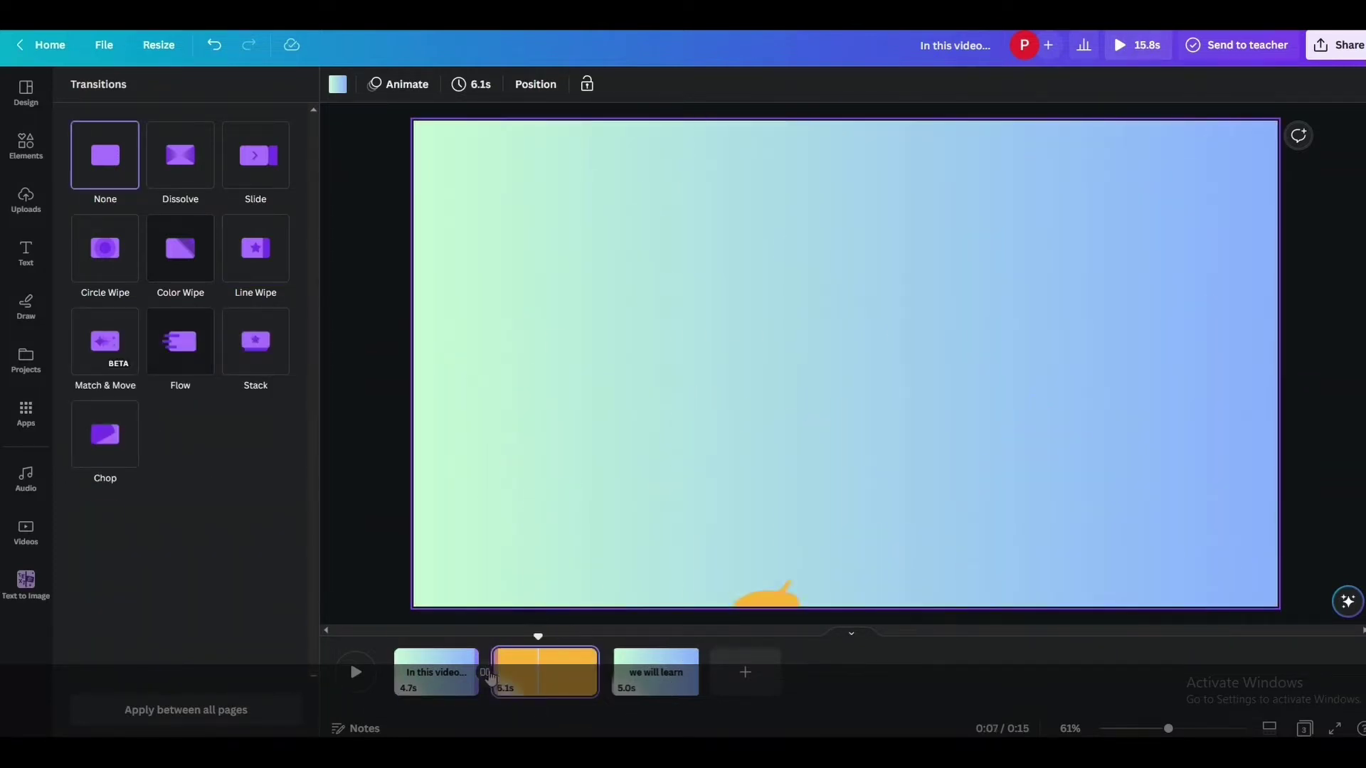
click(435, 672)
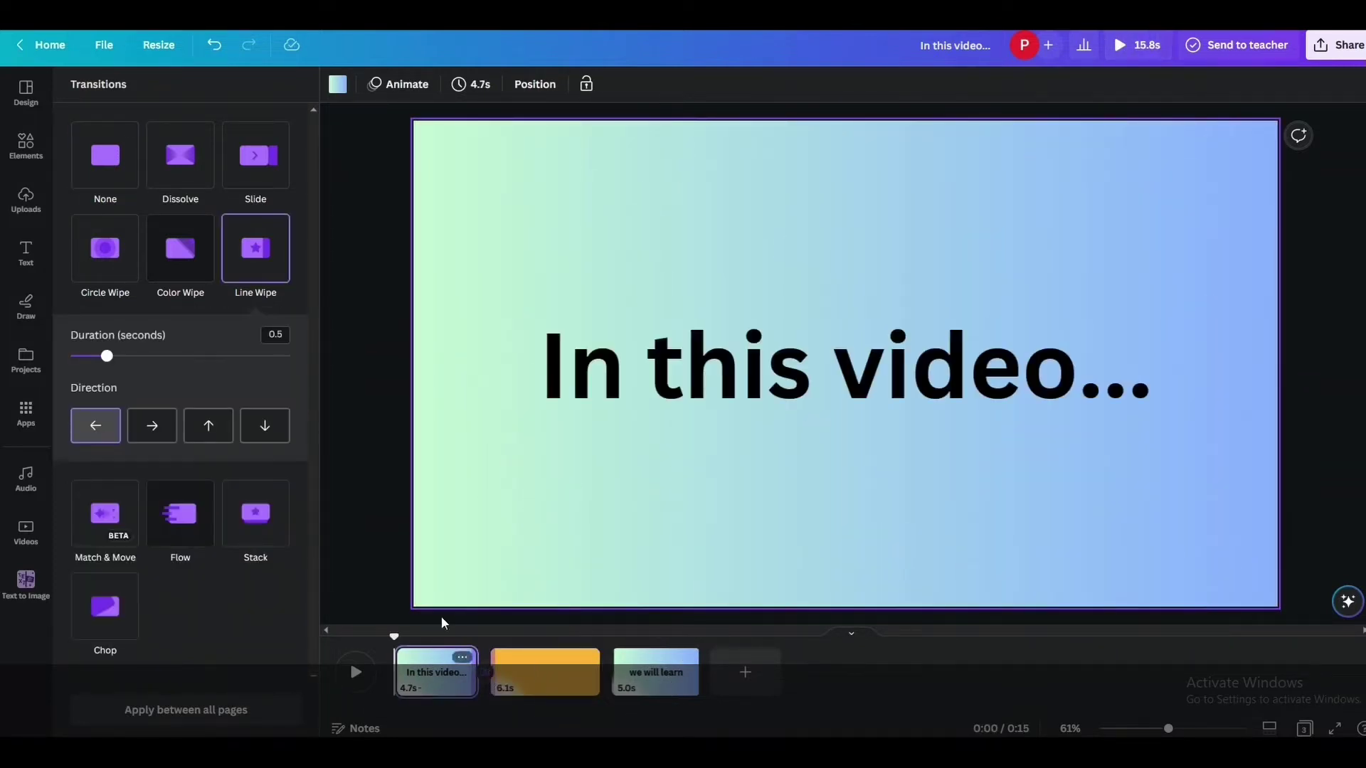
click(218, 426)
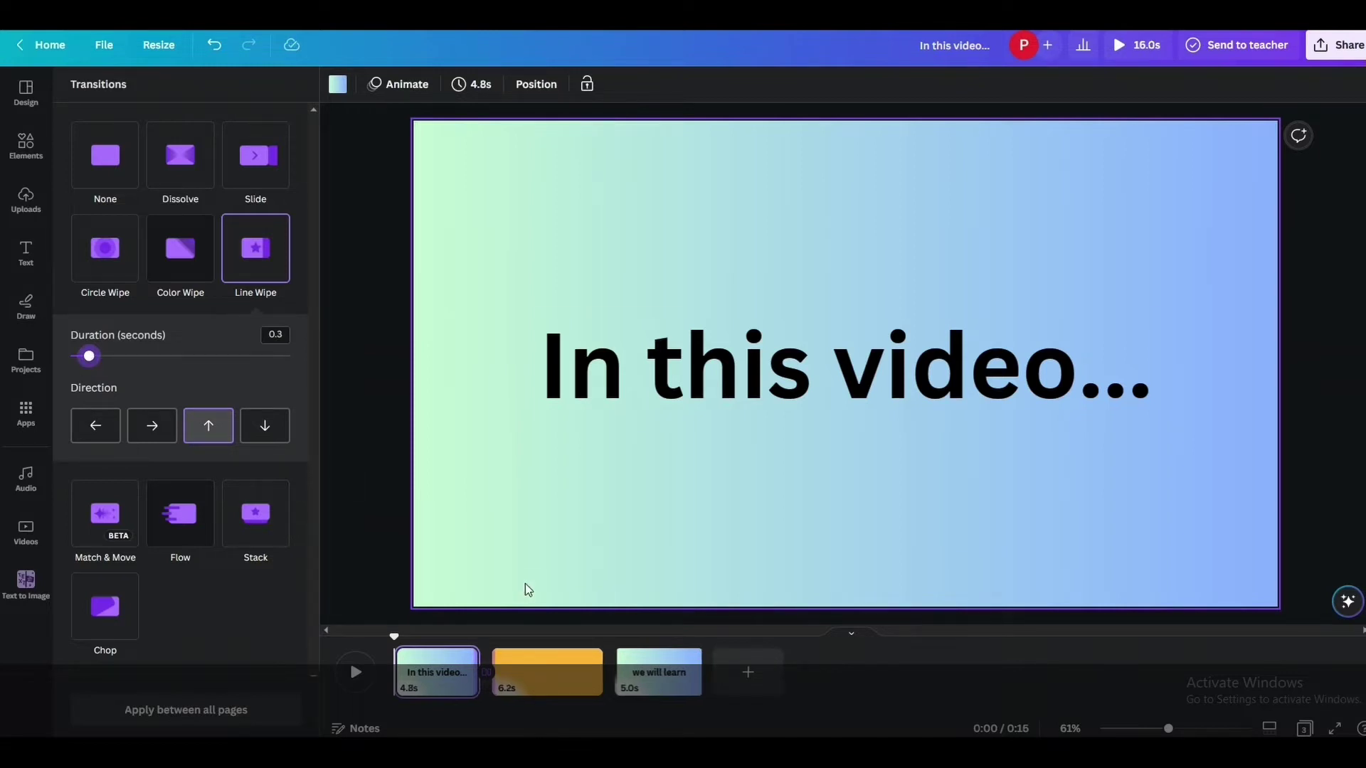
- Add a Line Wipe transition between the splash page and the "we will learn" page, directed downward with a shortened duration
click(554, 682)
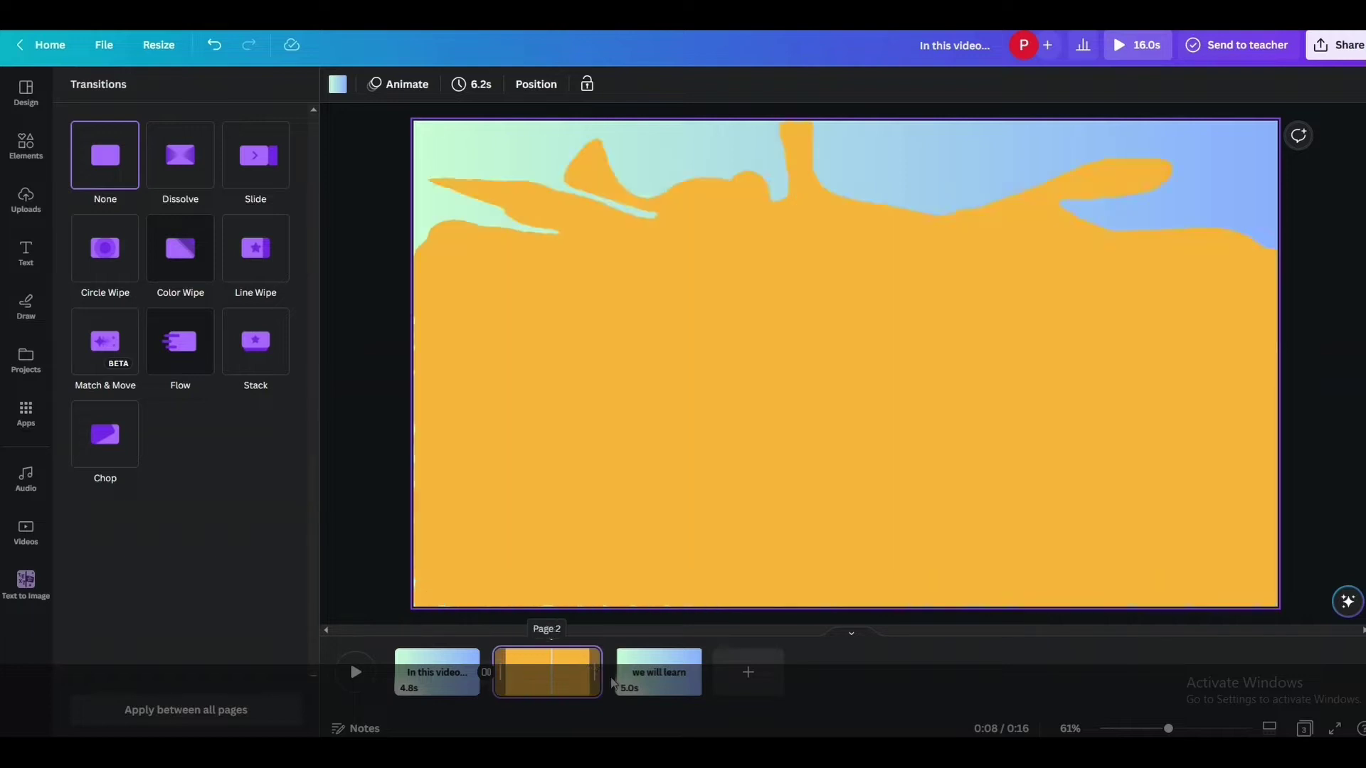
mouse_move(613, 688)
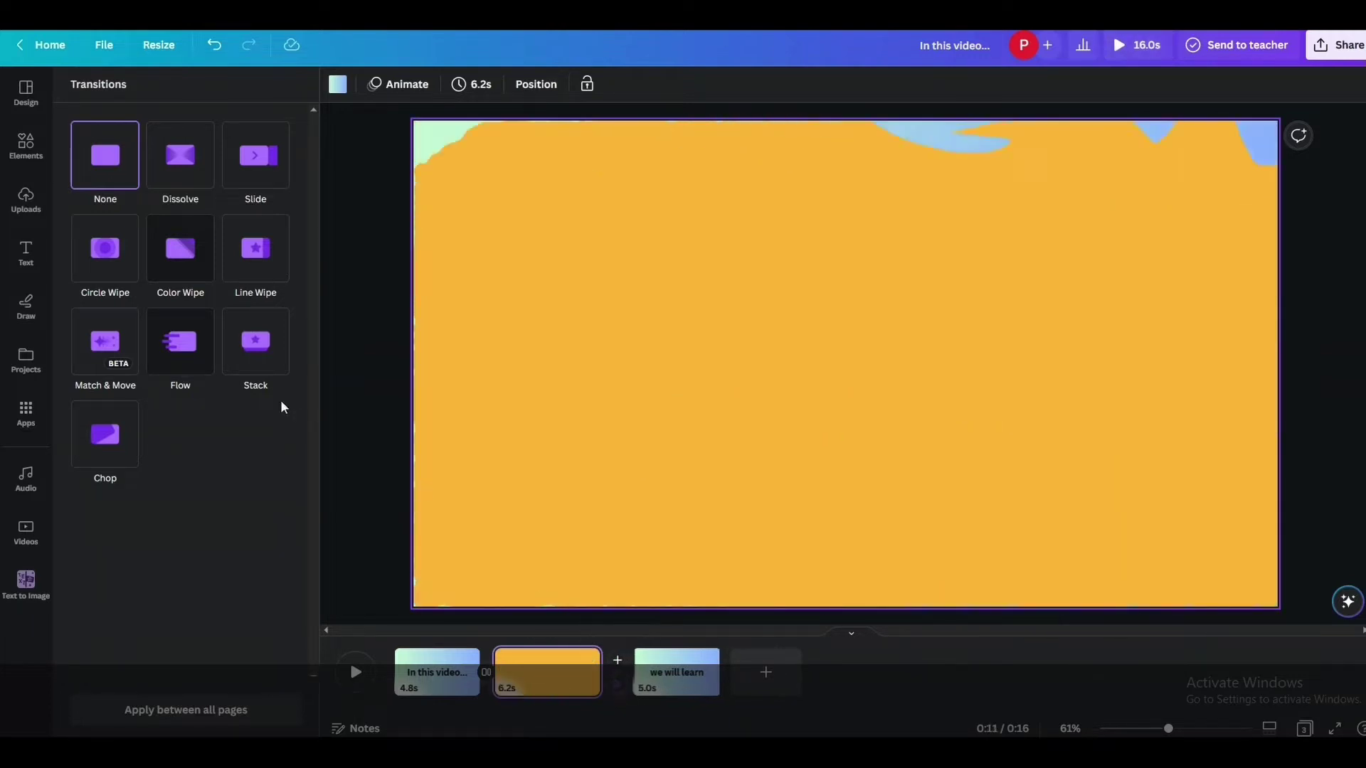
click(244, 260)
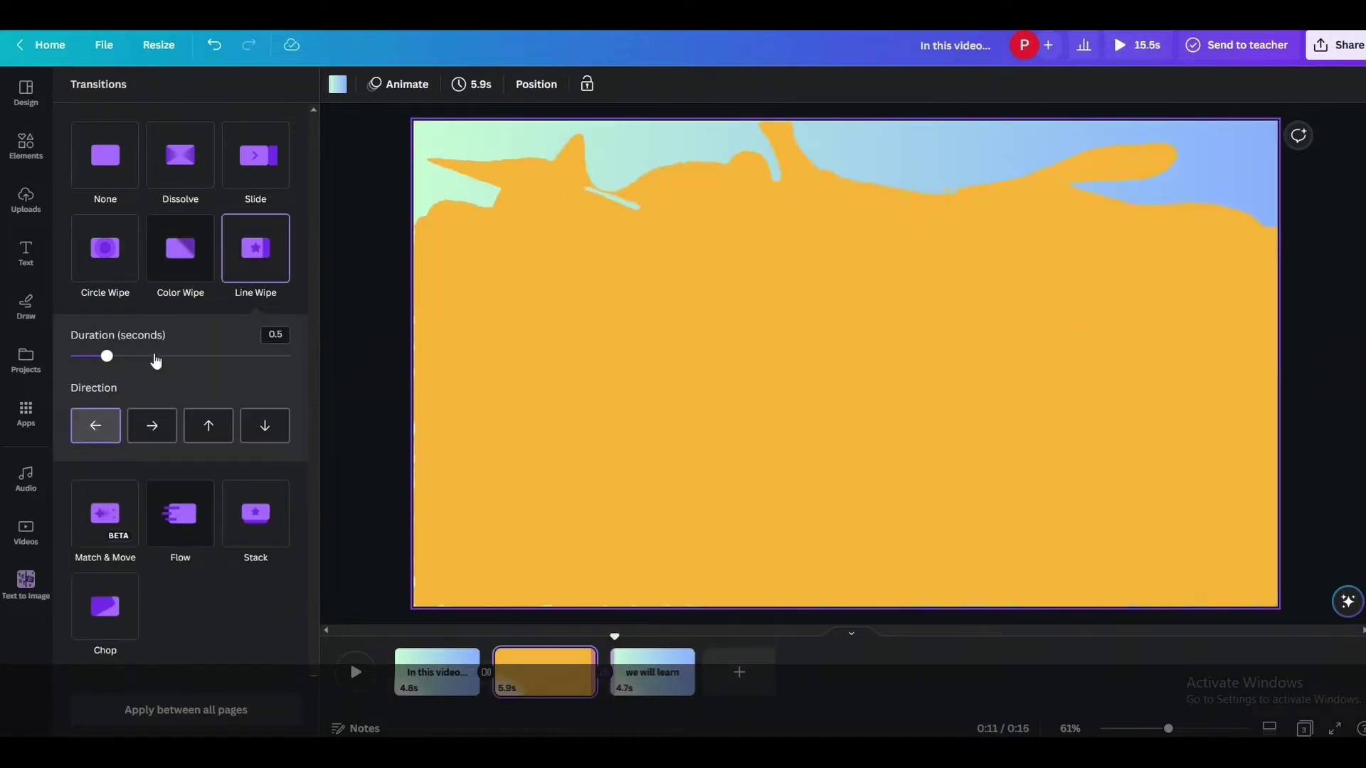
click(263, 435)
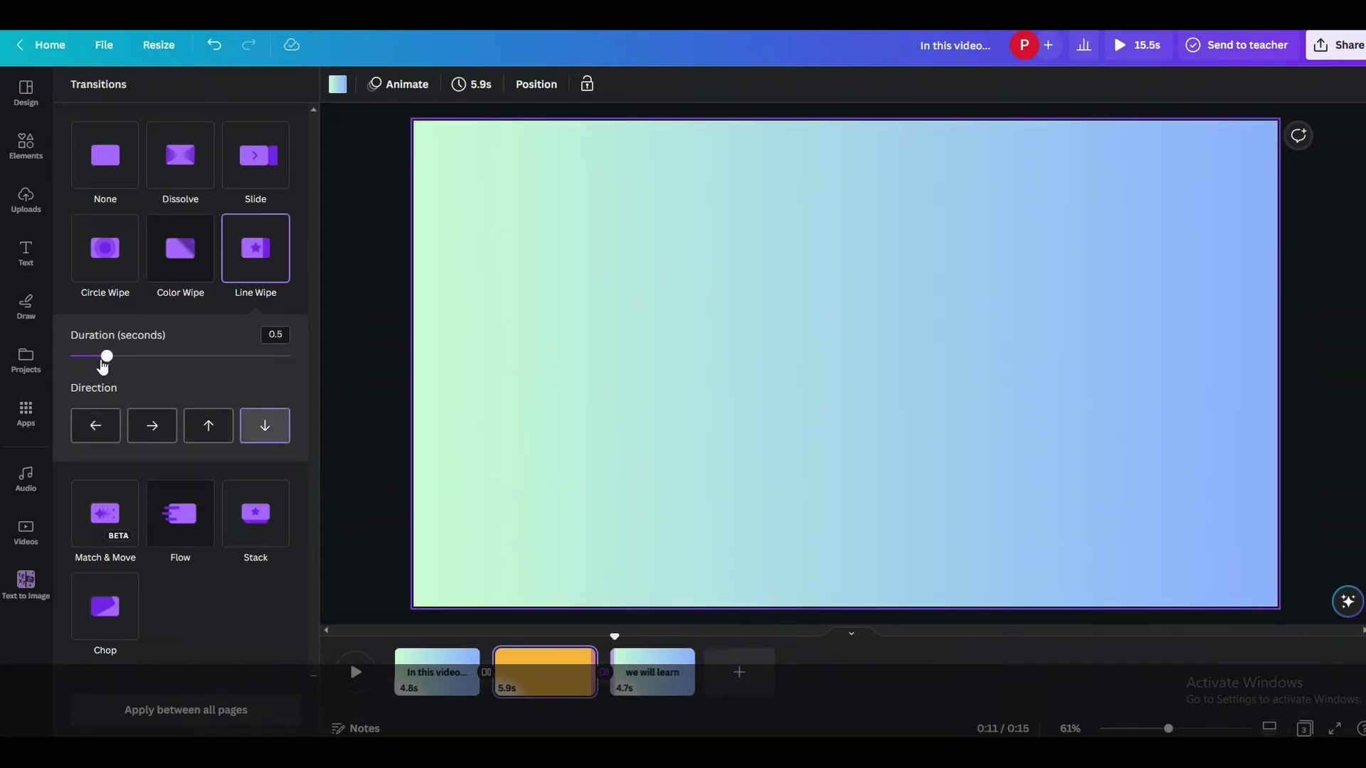
drag(106, 357, 88, 357)
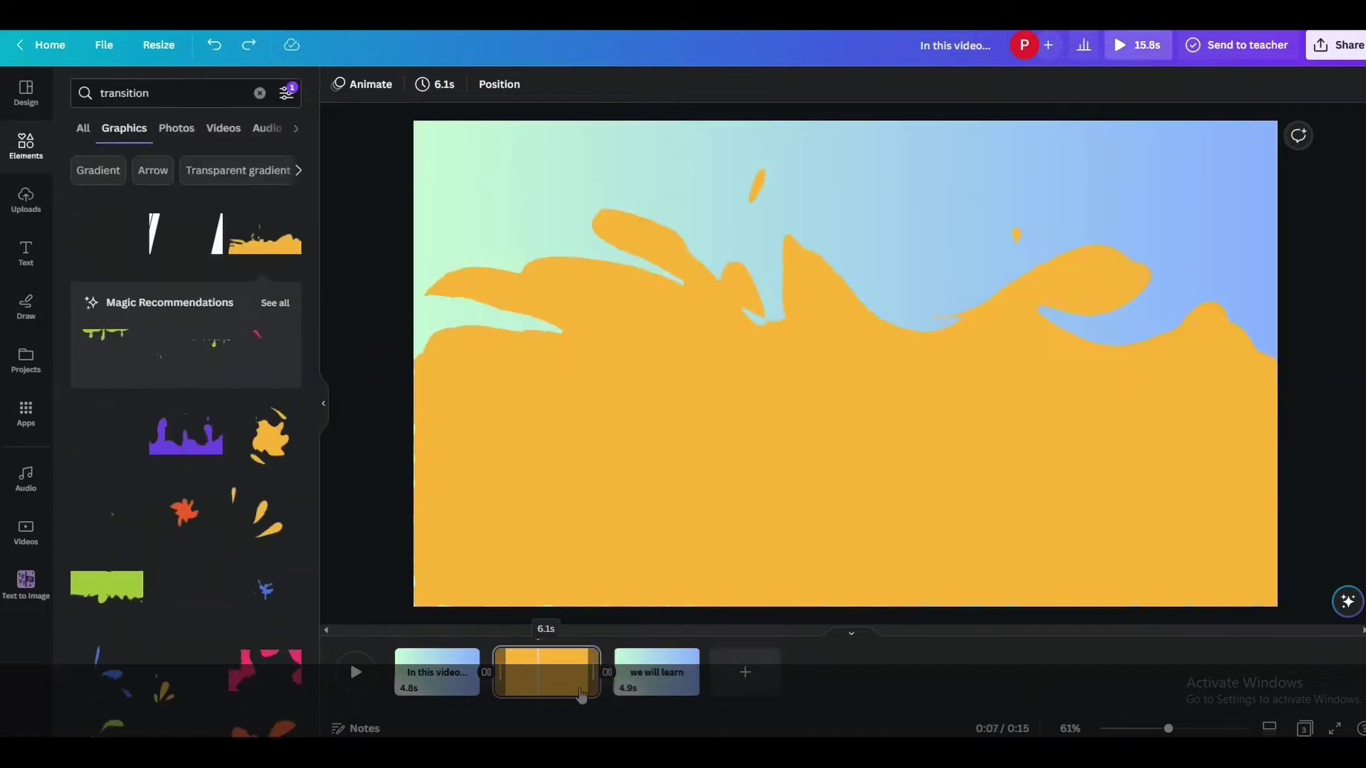
- Trim the splash page to 0.7 seconds in stages, previewing the playback from the first page between trims
drag(581, 695, 514, 678)
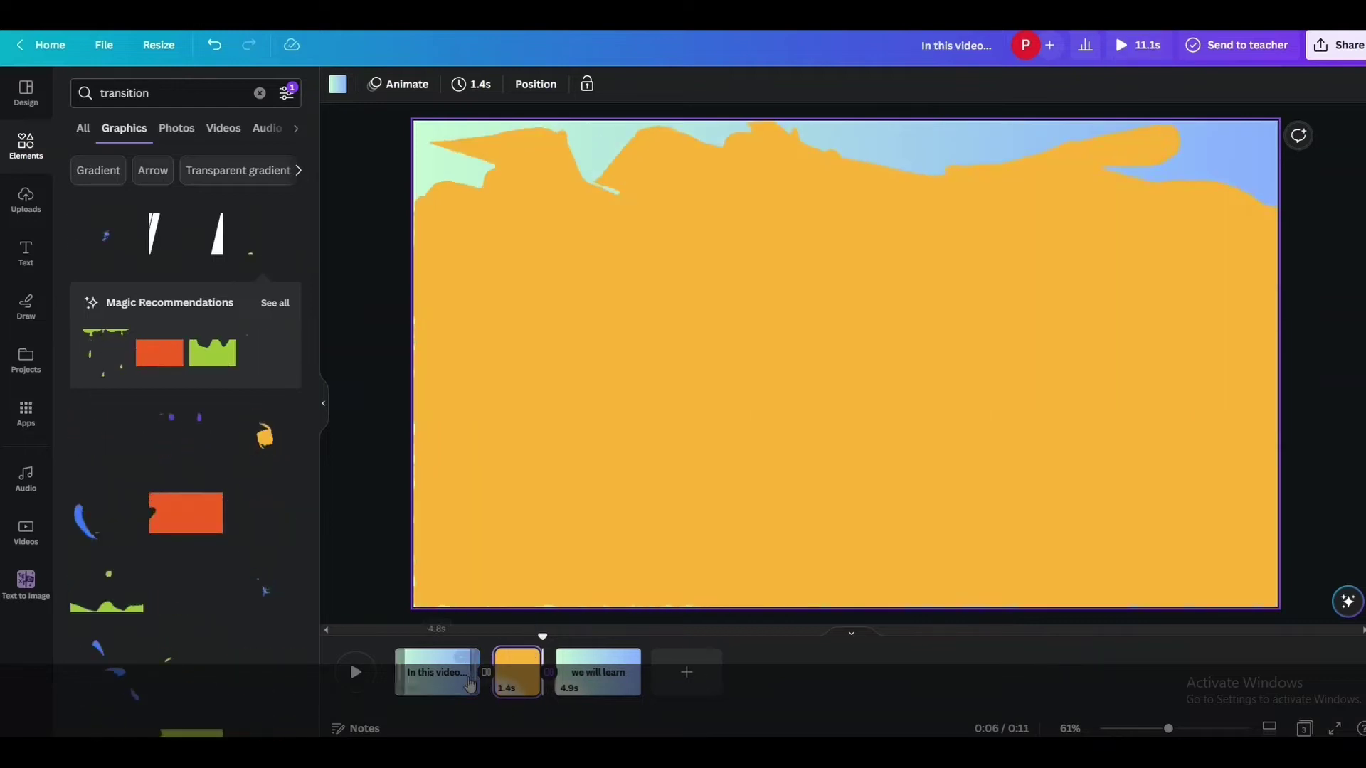
click(460, 669)
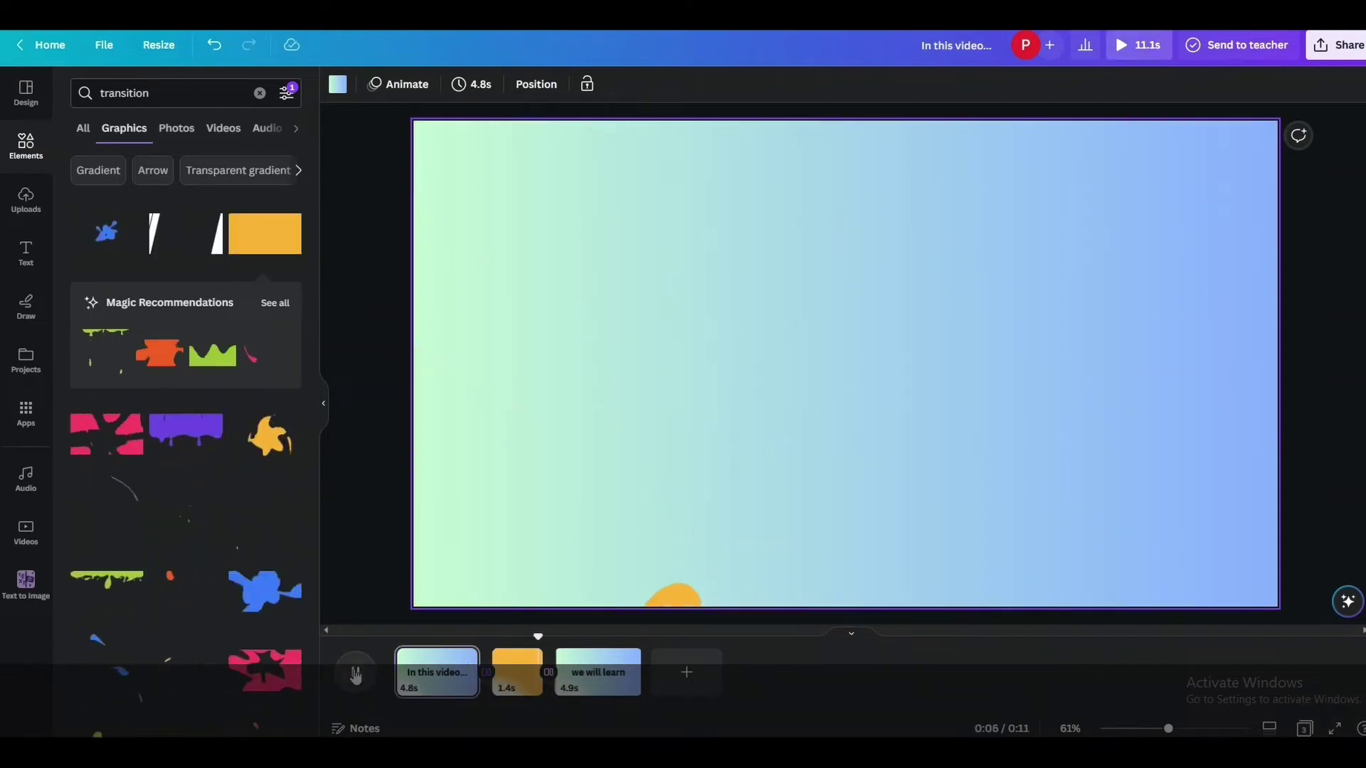
drag(537, 686, 525, 685)
click(458, 683)
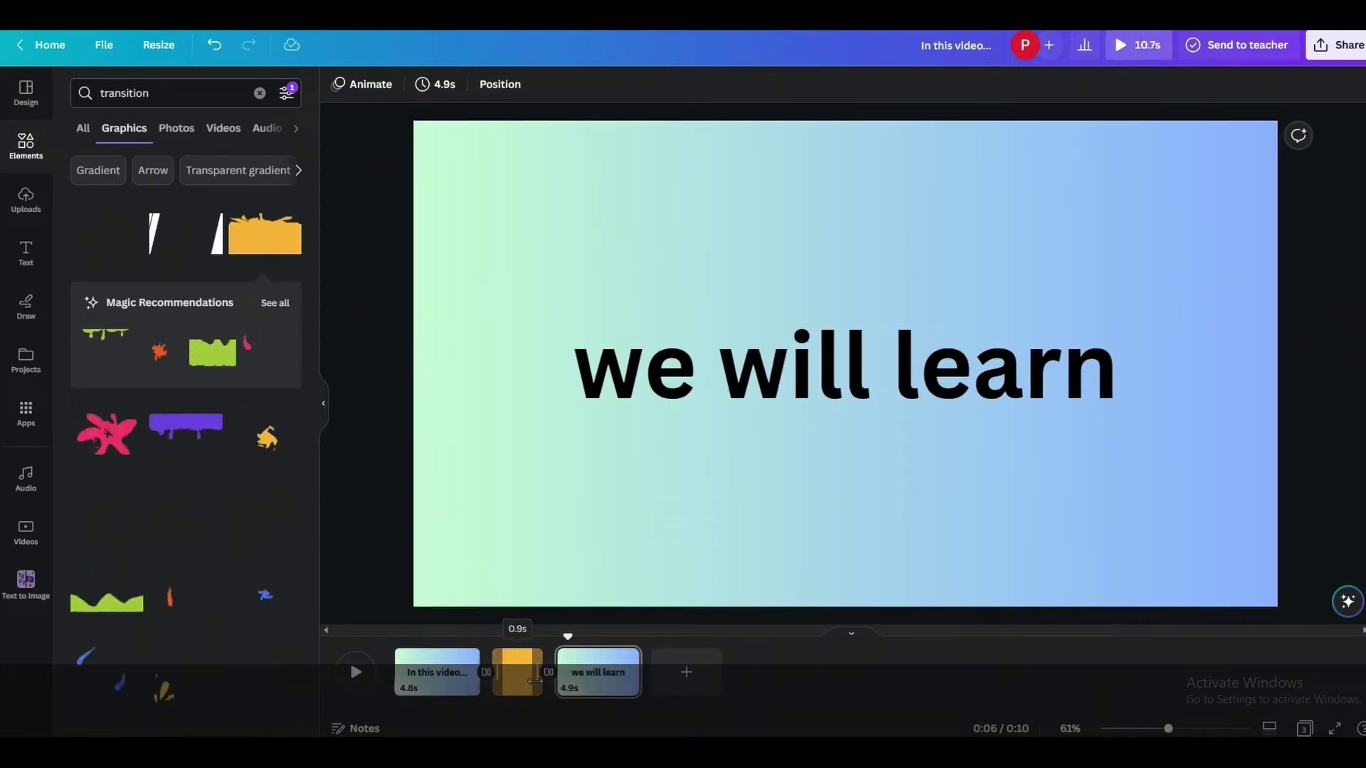
drag(535, 681, 533, 682)
click(463, 681)
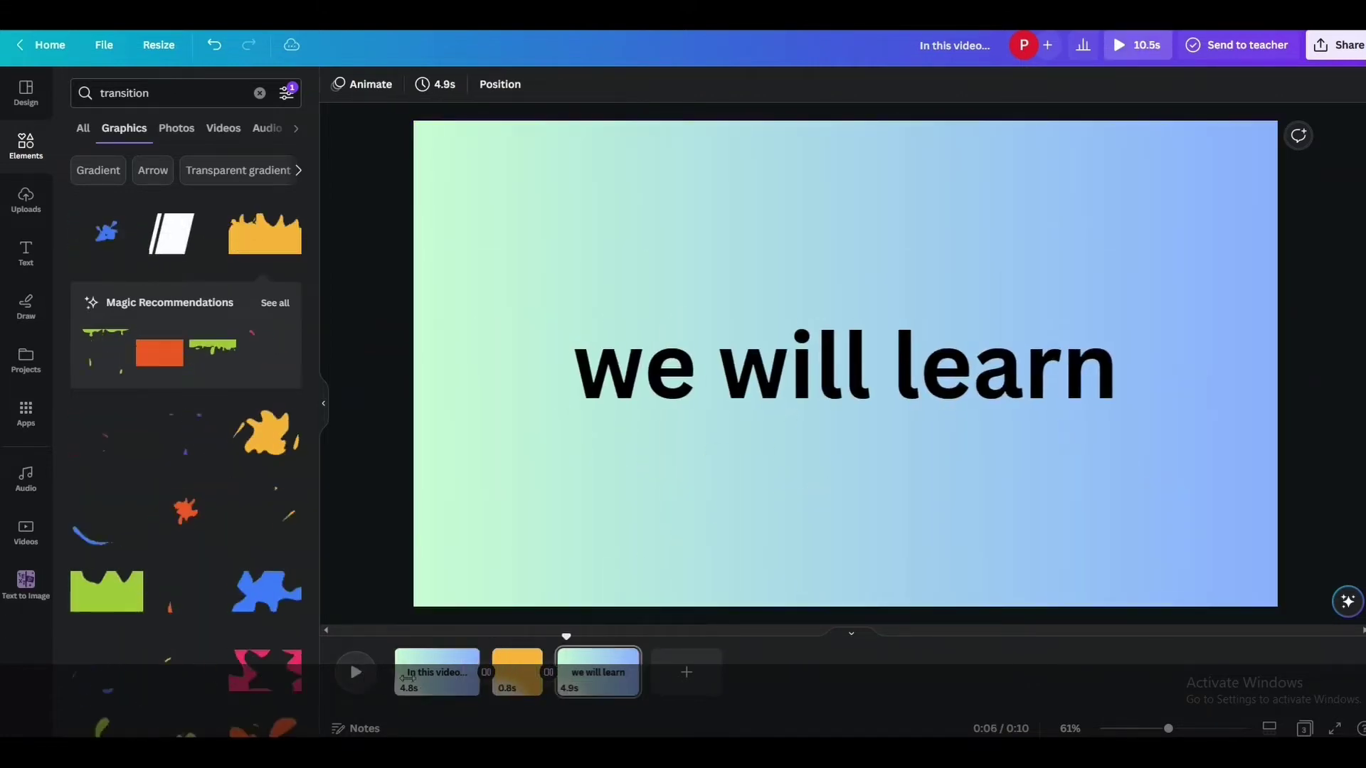
drag(534, 689, 530, 689)
click(464, 687)
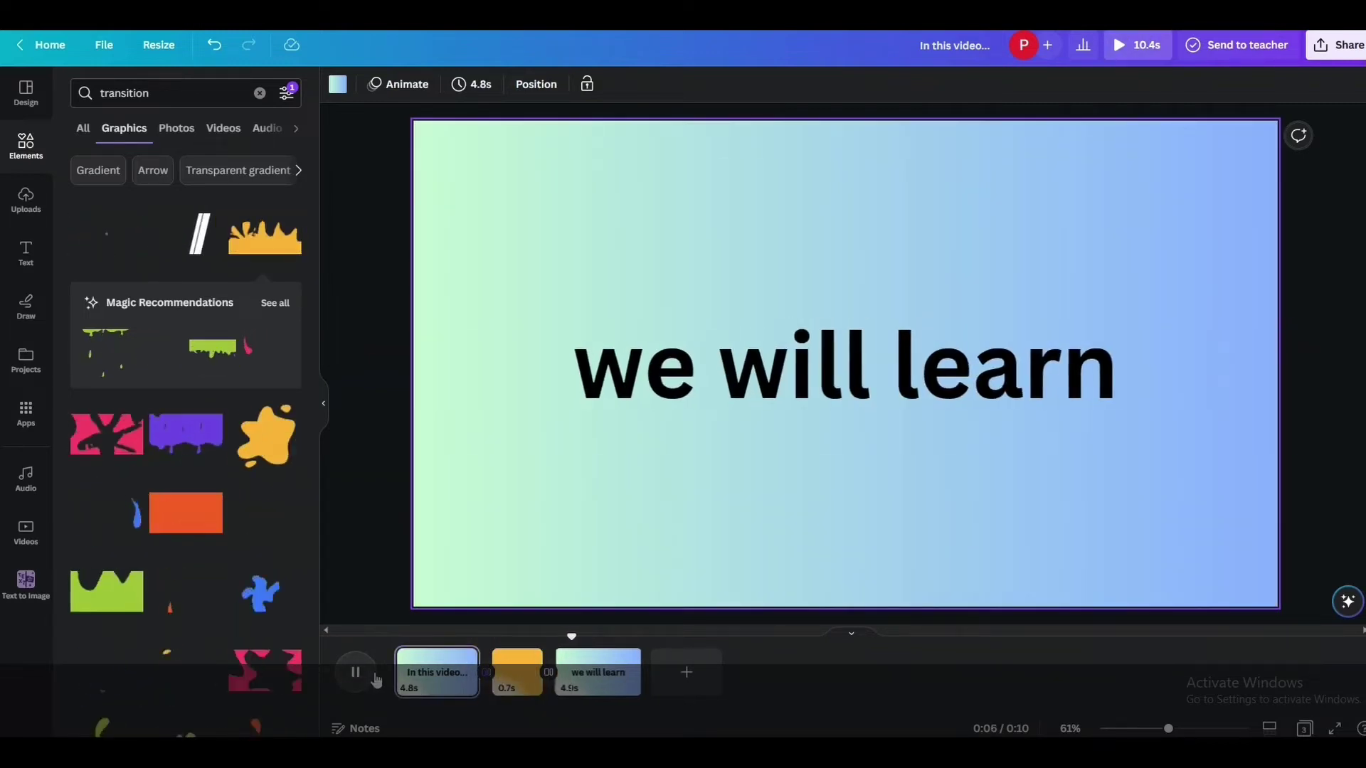
- Shorten the "we will learn" page to 2.9 seconds and add a blank page after it
click(454, 685)
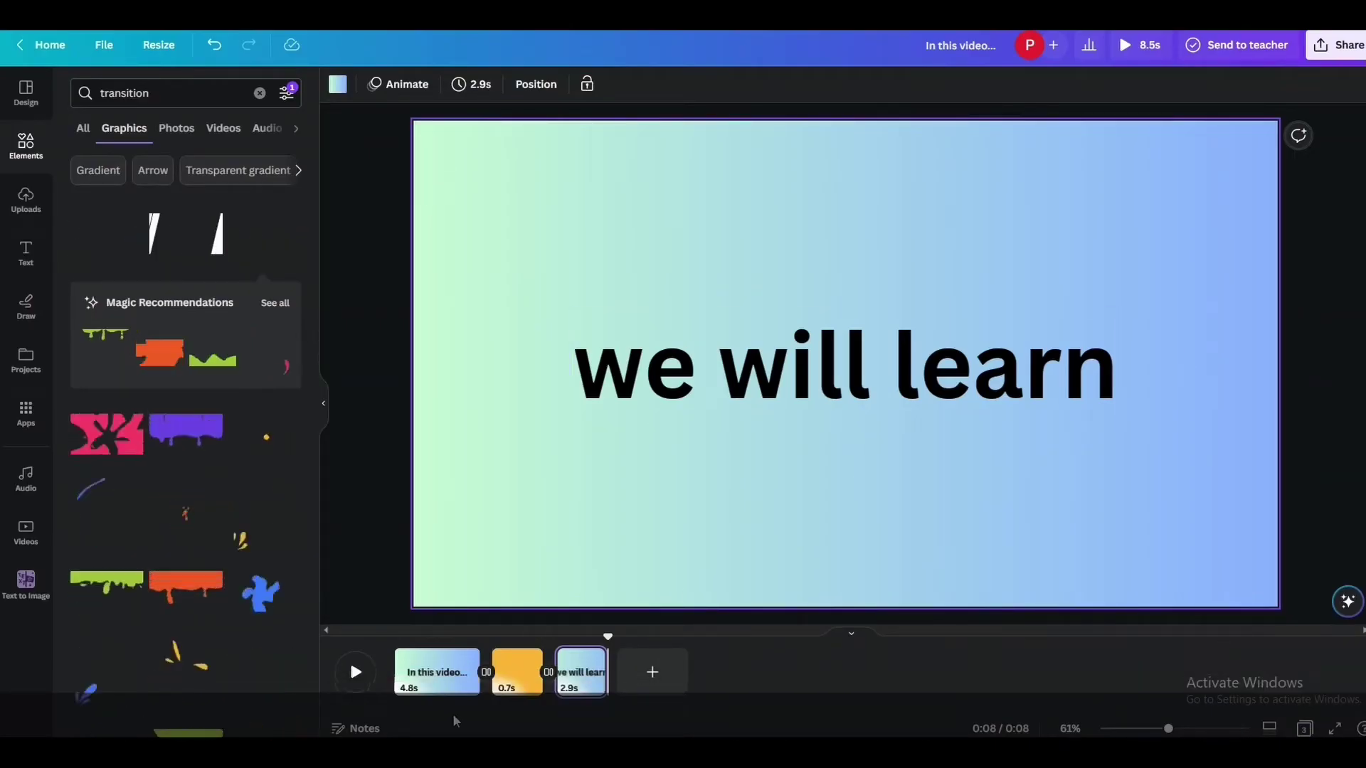
click(651, 672)
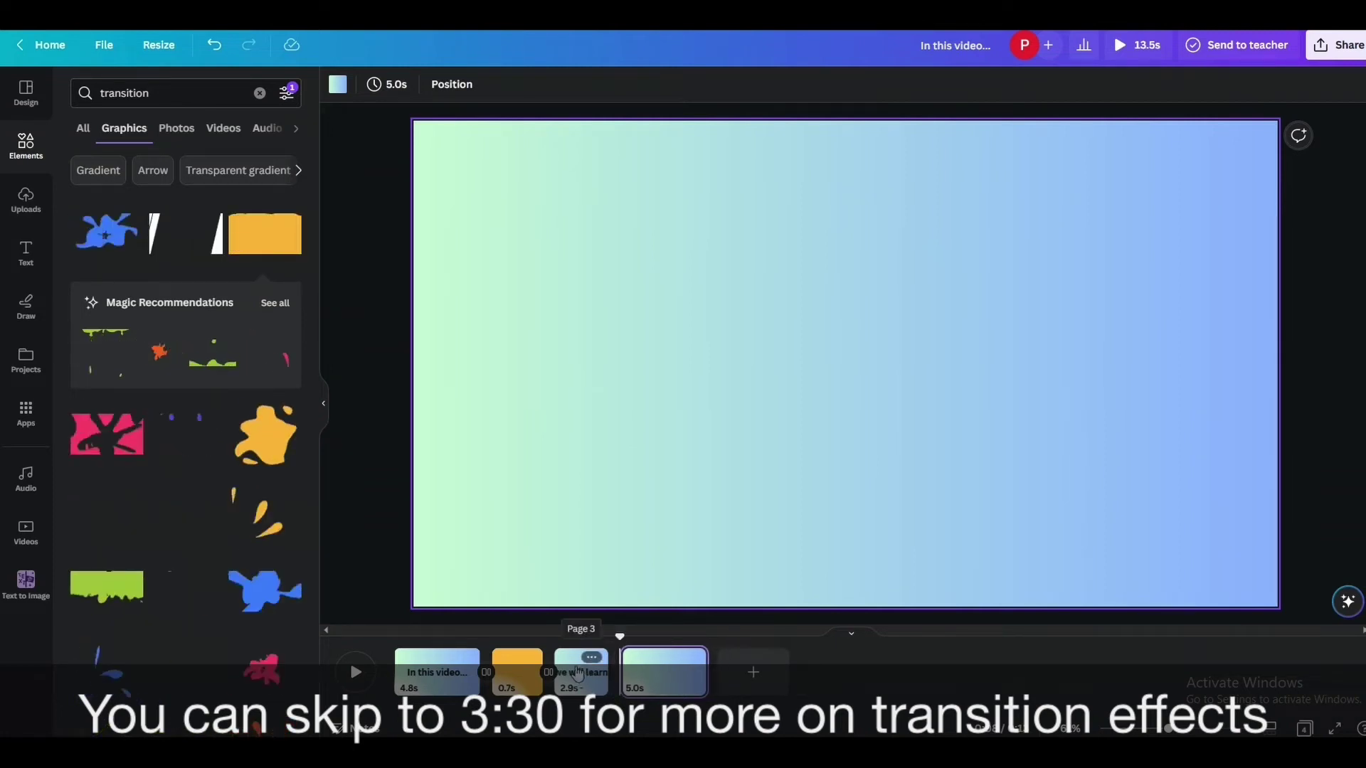
- Duplicate the "we will learn" page and change the copy's text to "Transition effects" near the top of the page
click(577, 674)
click(594, 658)
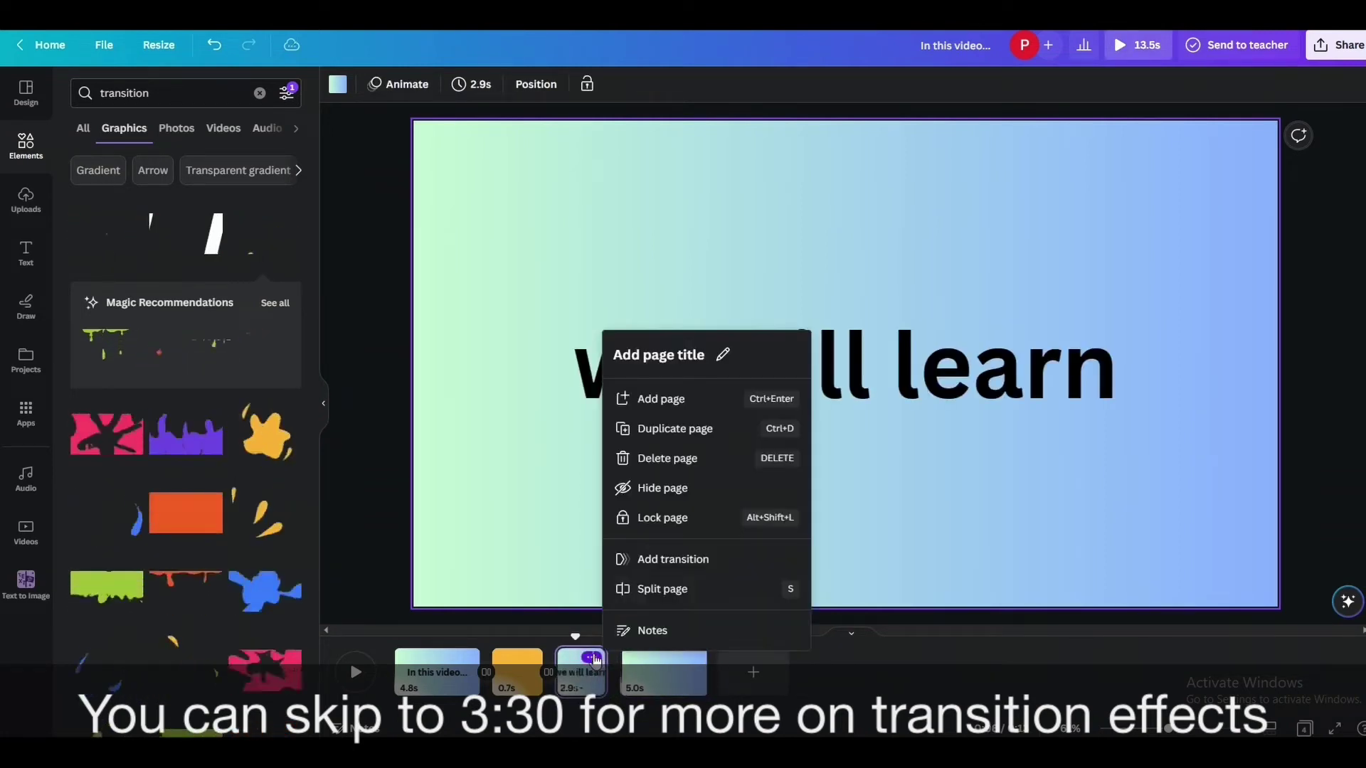
click(670, 428)
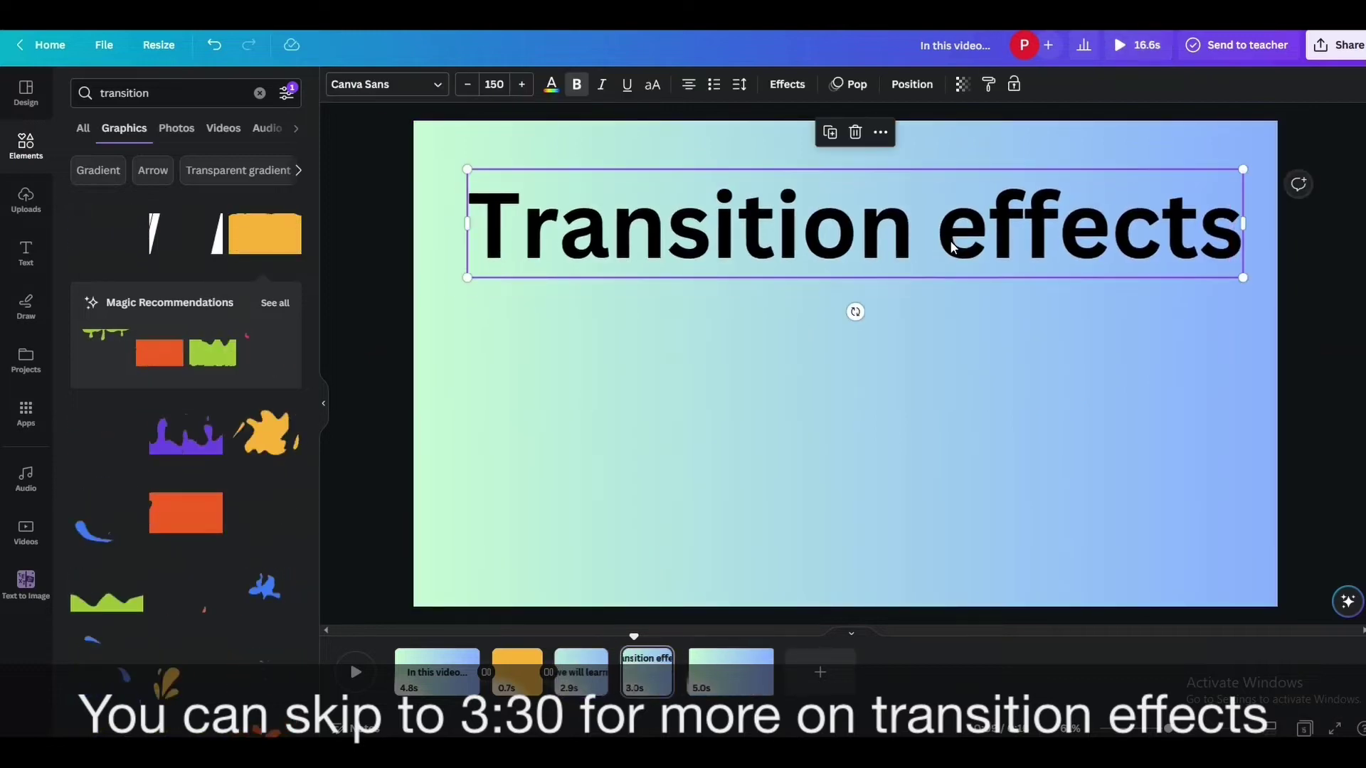
double_click(1231, 275)
click(958, 278)
- Duplicate the "Transition effects" heading twice, stack the copies below it, and change them to "and" and "Title animations"
key(ctrl+d)
key(ctrl+d)
drag(954, 275, 918, 529)
drag(896, 268, 879, 407)
triple_click(872, 396)
text(and)
triple_click(847, 498)
text(Title animations)
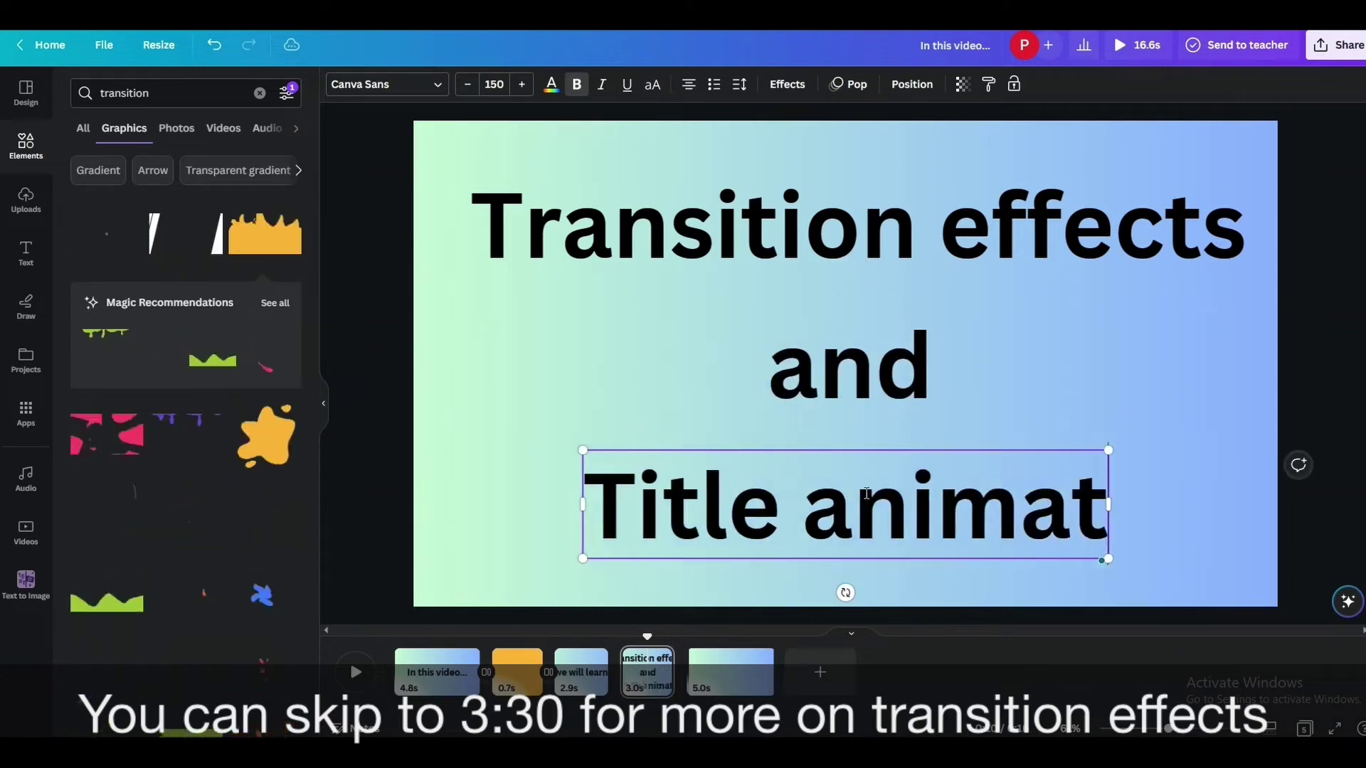
click(1215, 337)
click(802, 486)
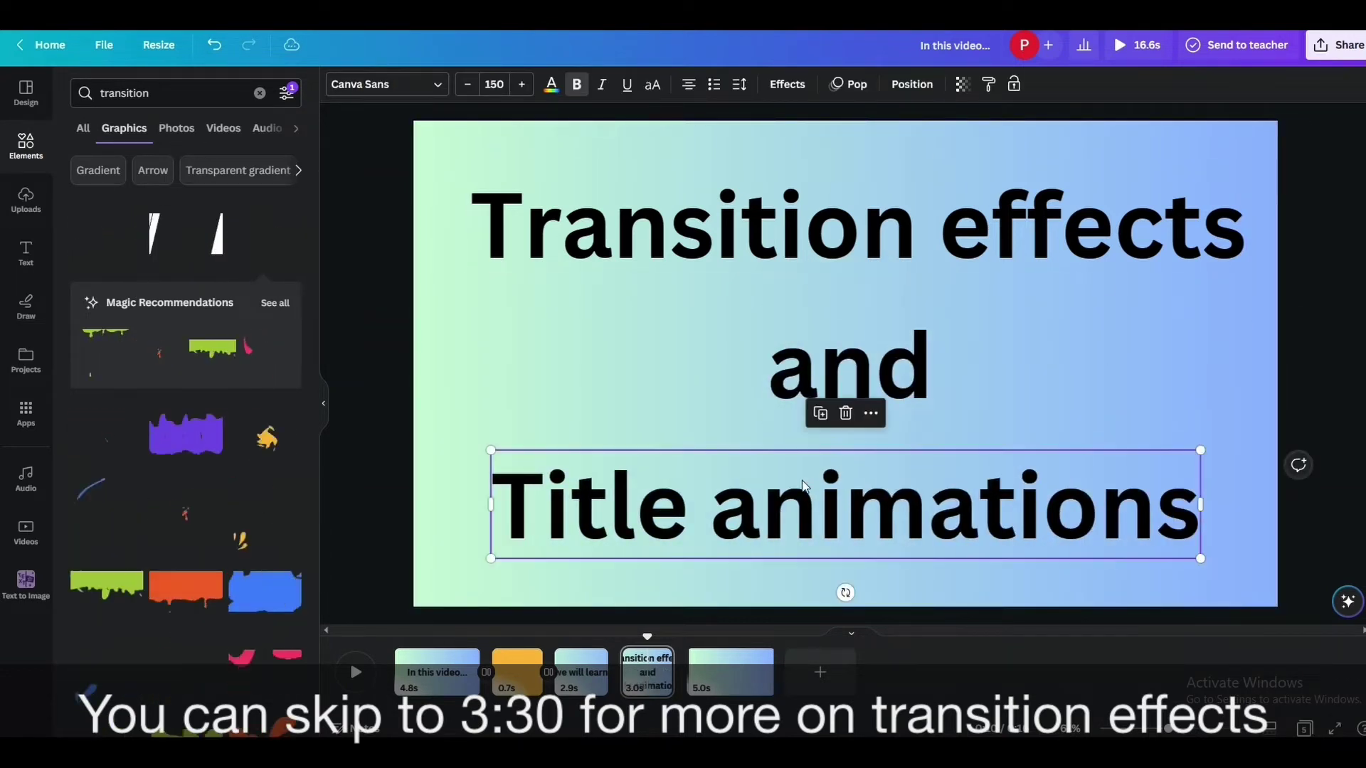
- Extend the three-line "Transition effects and Title animations" page to 4.3 seconds and preview the playback from the "we will learn" page
click(593, 687)
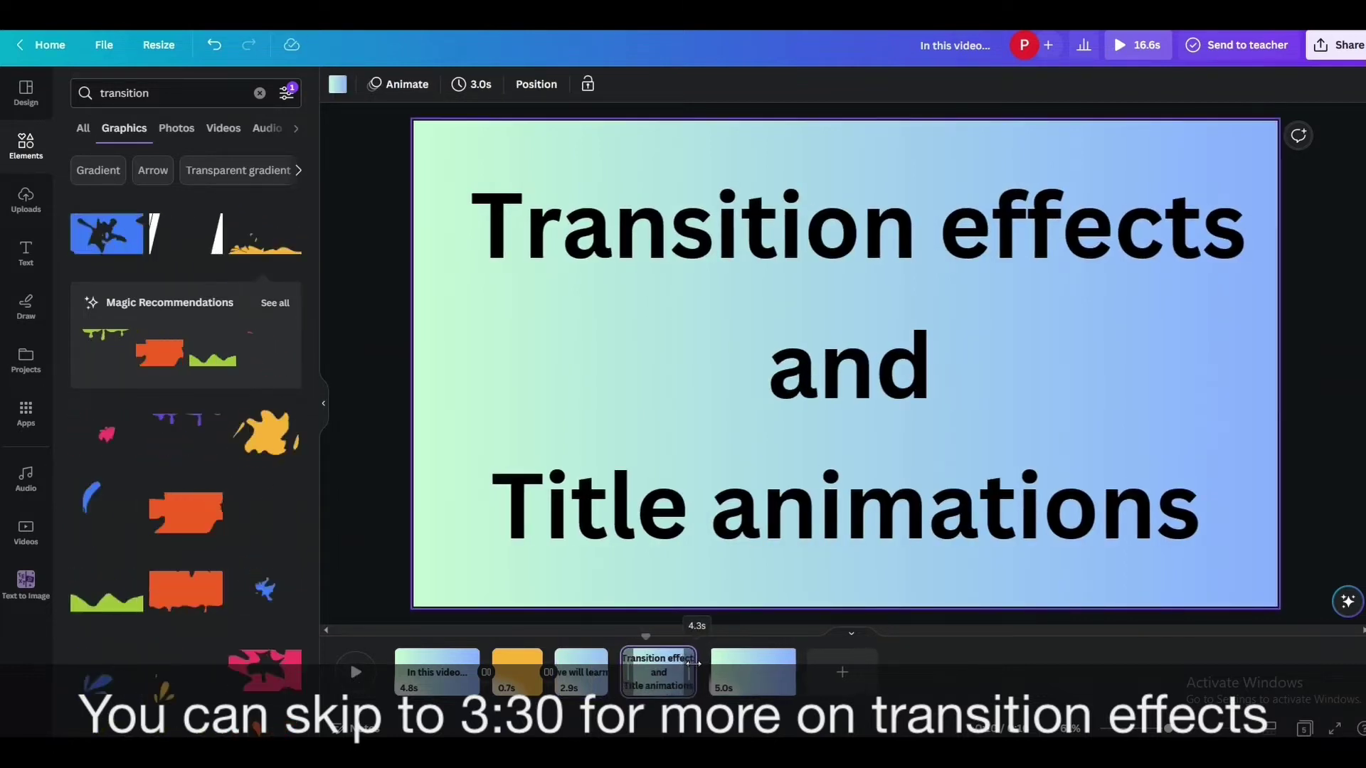
drag(694, 663, 696, 663)
click(592, 659)
click(353, 678)
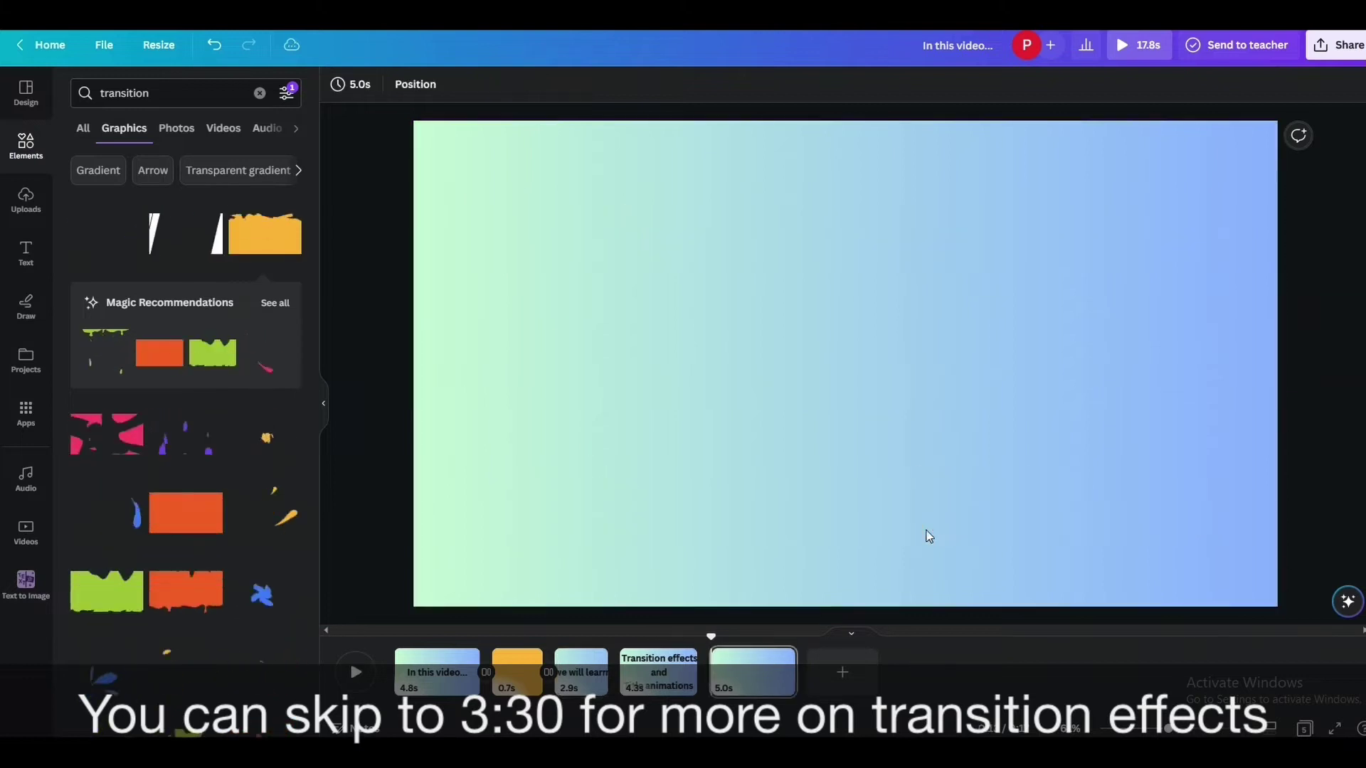
- Duplicate the three-line text page twice so that three identical pages follow one another
click(659, 683)
click(685, 659)
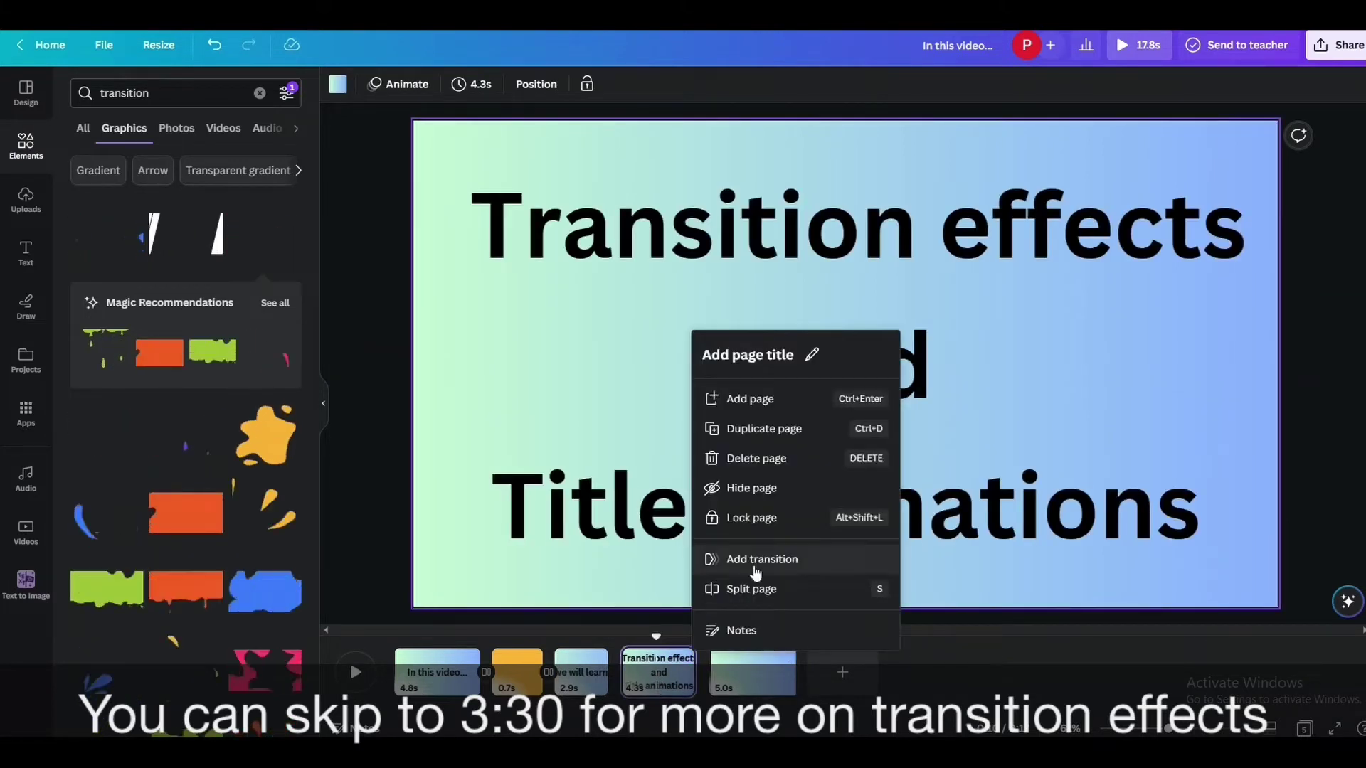
click(810, 430)
click(774, 659)
click(840, 457)
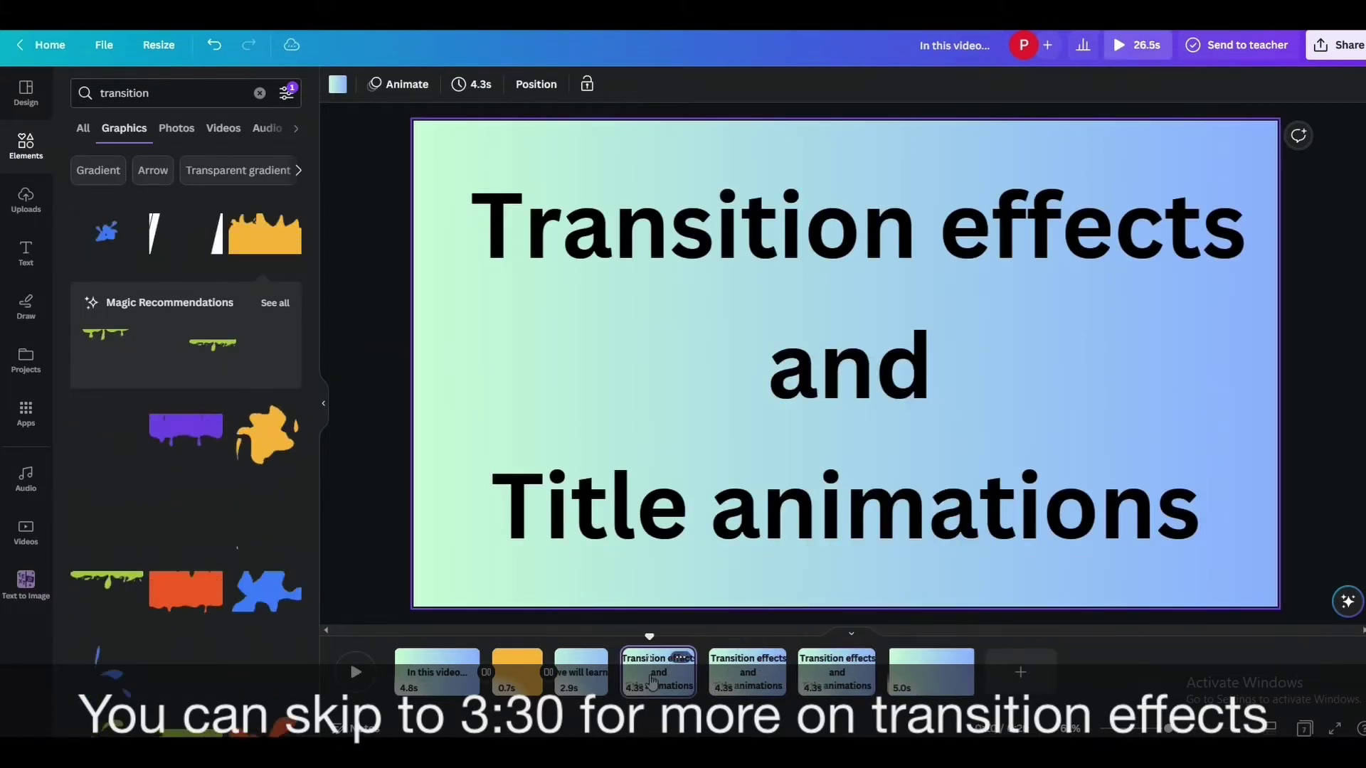
- Leave only "Transition effects" on the first of the three pages and delete "Title animations" from the second
click(832, 401)
key(Delete)
click(848, 483)
key(Delete)
click(765, 672)
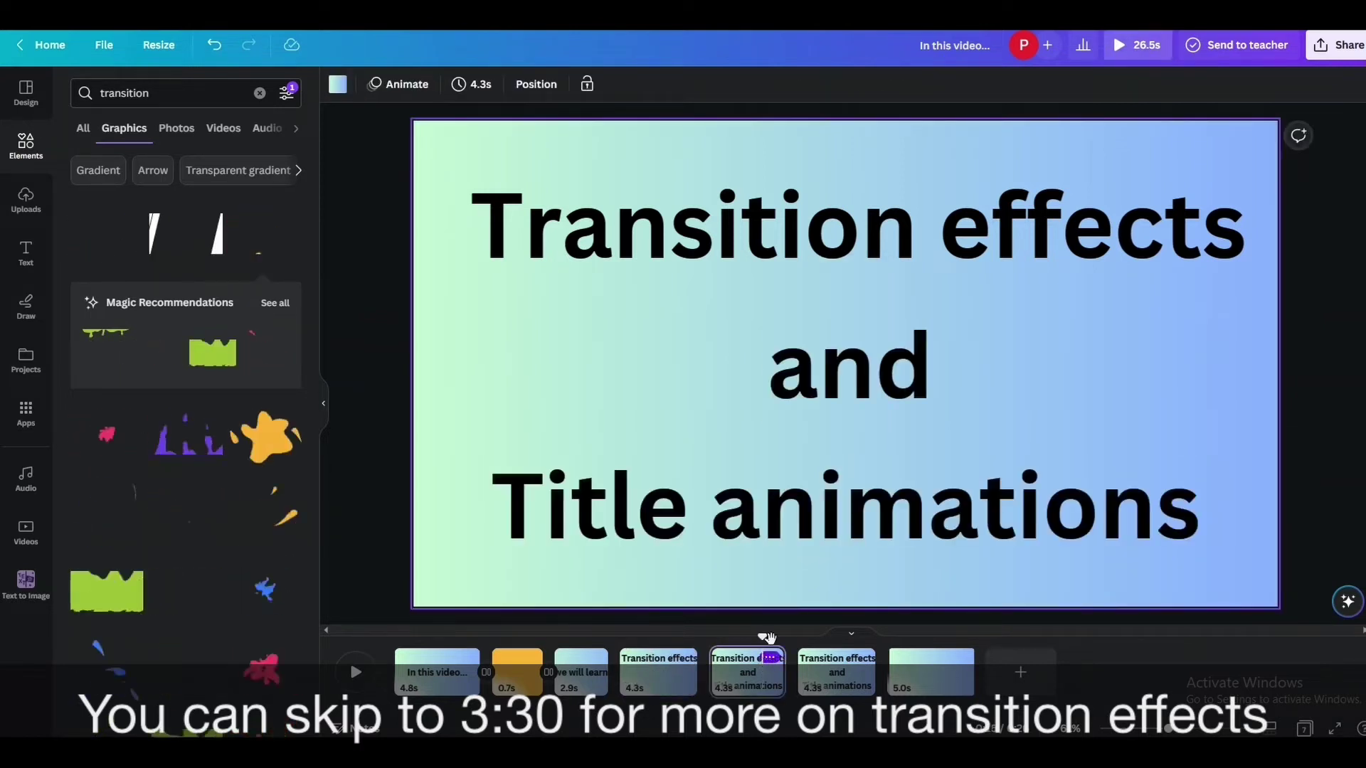
click(818, 505)
key(Delete)
click(836, 672)
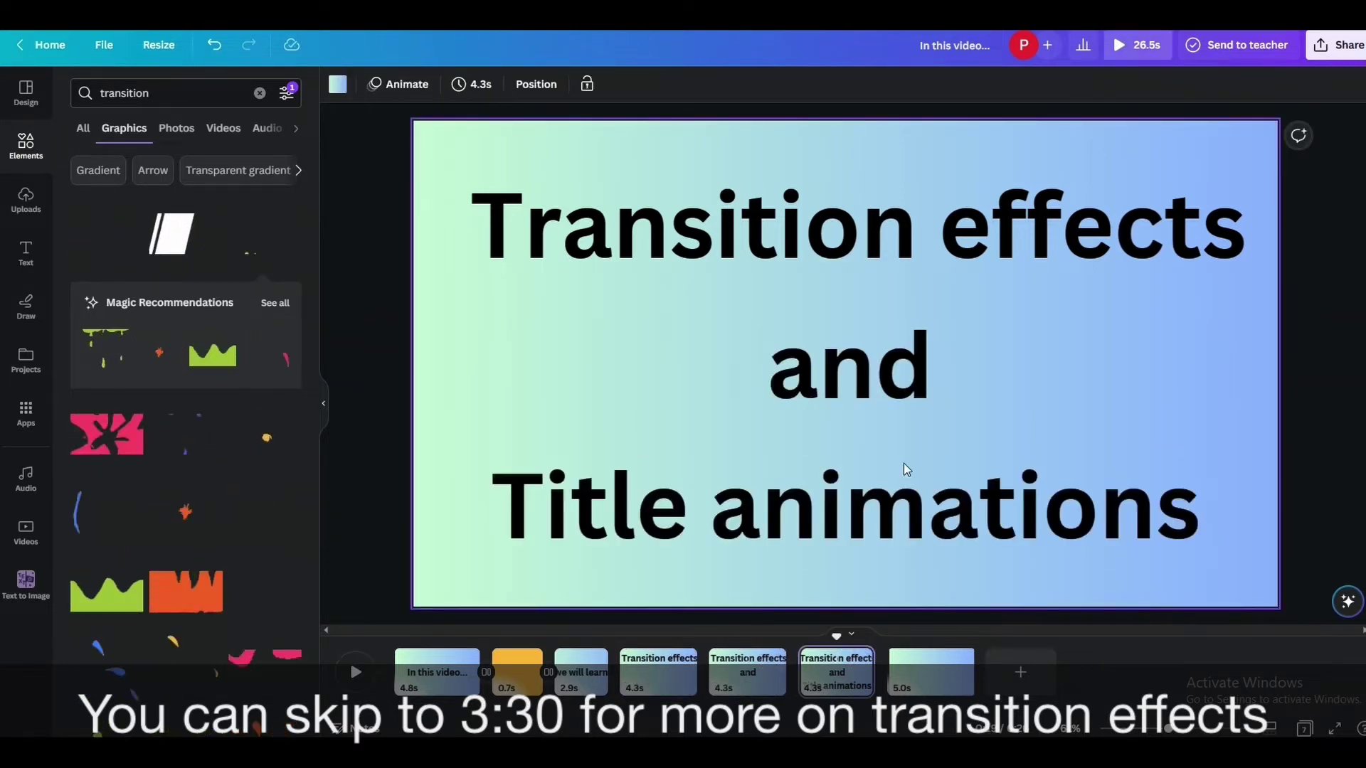
- Remove the Pop animation from "Transition effects" on the two-line page and from "and" and "Transition effects" on the three-line page
click(761, 681)
click(903, 224)
click(848, 84)
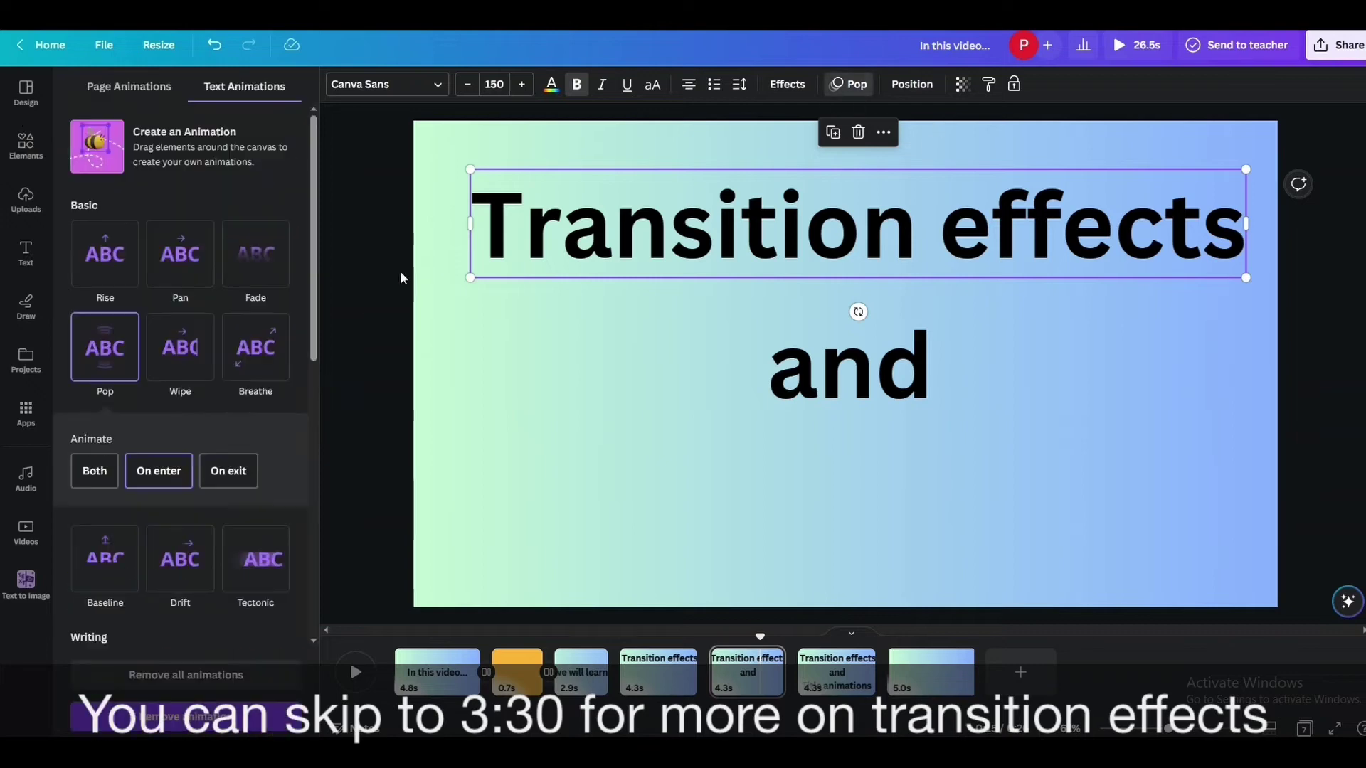
click(839, 377)
click(838, 672)
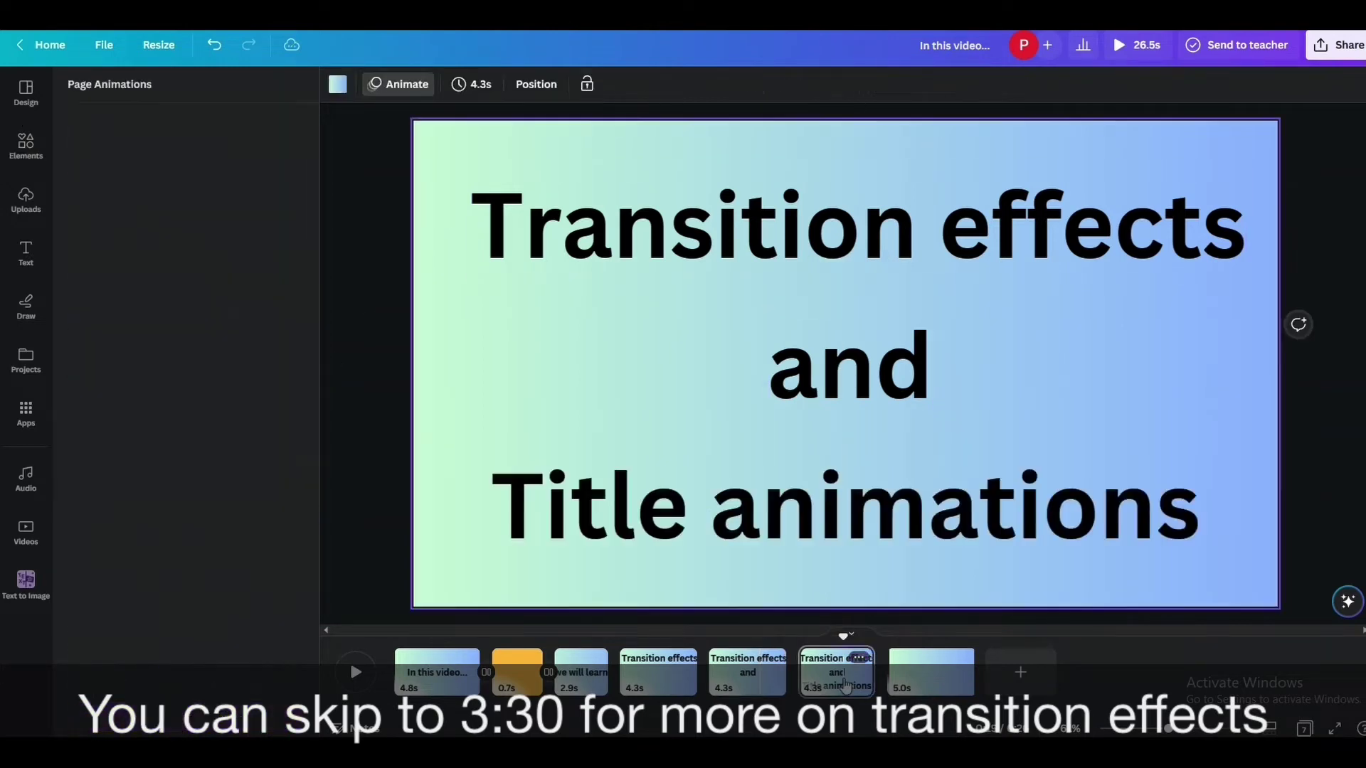
click(846, 370)
click(850, 84)
click(849, 83)
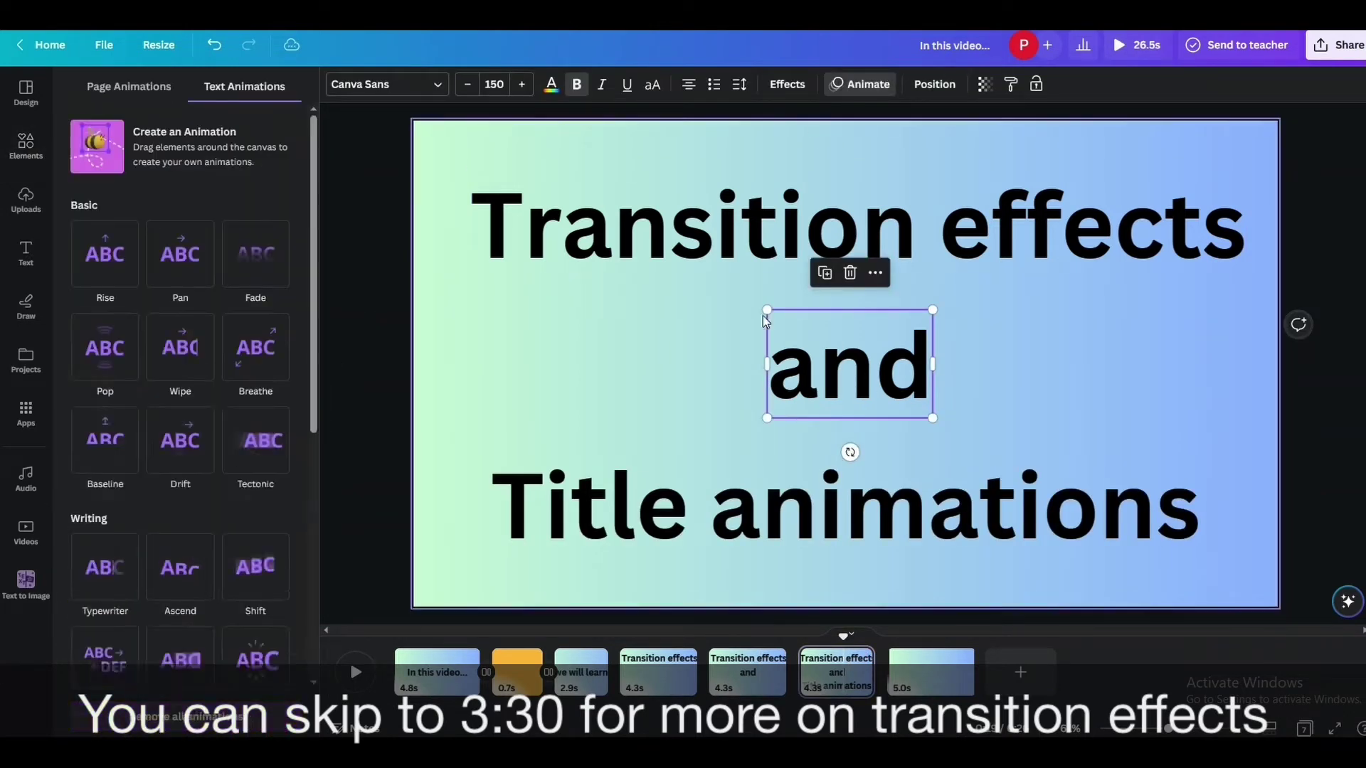
click(789, 279)
- Trim the "Transition effects" page to 1.0 second and the two-line page to 1.1 seconds
click(658, 672)
drag(696, 672, 657, 674)
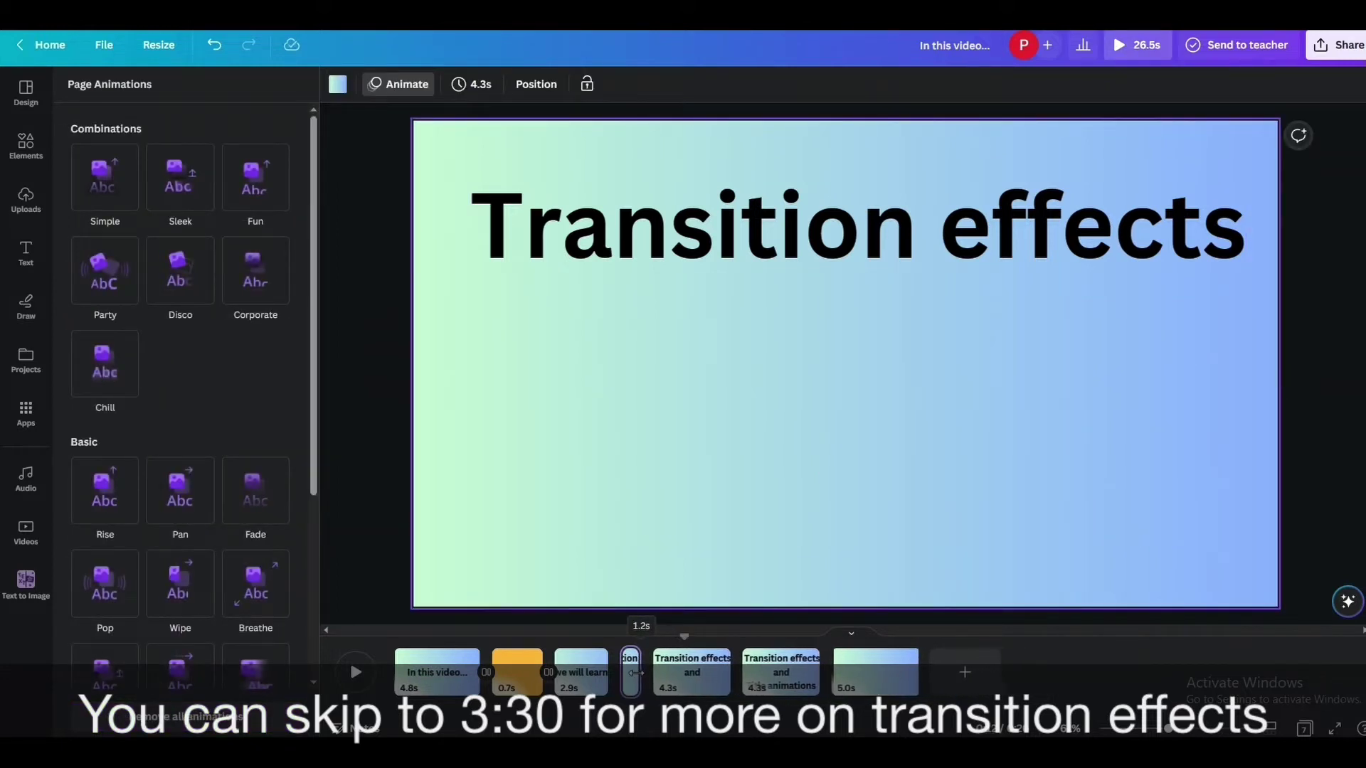
drag(640, 682, 640, 681)
click(740, 676)
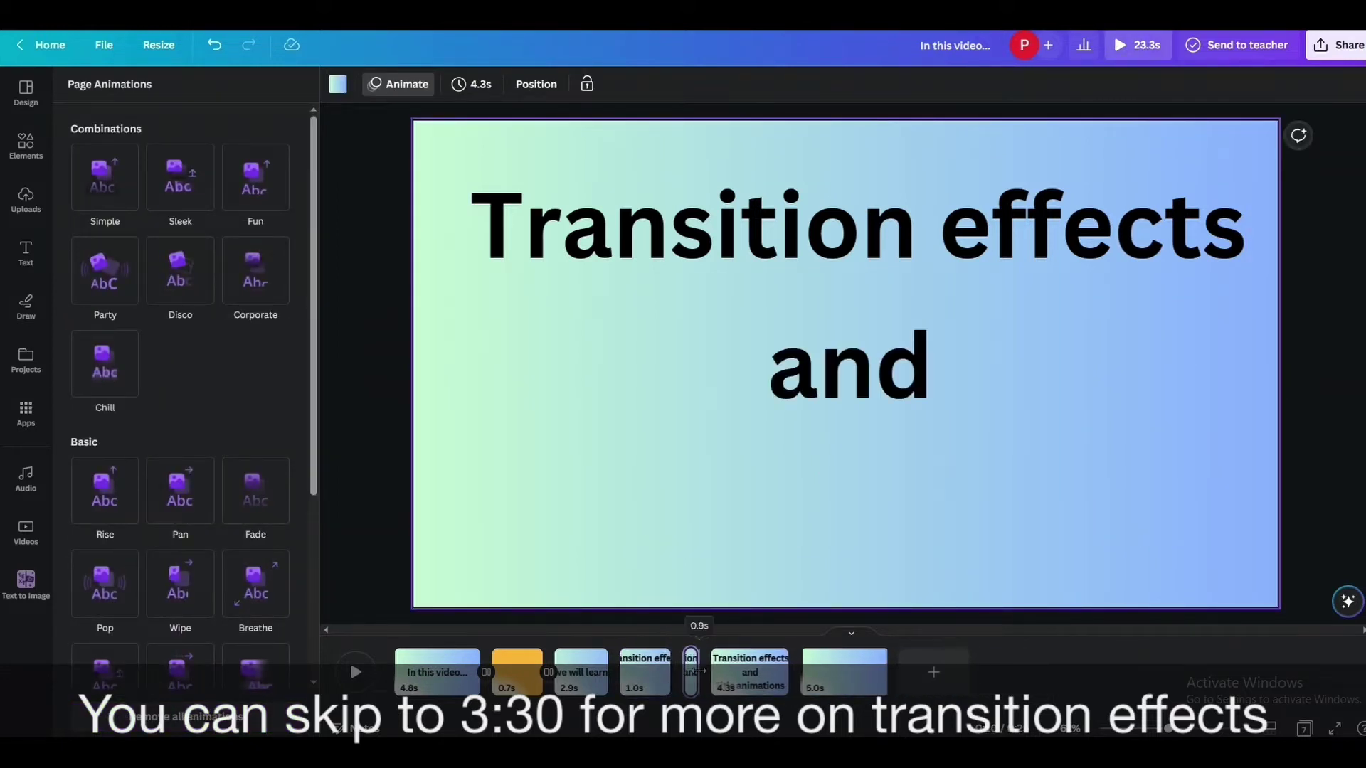
- Check the text animations applied to "and" and "Title animations" on the three-line page
click(763, 688)
click(897, 367)
click(872, 85)
click(872, 86)
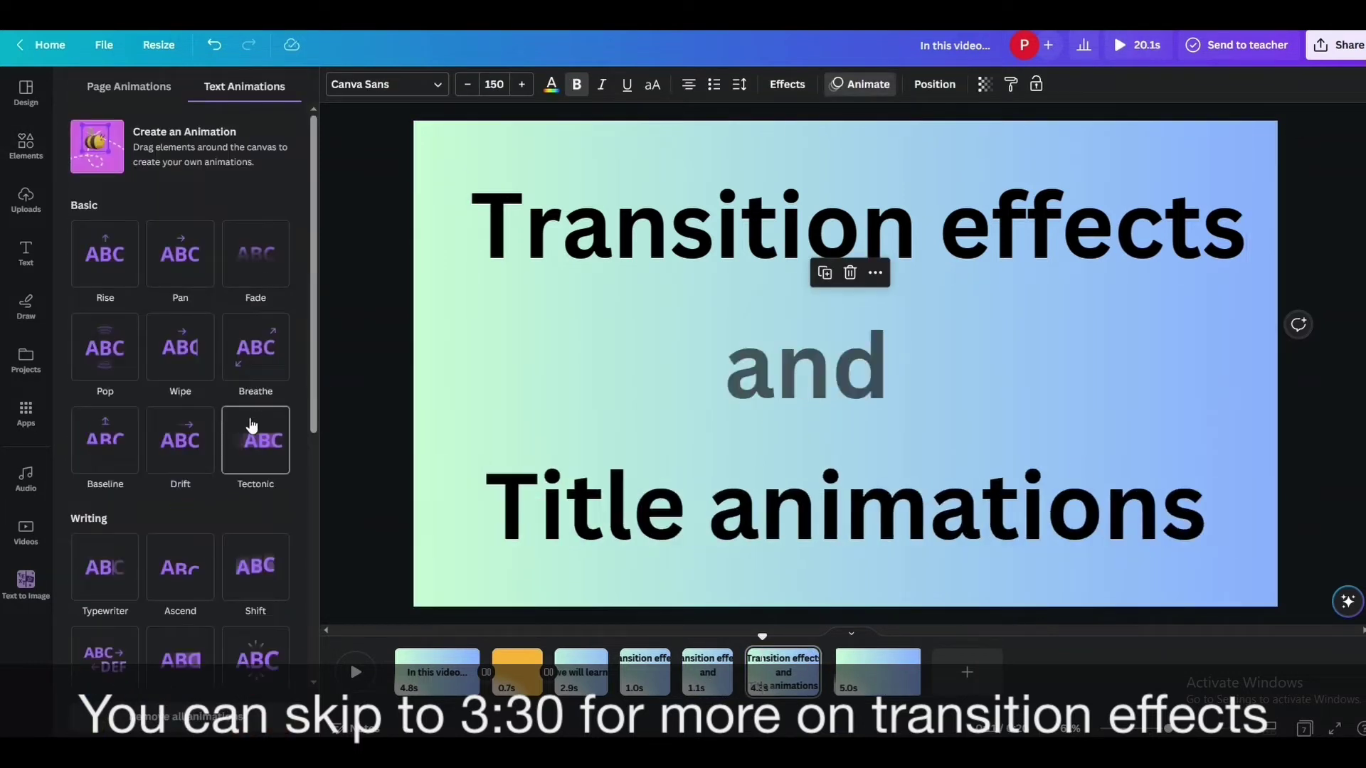
click(874, 507)
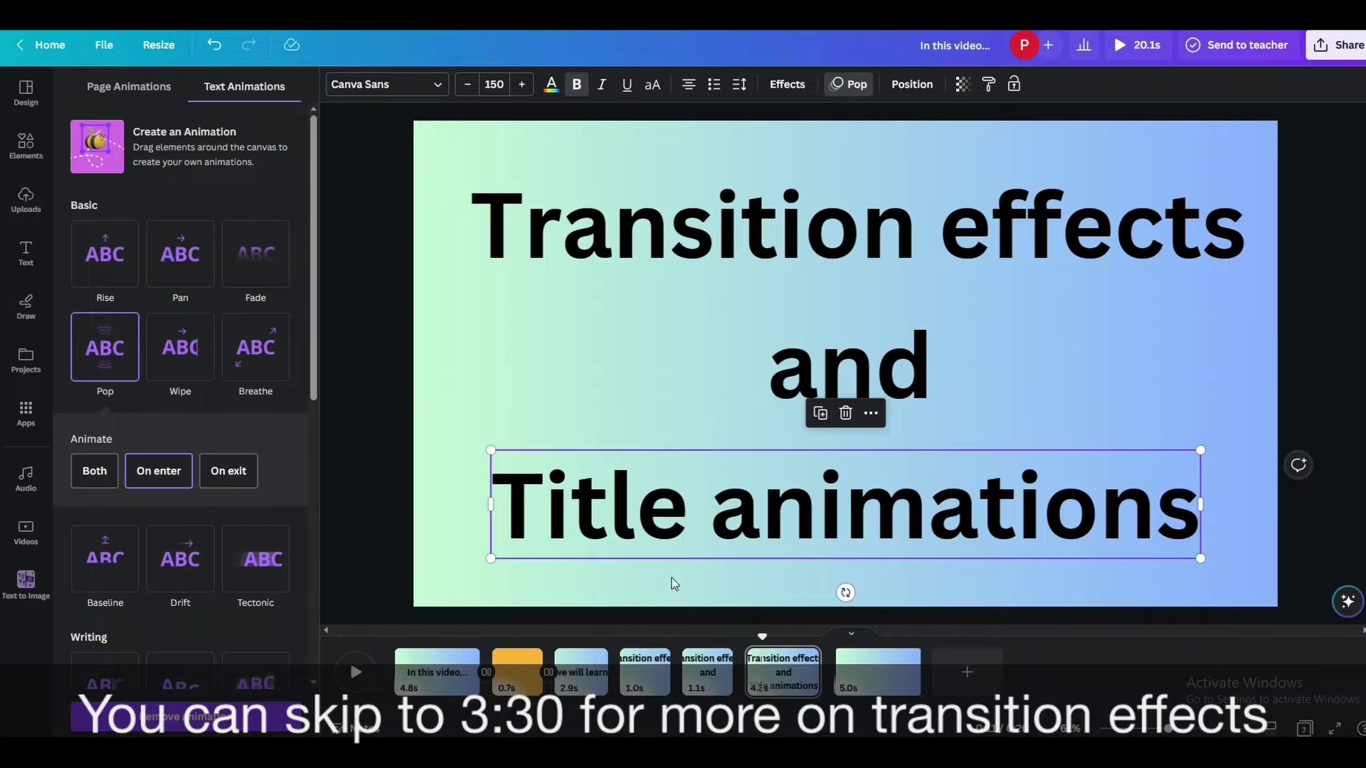
- Preview the text sequence, trim the three-line page to 2.9 seconds and the one-line page to 0.6 seconds, and shorten the two-line page
click(640, 688)
click(592, 668)
click(354, 675)
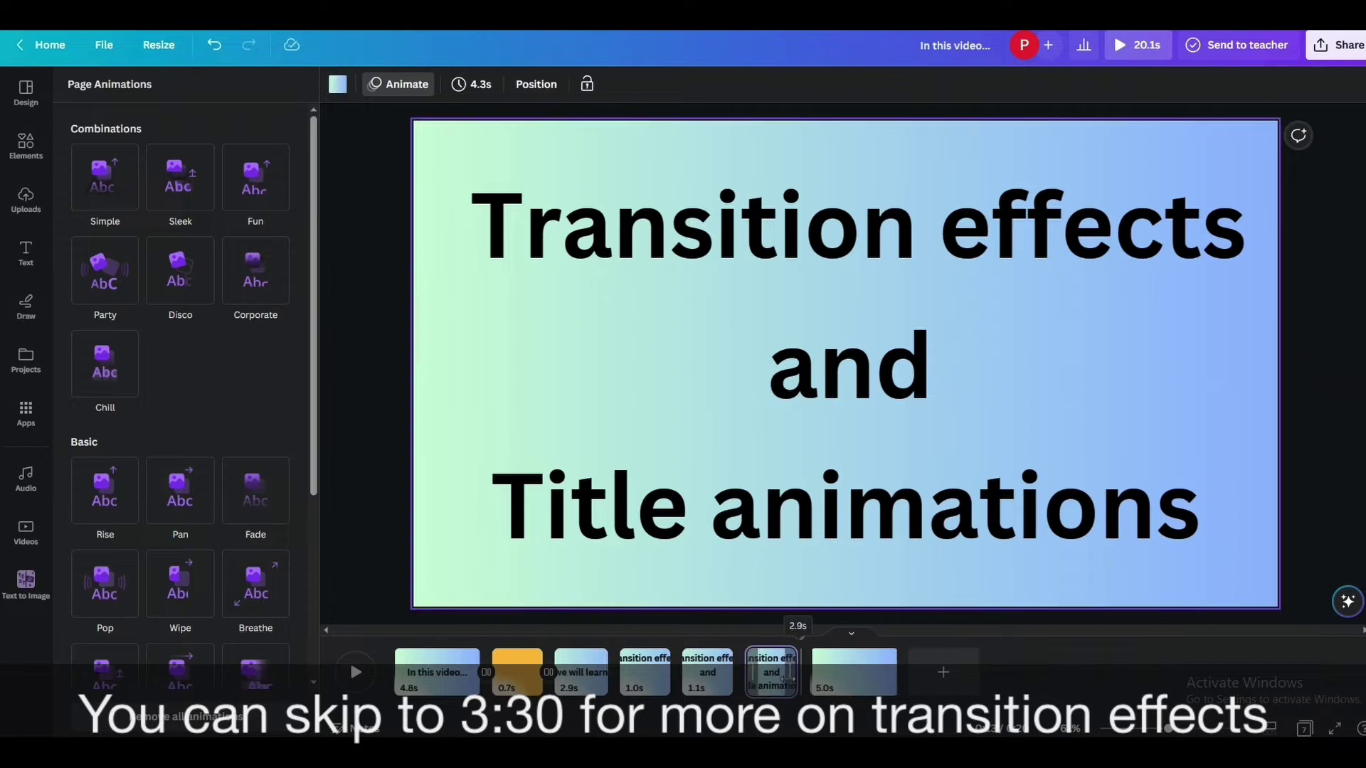
click(661, 672)
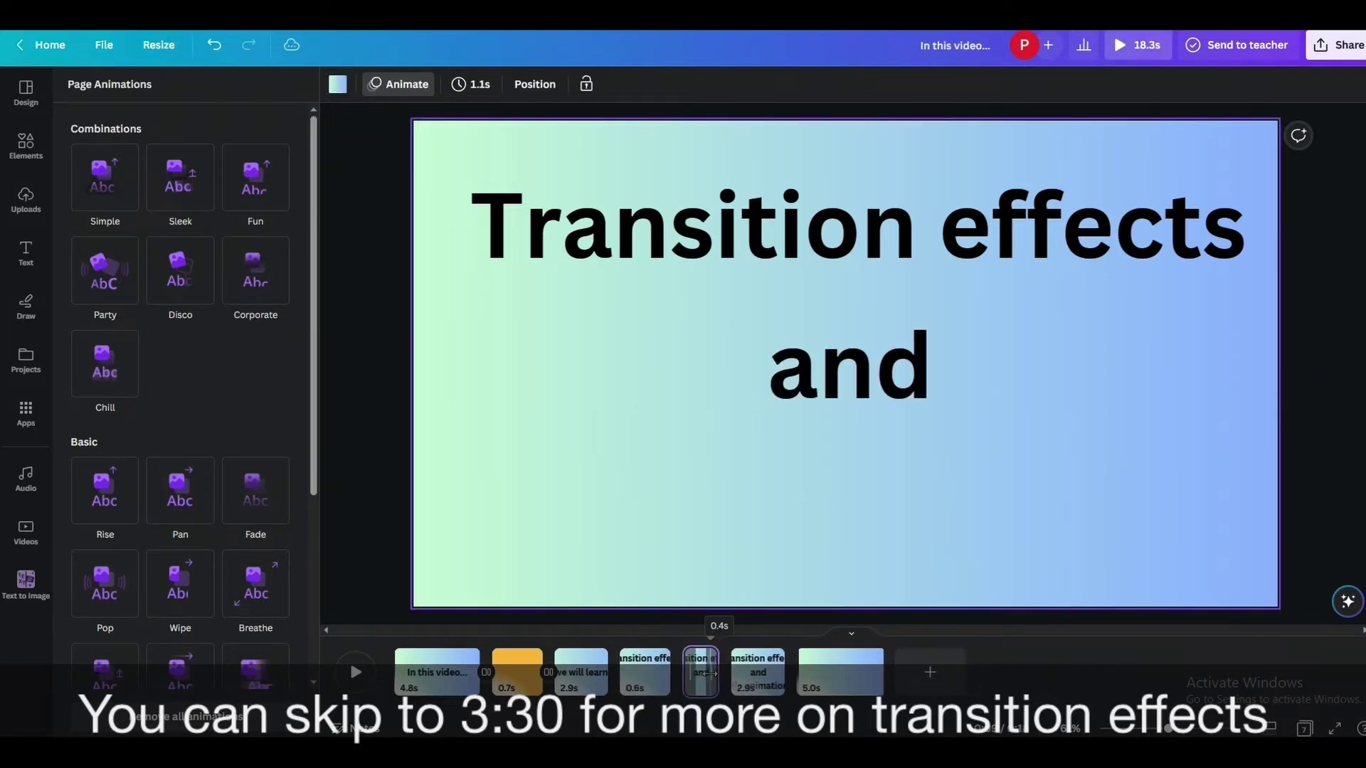
drag(709, 674, 717, 673)
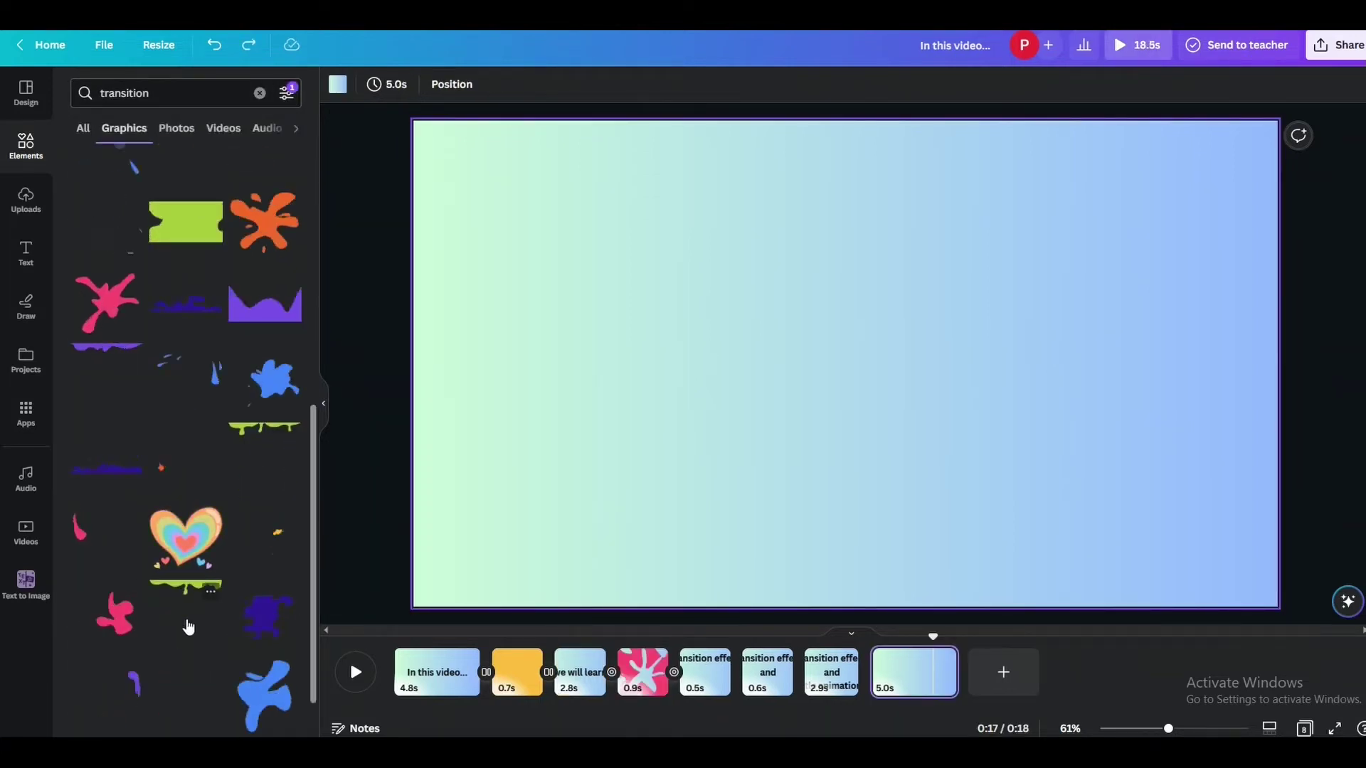
- Add the green liquid splash graphic on its own page after the three-line text page
scroll(178, 583, down, 2)
scroll(212, 438, up, 10)
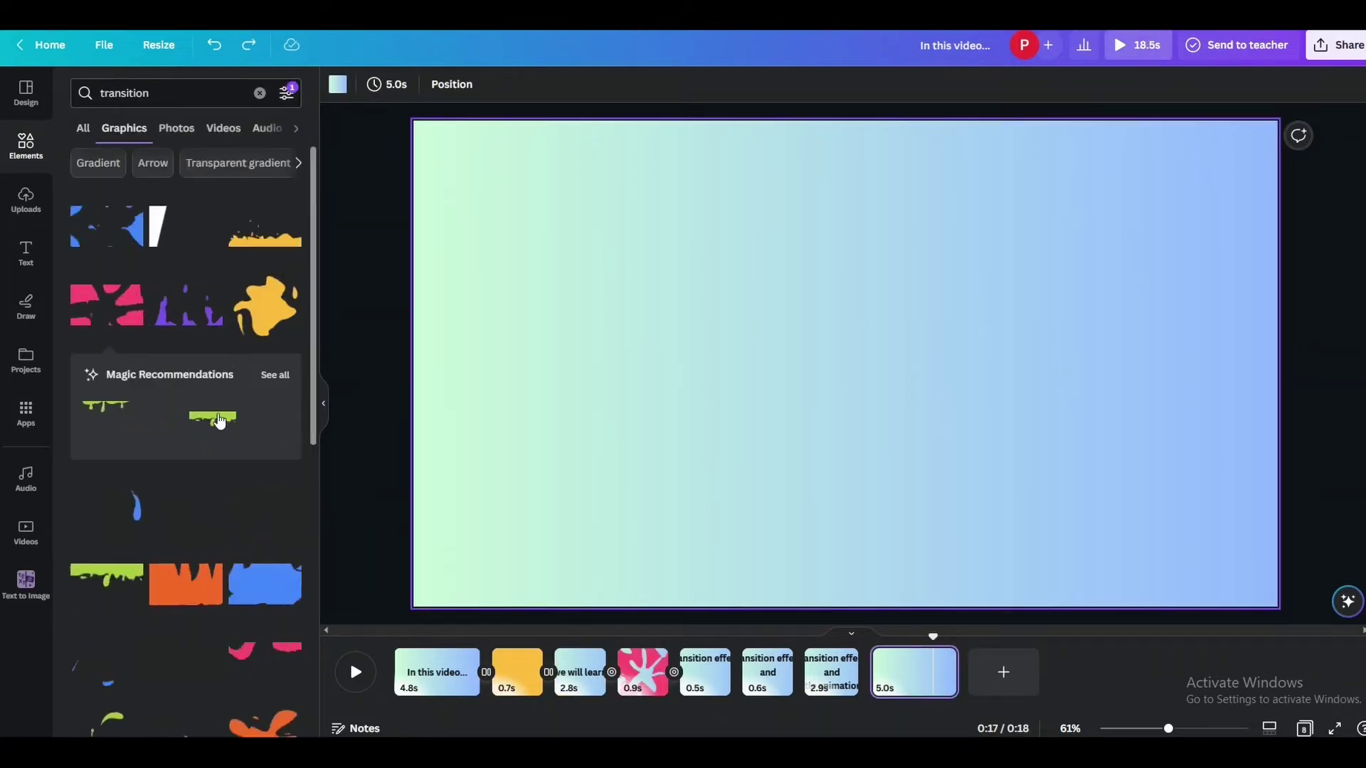
drag(212, 439, 964, 685)
- Search the videos for "introduction", add the 22-second clip of the woman in blue, and make it the page background
text(introduction)
key(Return)
click(224, 128)
click(125, 381)
right_click(742, 280)
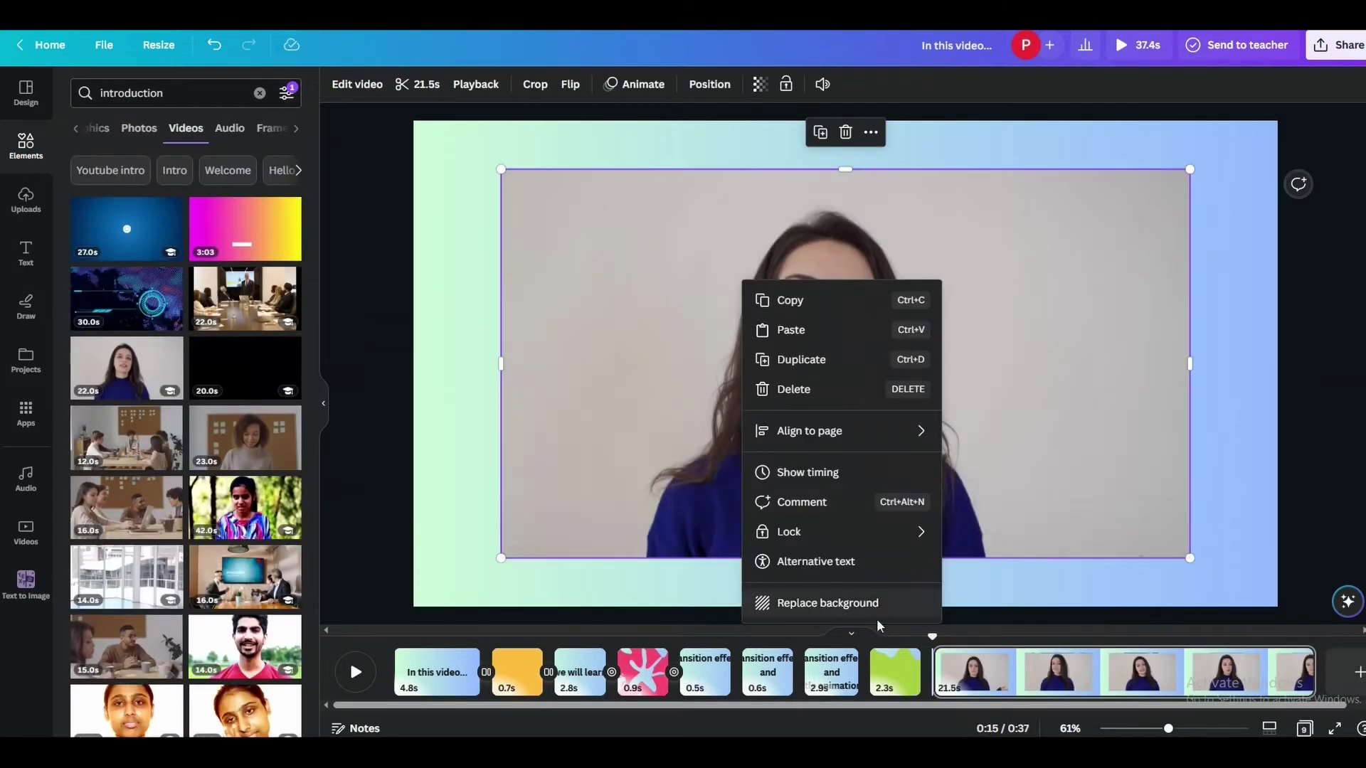
click(876, 616)
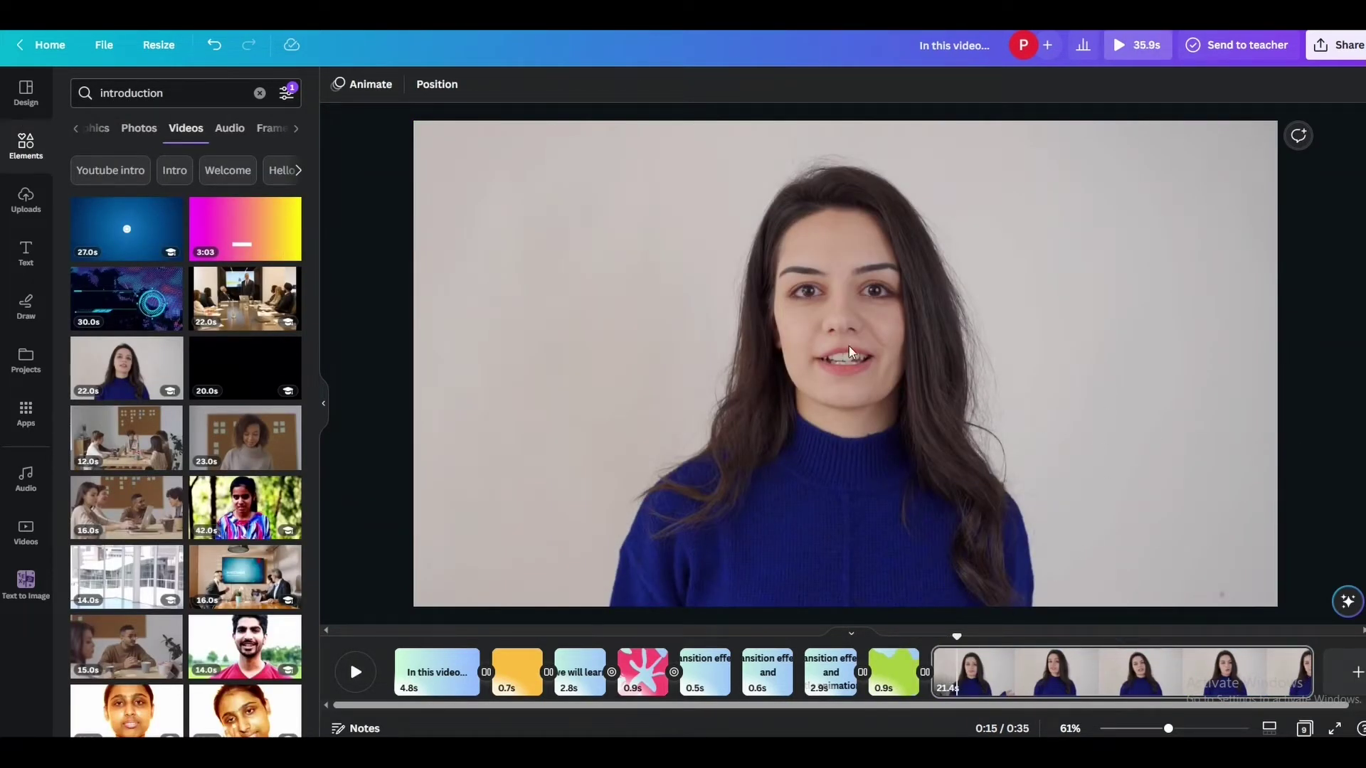
- Search the graphics for "transition" and filter the results to animated ones
click(26, 255)
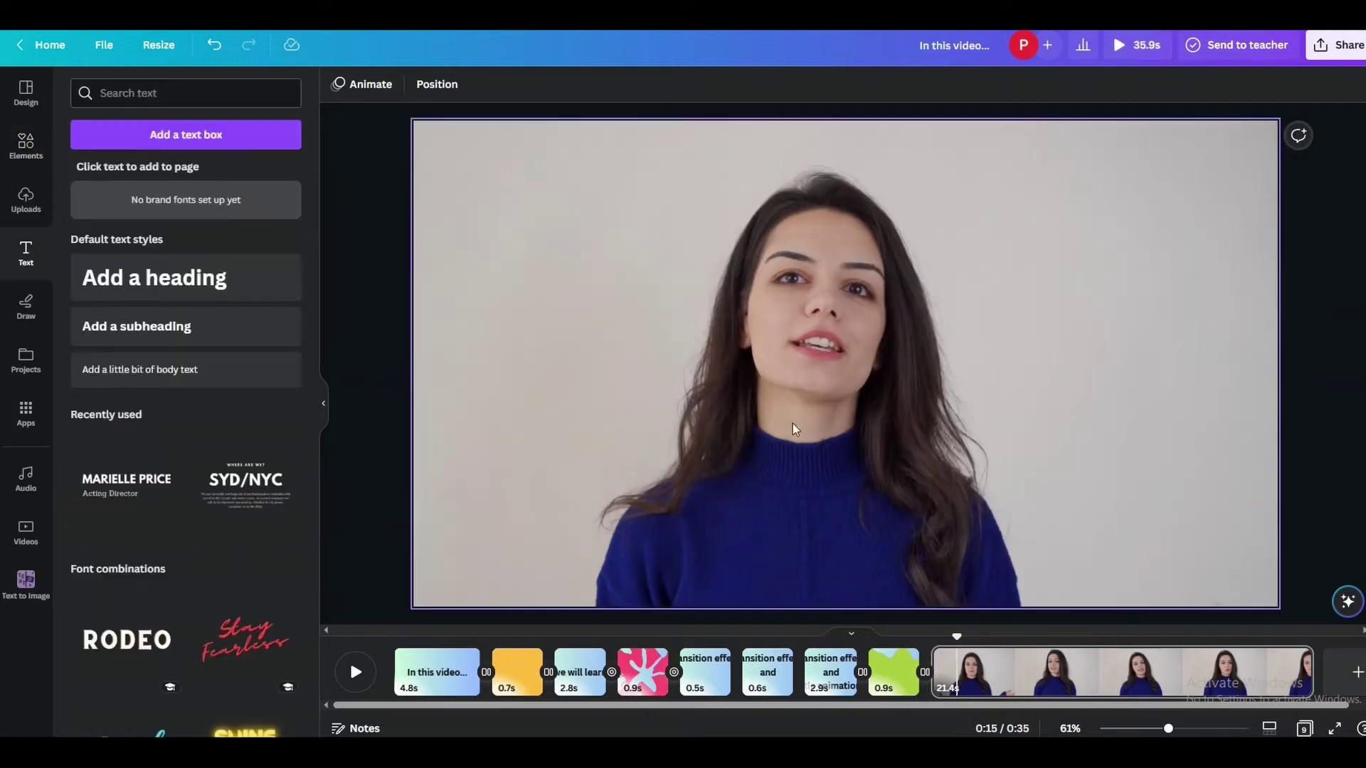
click(17, 144)
click(15, 144)
click(100, 95)
click(186, 157)
click(286, 93)
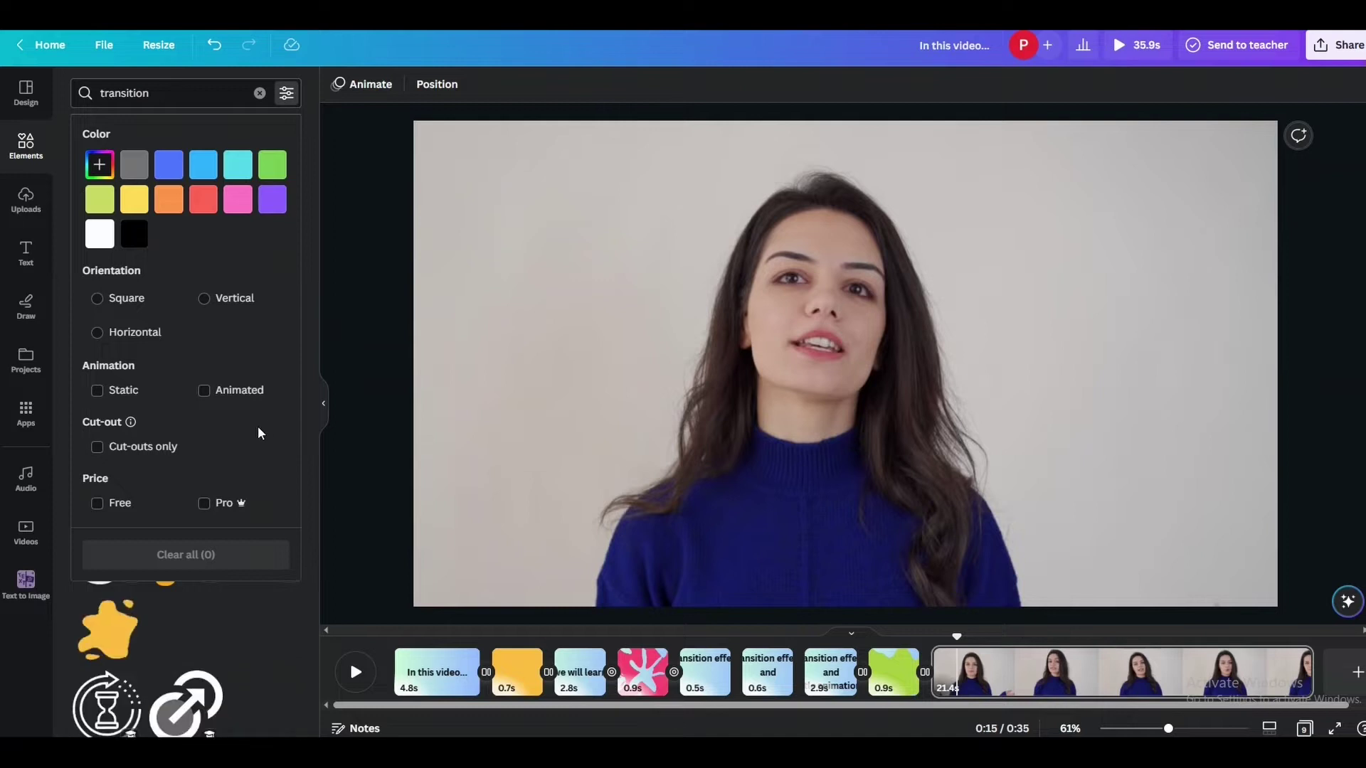
click(333, 343)
scroll(254, 578, down, 5)
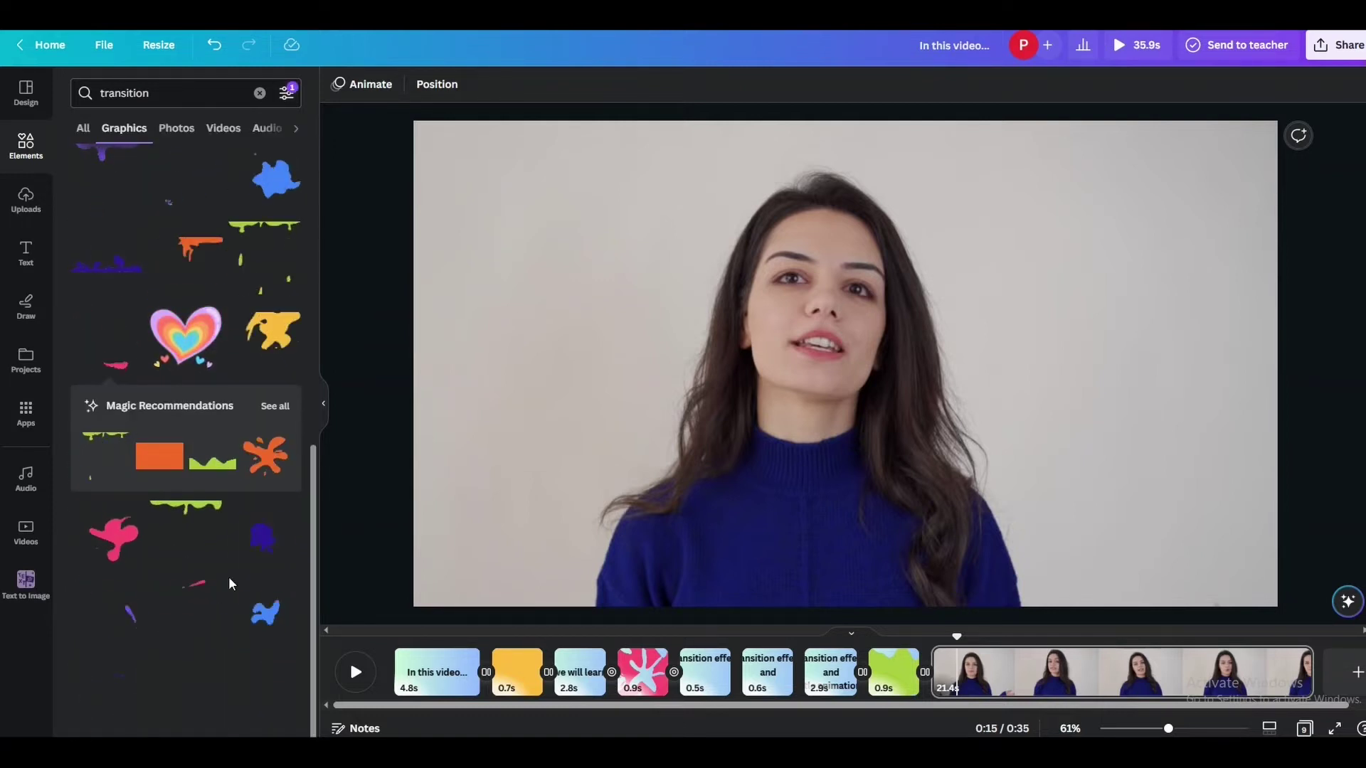
- Add the dark blue splash graphic to the video page, shrink it, and place it at the woman's lower left
click(254, 562)
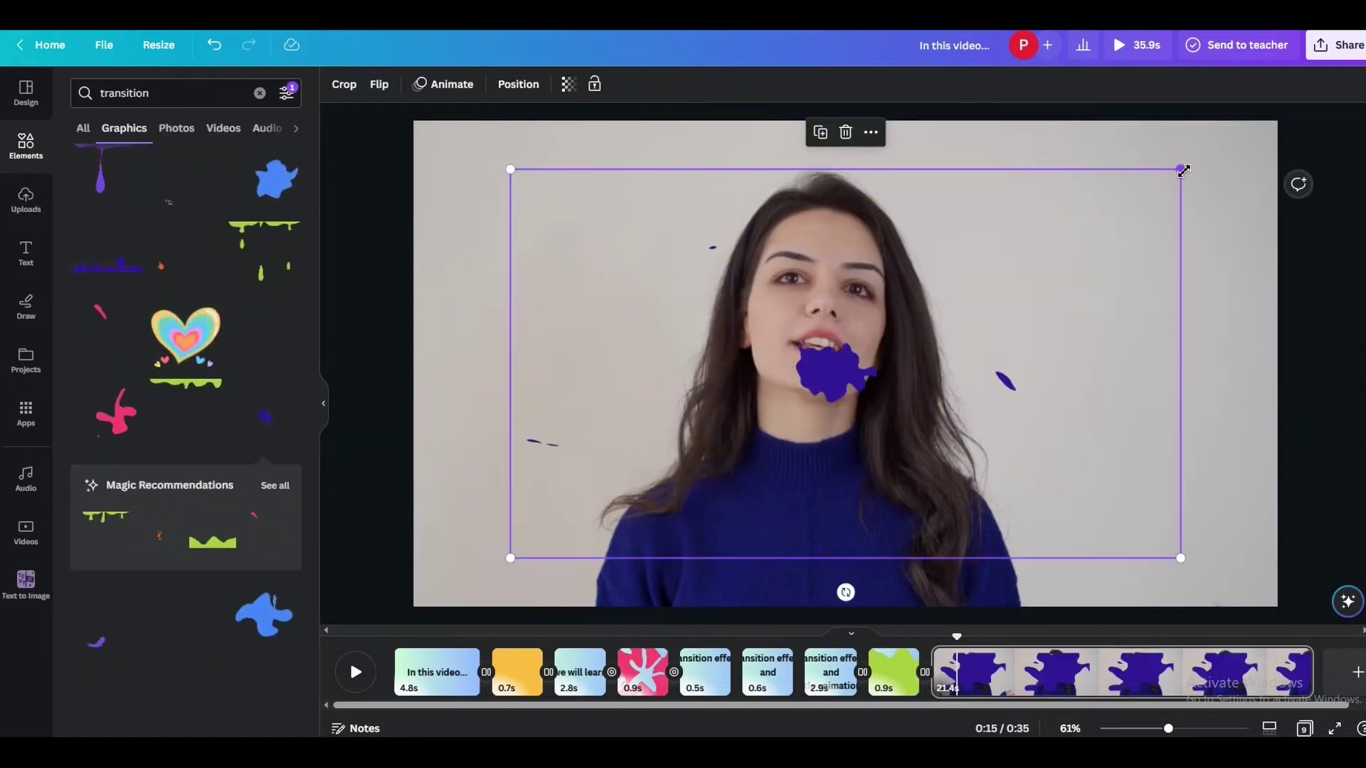
drag(1183, 166, 718, 416)
drag(640, 467, 628, 469)
drag(707, 415, 742, 411)
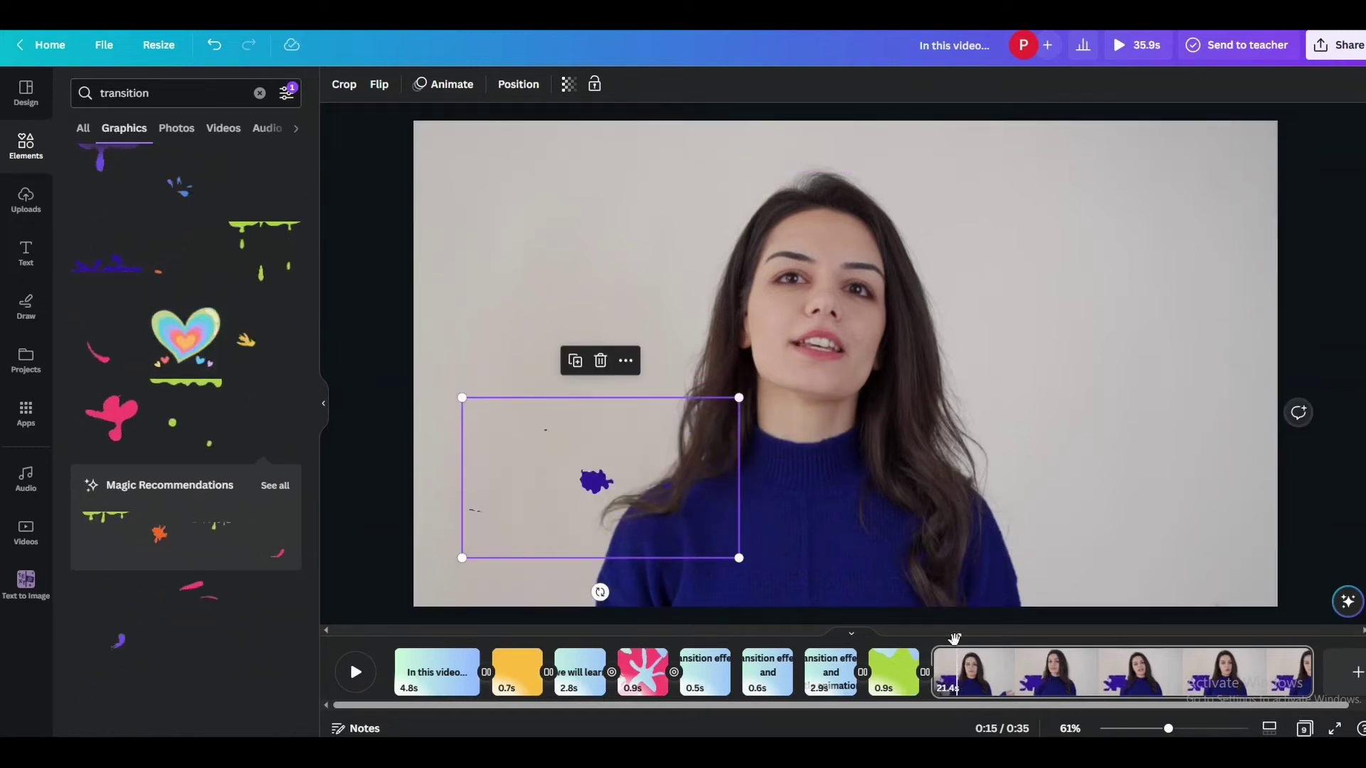
- Split the video page 0.8 seconds in after previewing it, and keep the dark blue splash only on the second part
drag(955, 637, 926, 634)
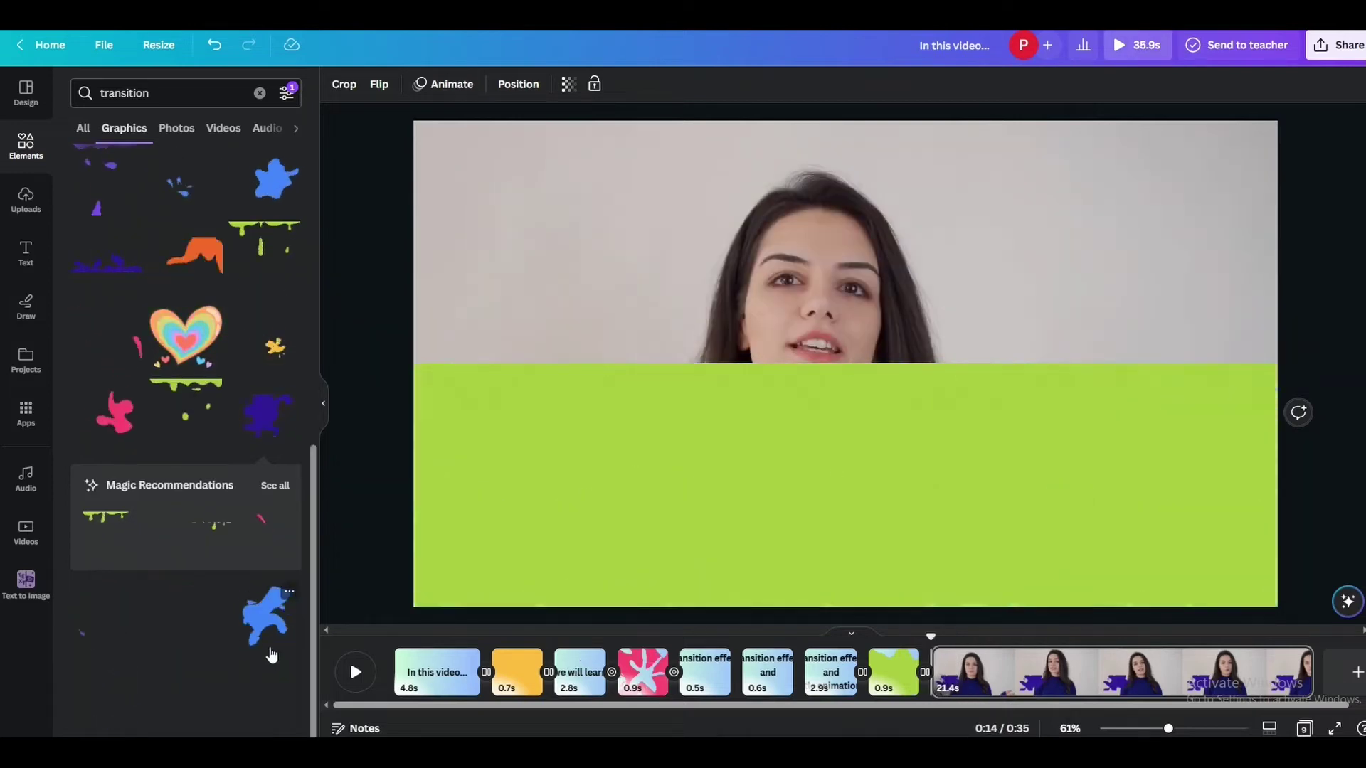
click(354, 672)
click(355, 672)
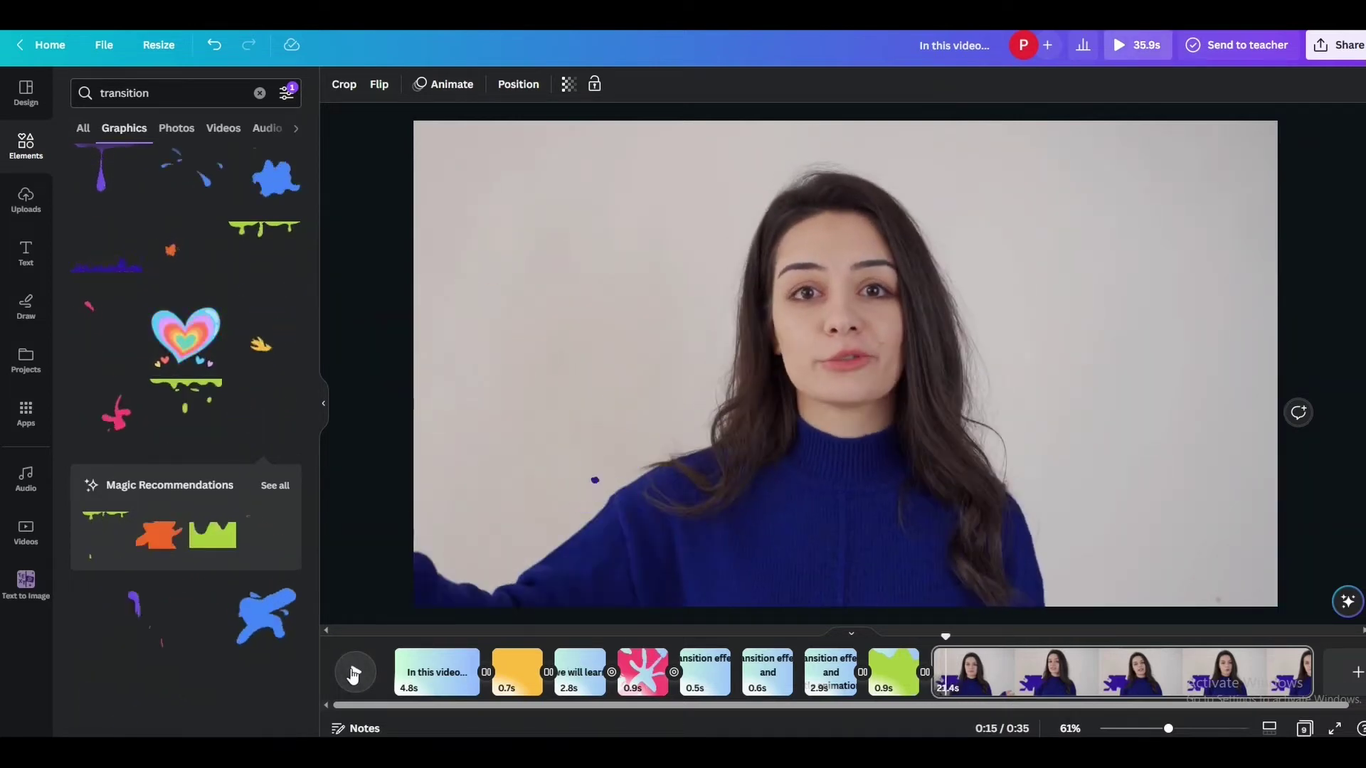
right_click(953, 693)
click(995, 622)
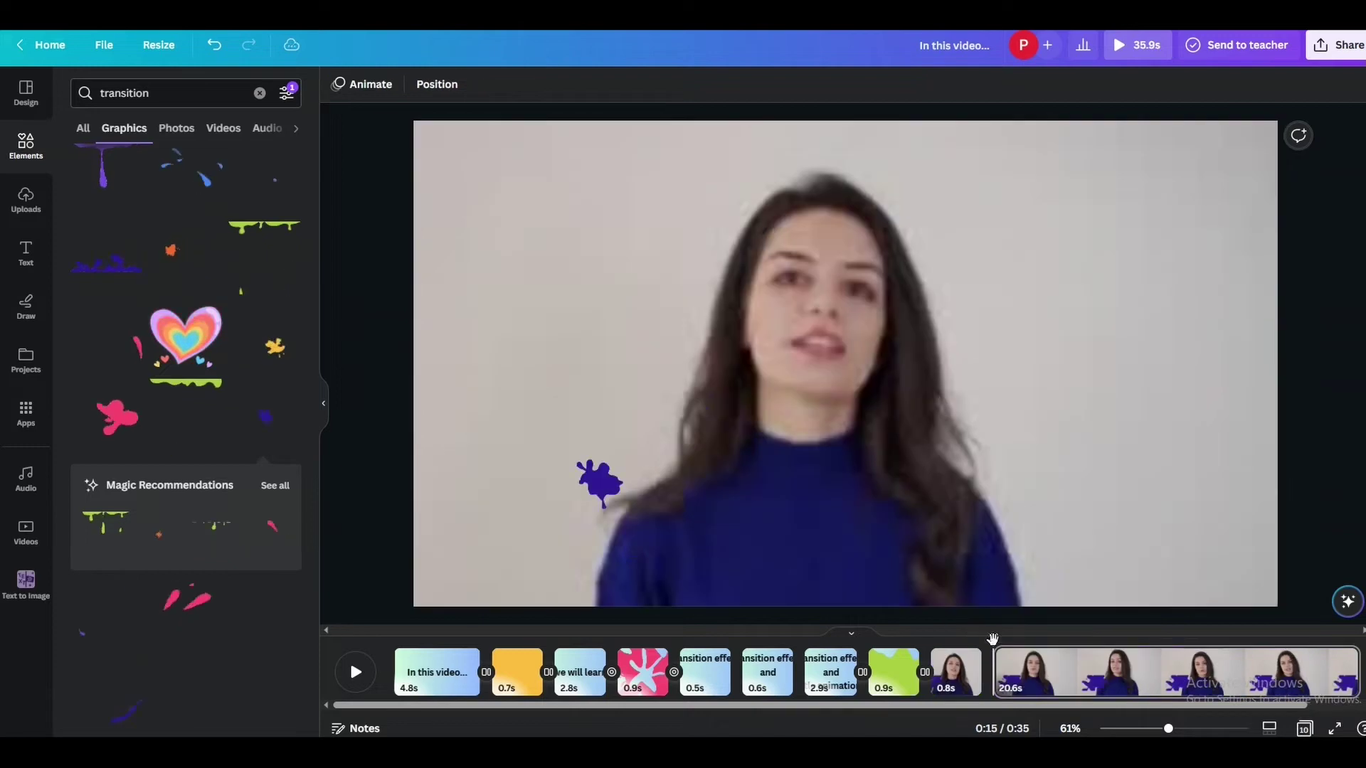
click(1025, 697)
- Add a subheading at the splash's position, enter the speaker's name, and set its text color to white
click(26, 253)
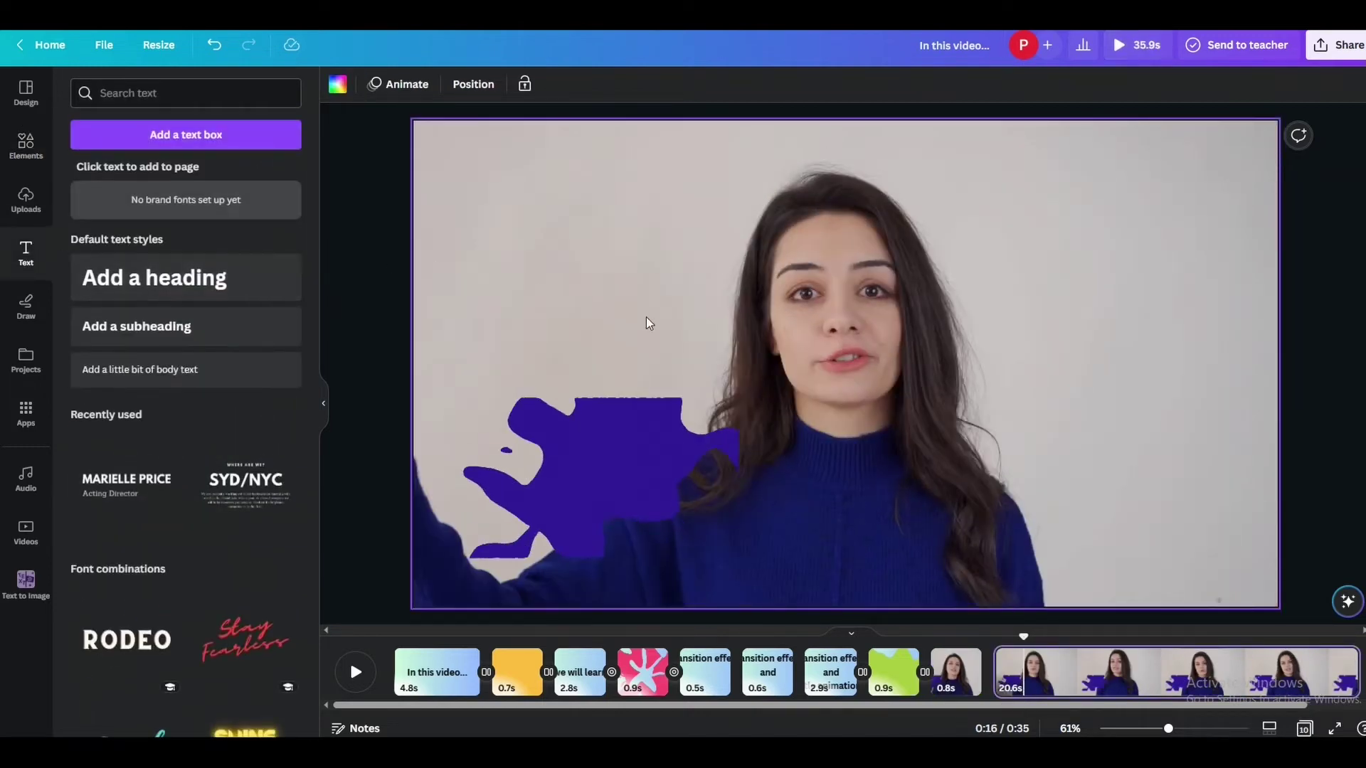
click(198, 325)
click(573, 495)
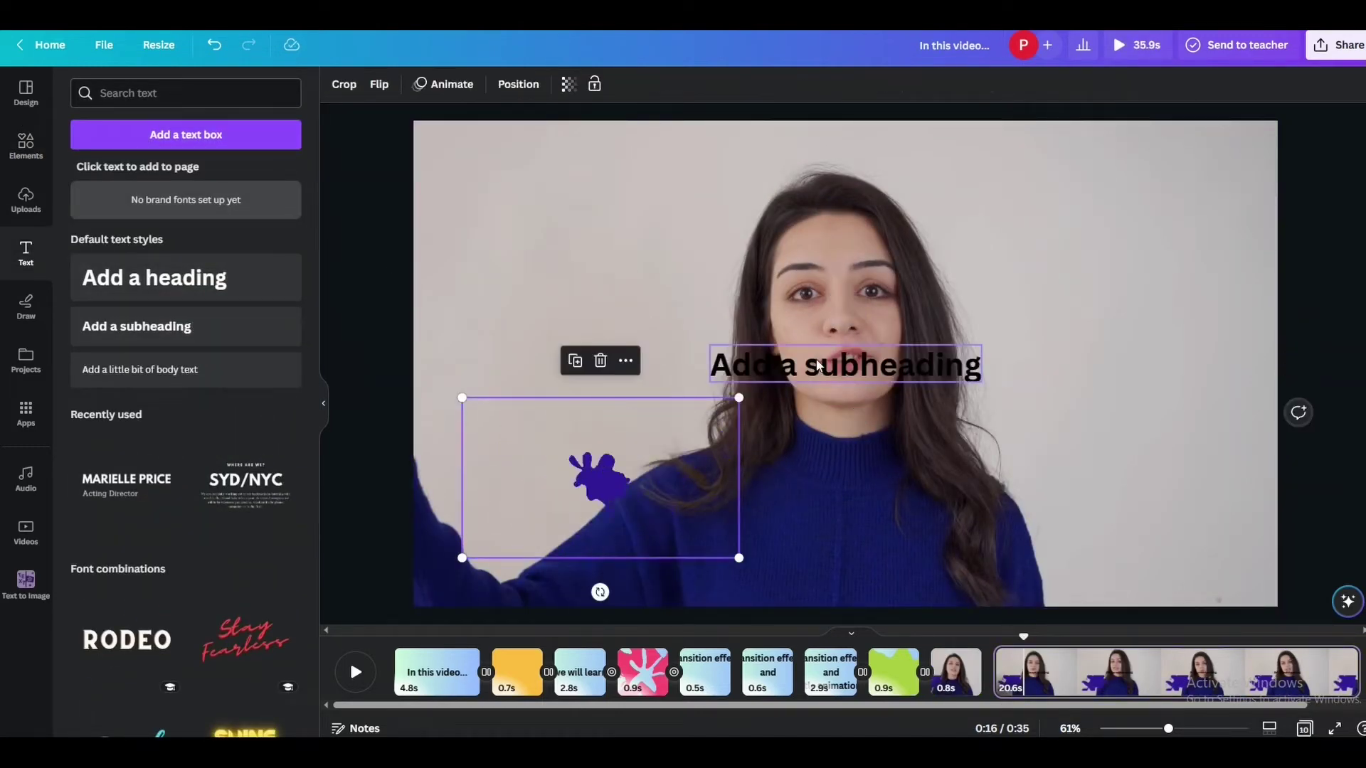
drag(818, 367, 567, 461)
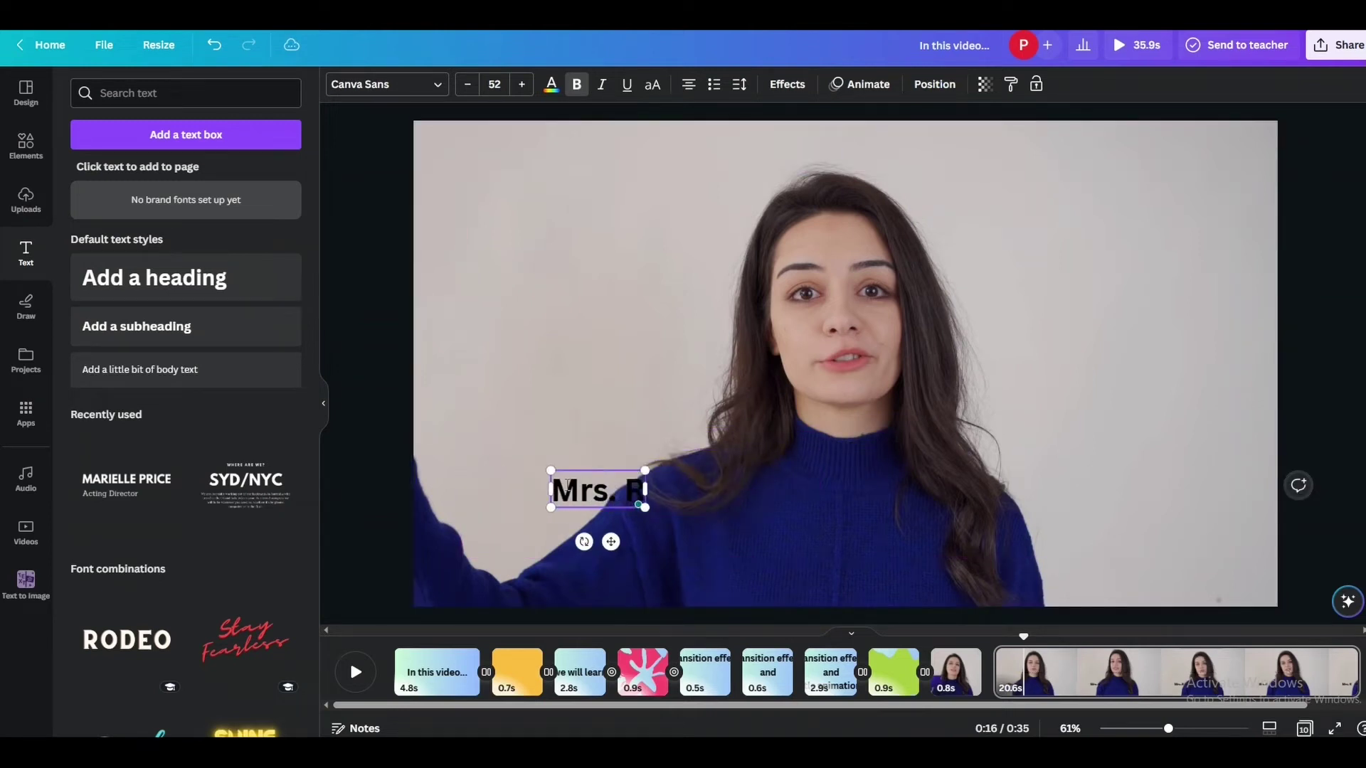
click(551, 85)
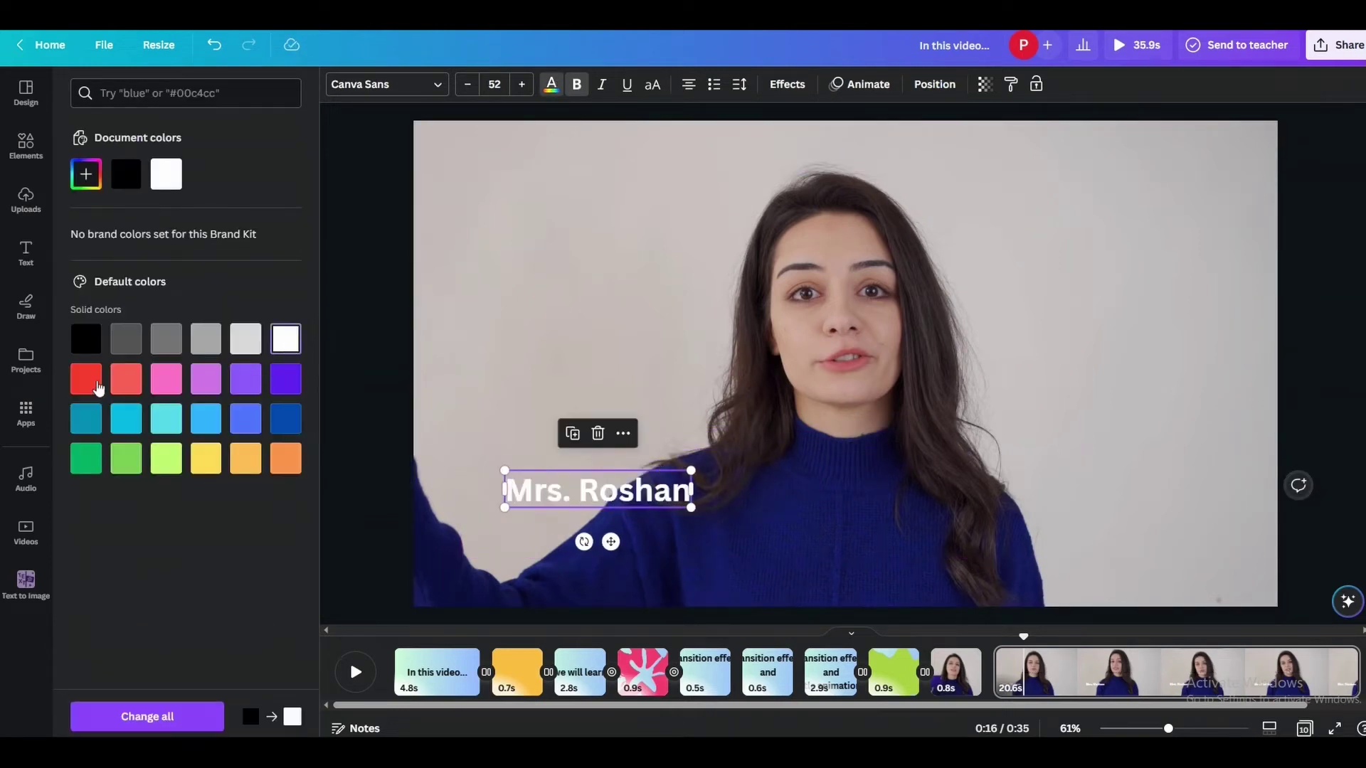
- Color the speaker's name red and apply the Block text animation to it
click(861, 84)
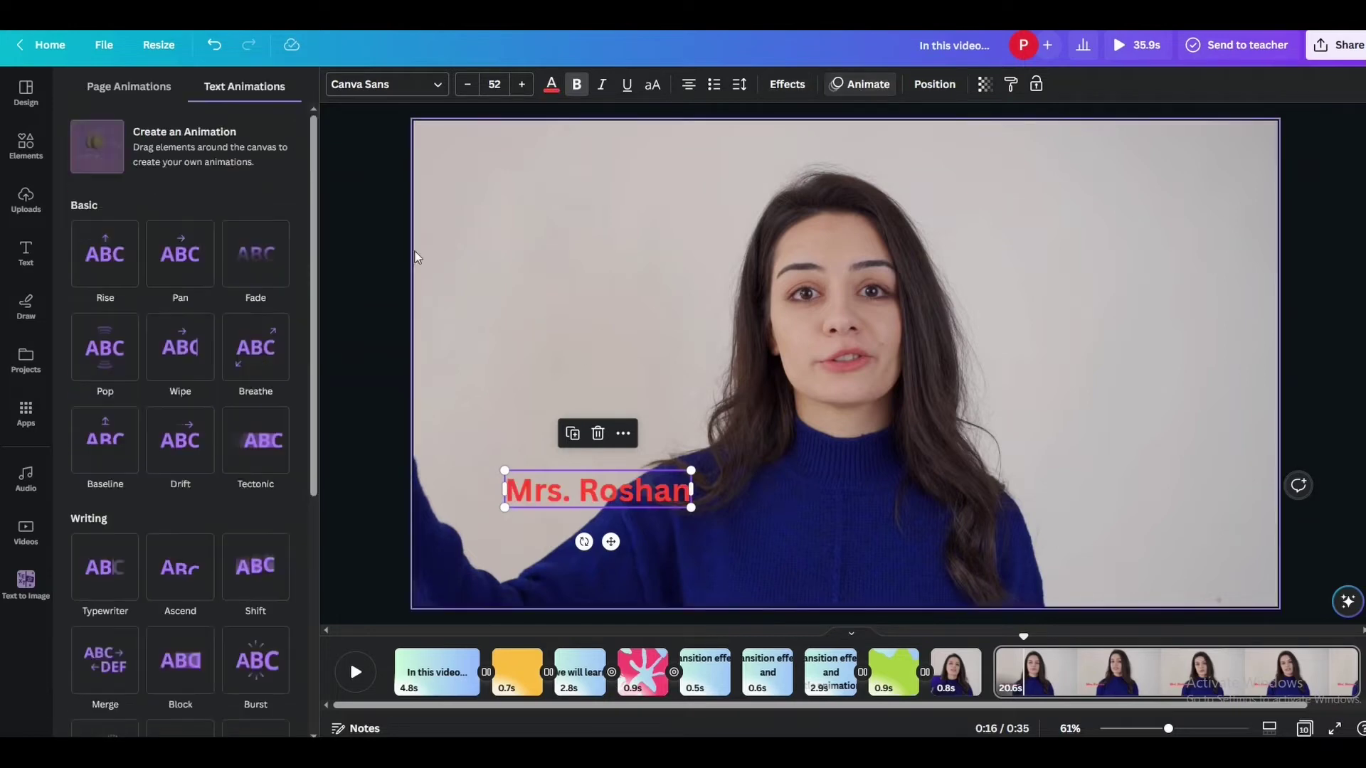
scroll(114, 476, down, 3)
click(162, 473)
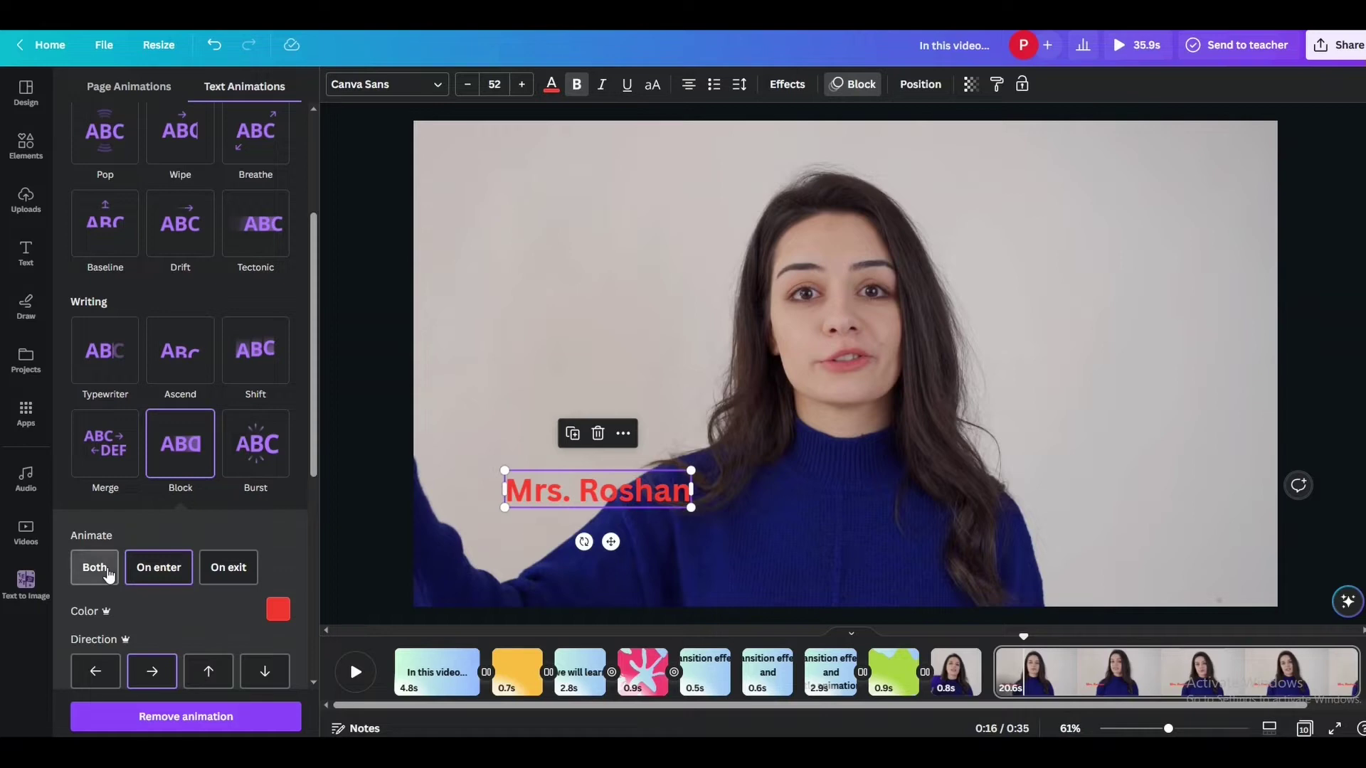
- Split the named video page 1.7 seconds in and delete the speaker's name from the longer second part
click(1039, 673)
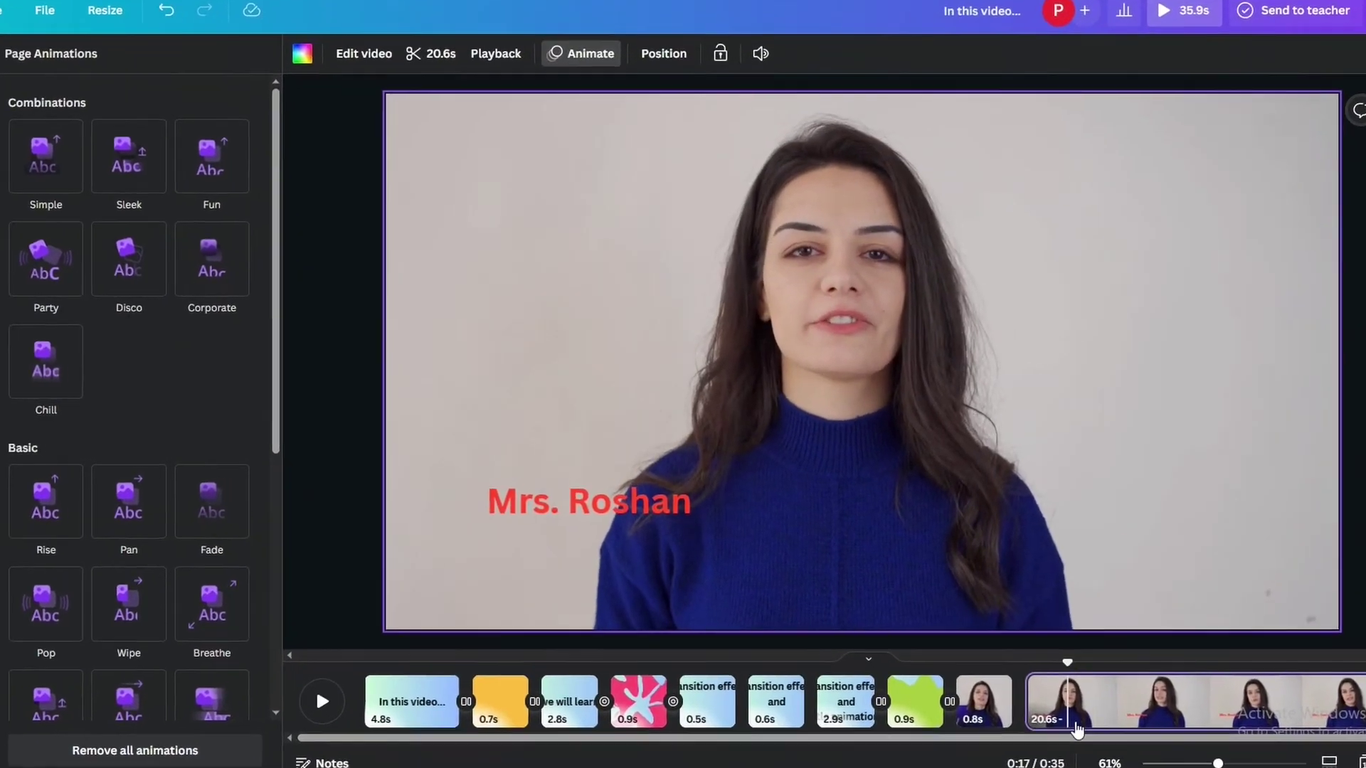
right_click(1062, 708)
click(1048, 687)
right_click(1101, 736)
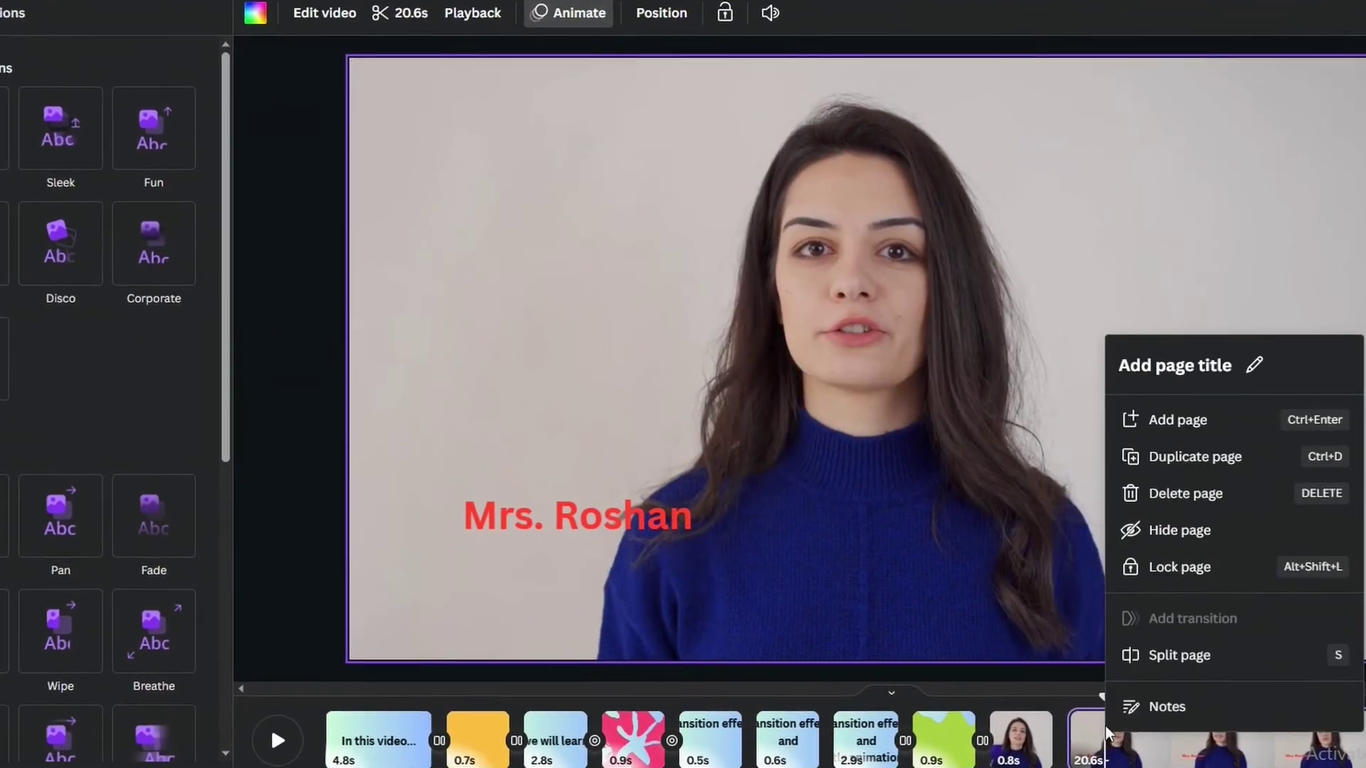
click(1181, 655)
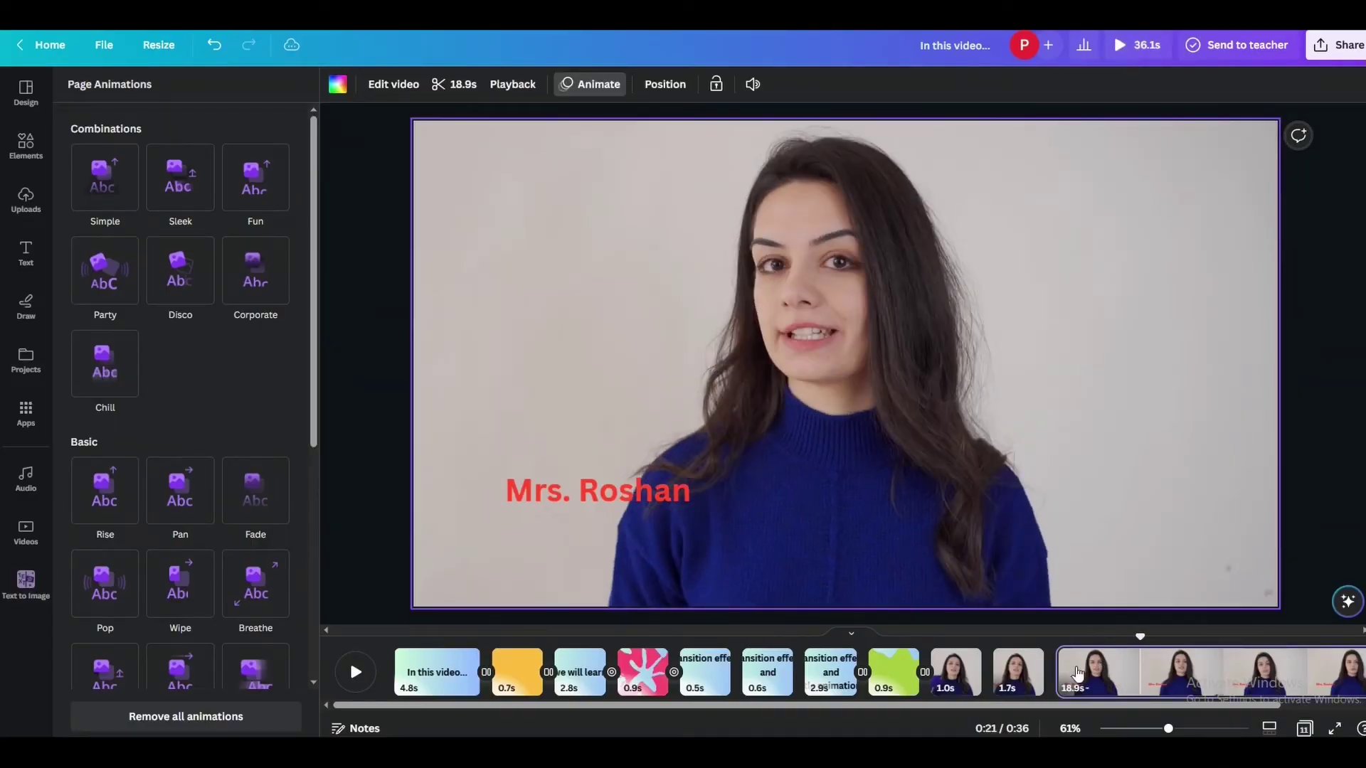
click(530, 490)
key(Delete)
- Preview the video from the green splash page through the presenter clips to check the animated name title
click(893, 673)
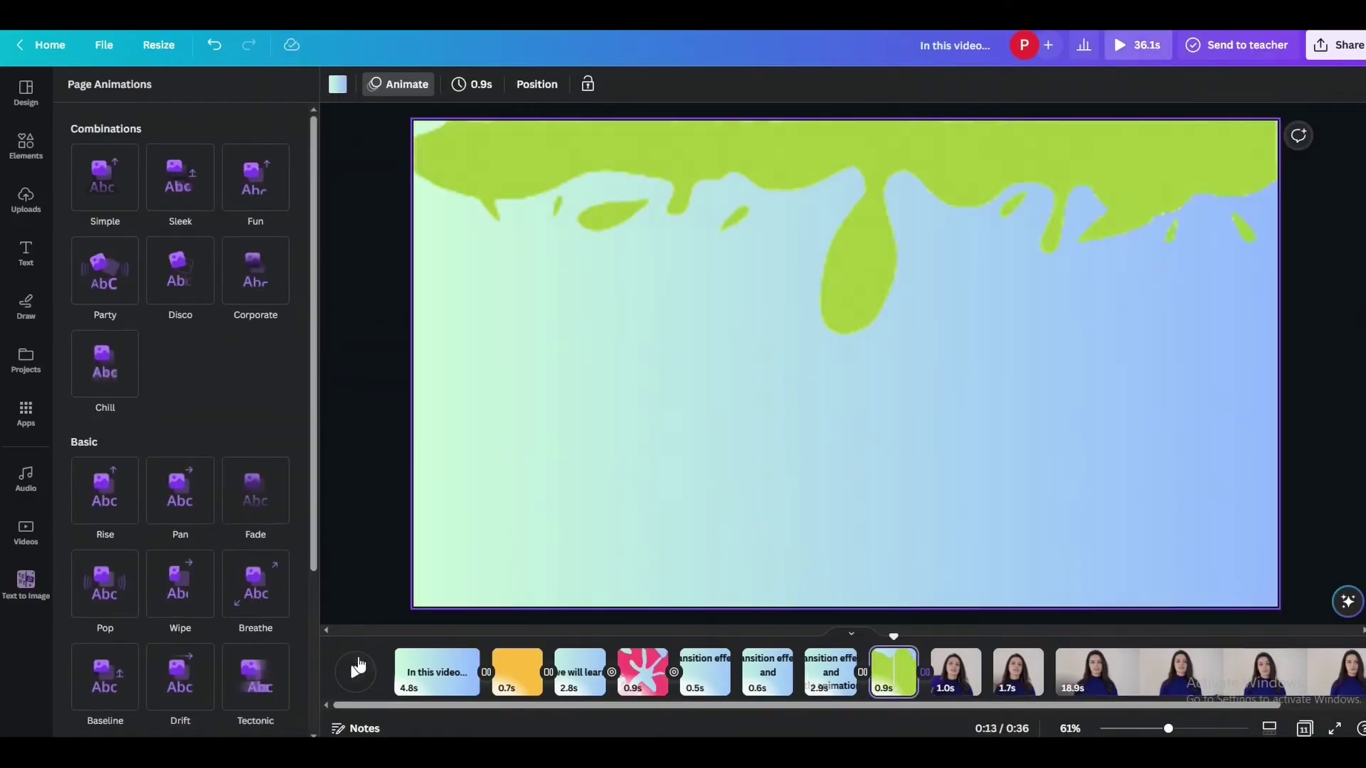
click(358, 664)
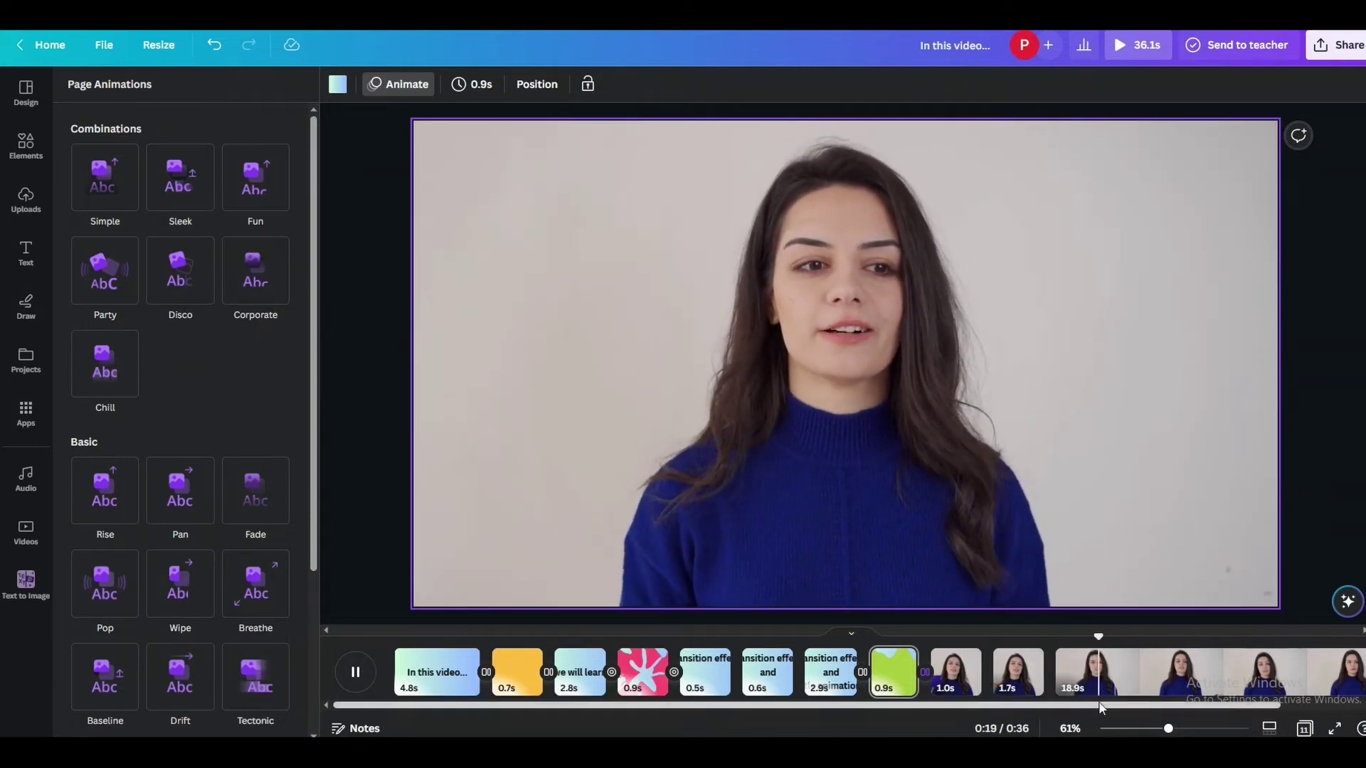
click(1030, 688)
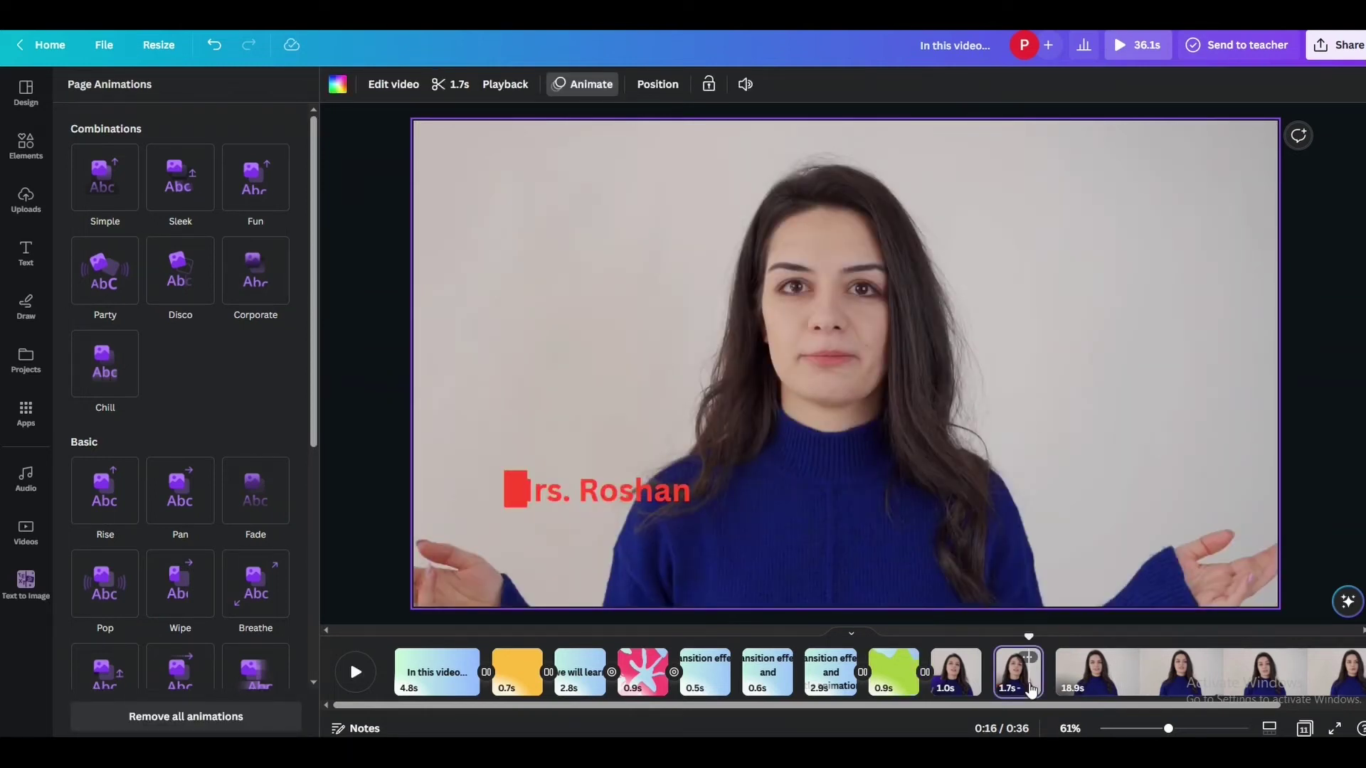
click(900, 679)
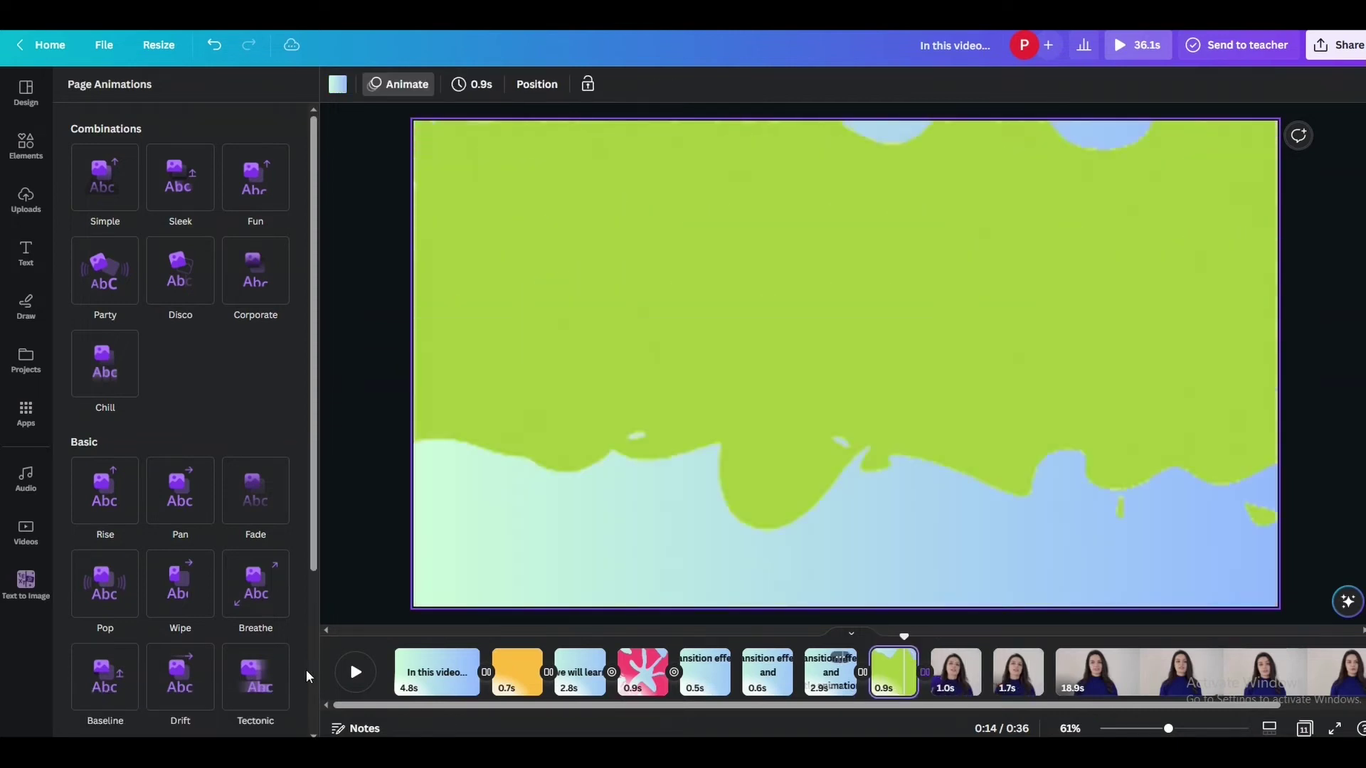
click(353, 674)
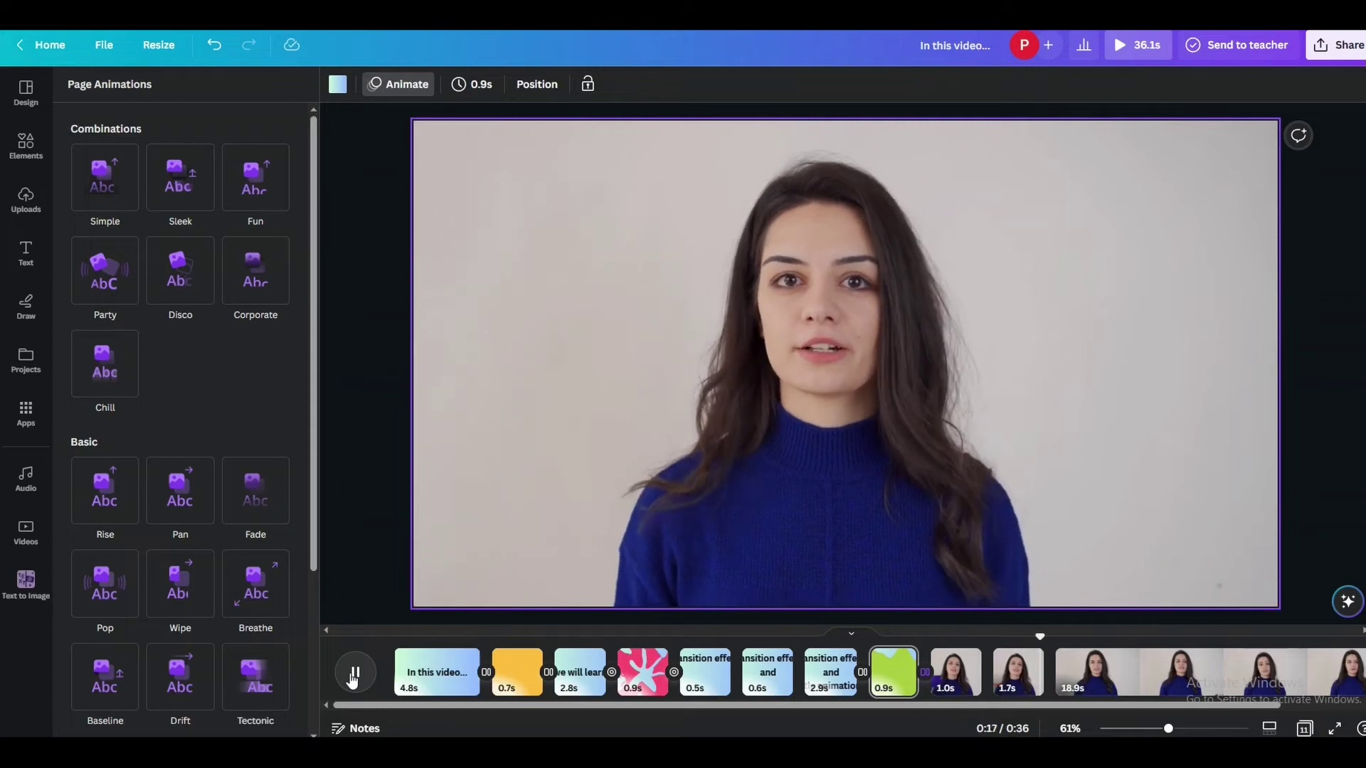
click(353, 674)
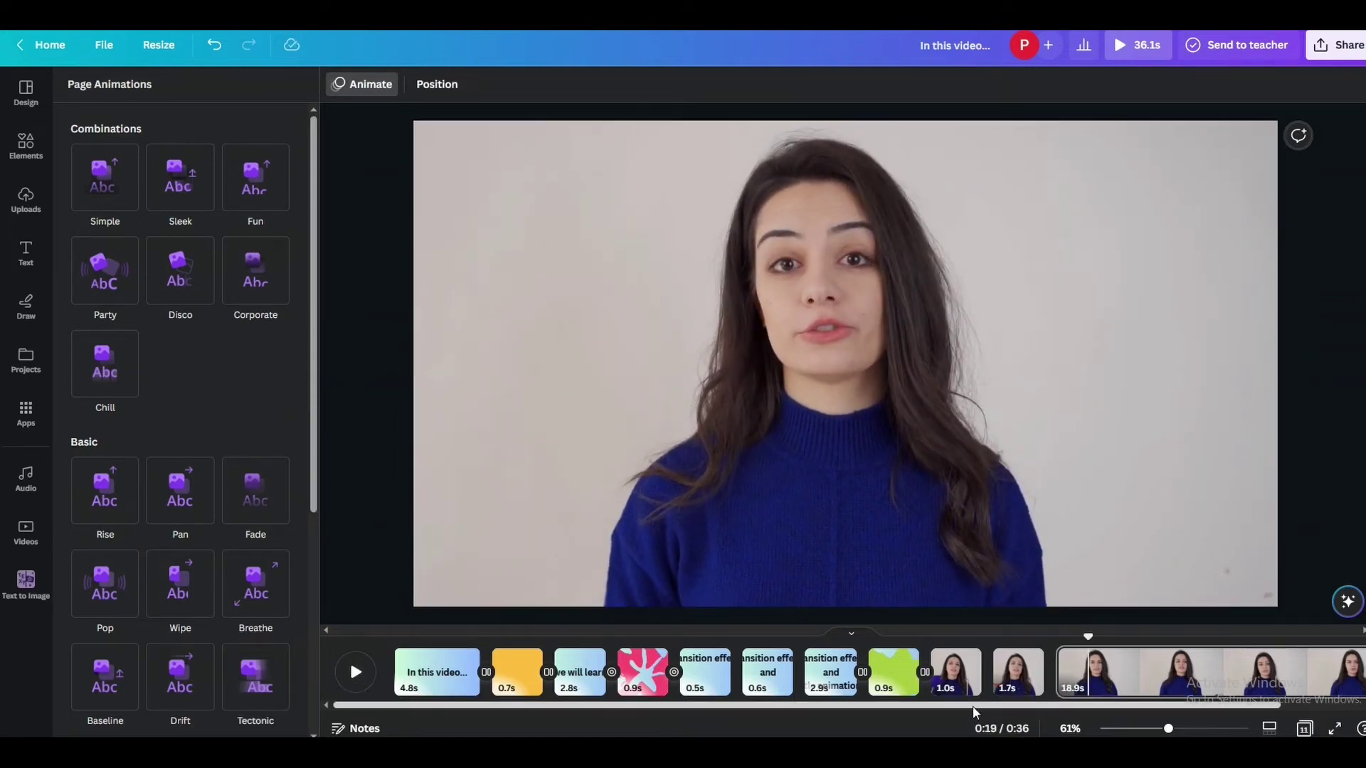
- Add a blank page at the end of the timeline and show the video results for "transition"
drag(972, 706, 1138, 713)
click(1317, 673)
click(35, 153)
double_click(168, 91)
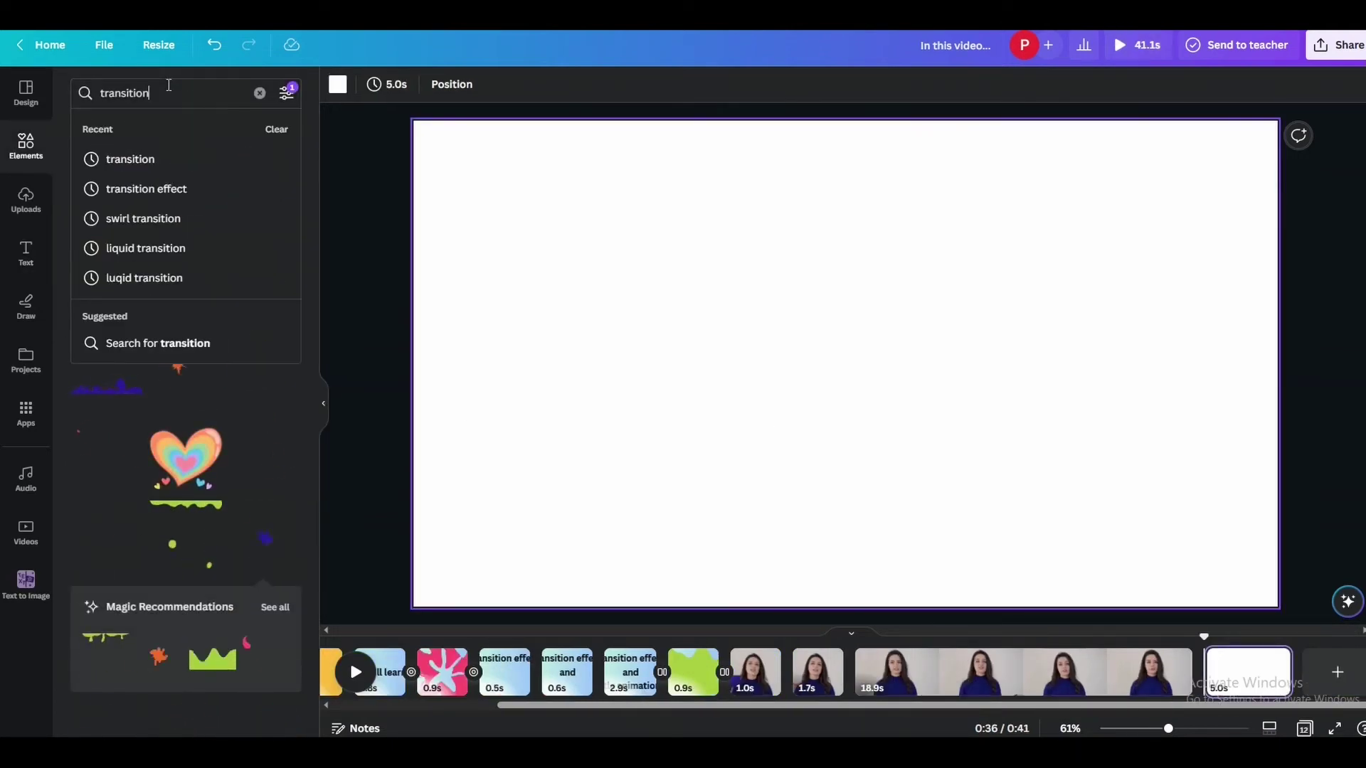
click(226, 128)
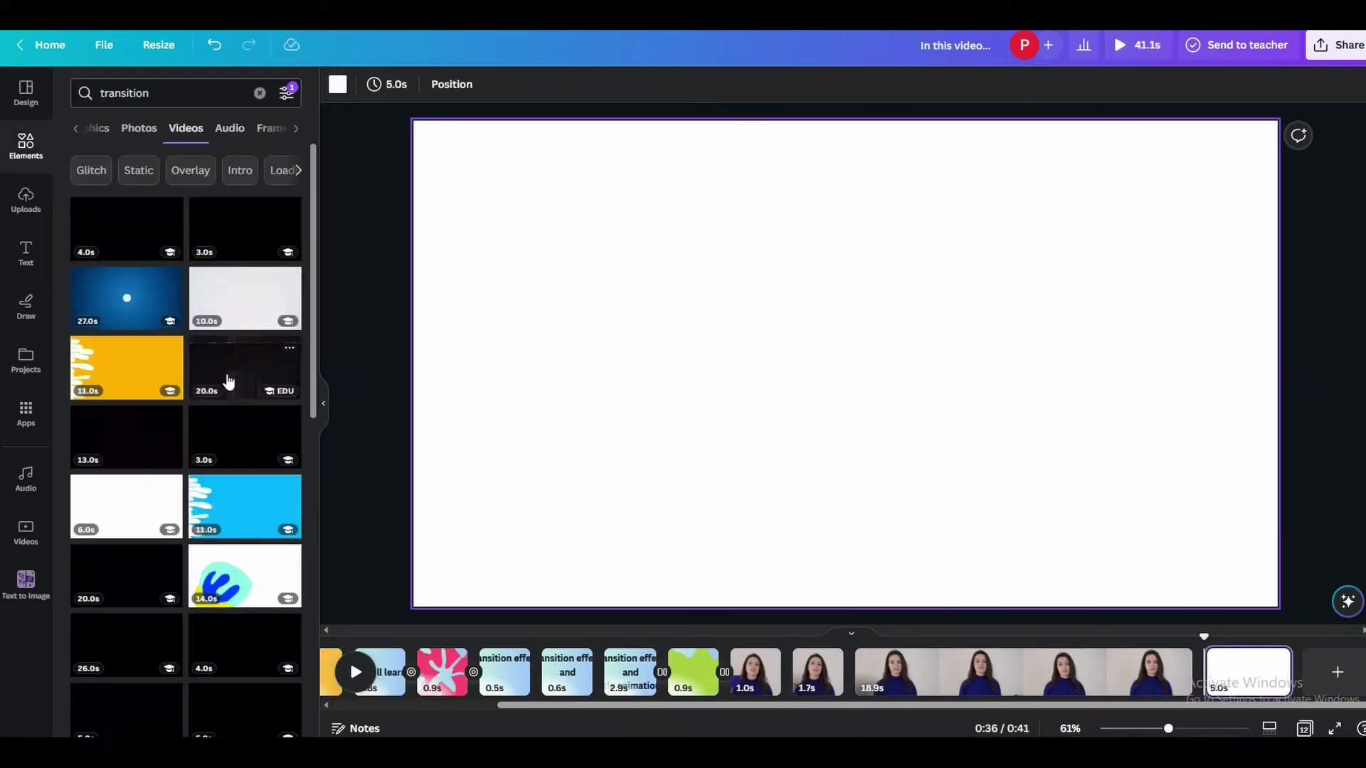
- Add the 10-second solid blue transition video to the new page and make it the page background
scroll(147, 375, down, 5)
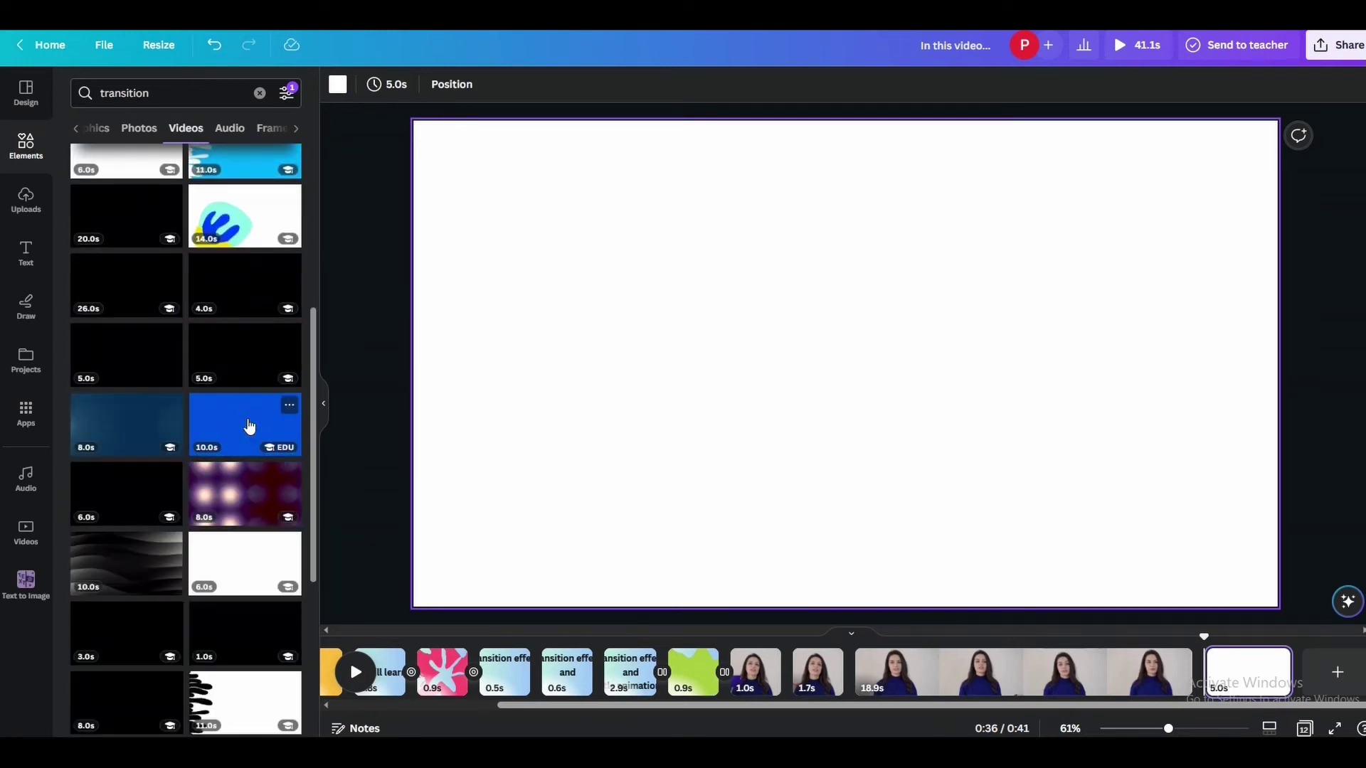
scroll(251, 405, down, 1)
click(251, 385)
right_click(634, 292)
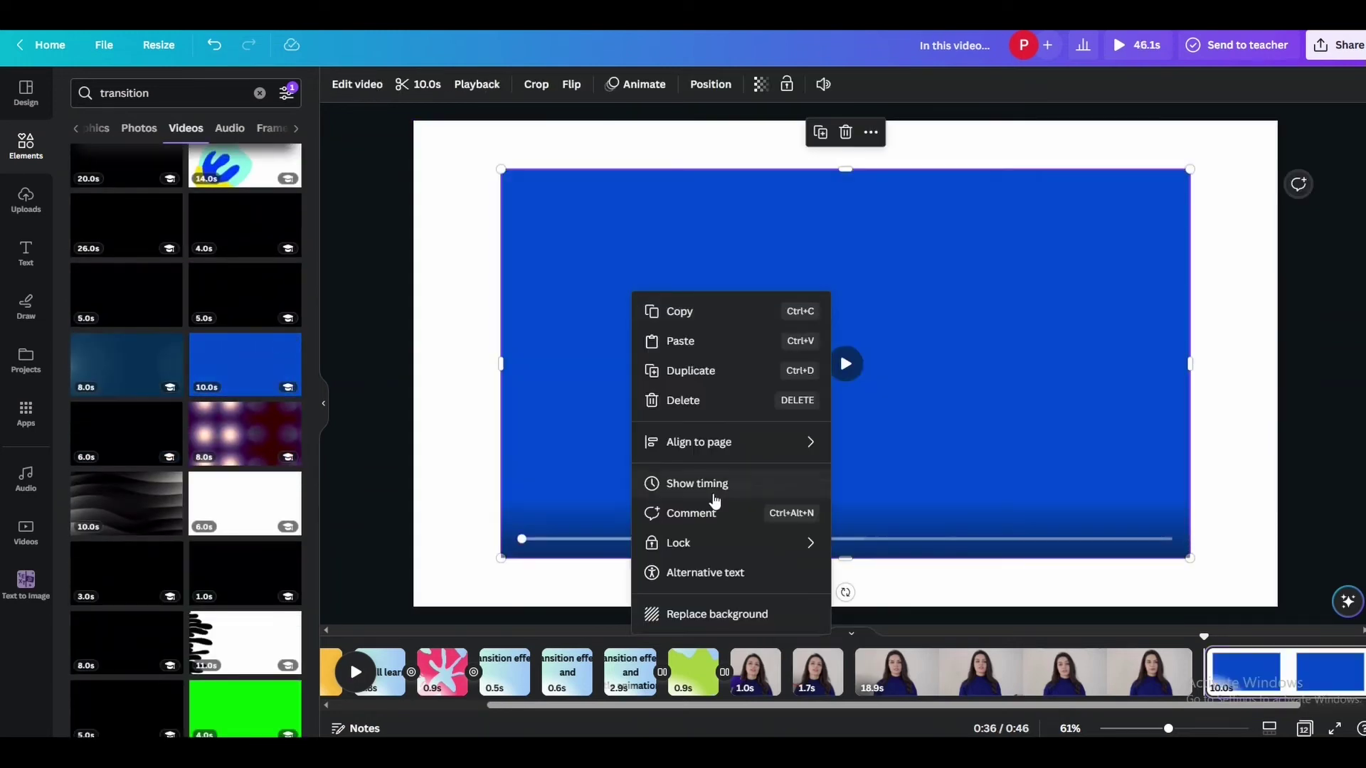
click(718, 613)
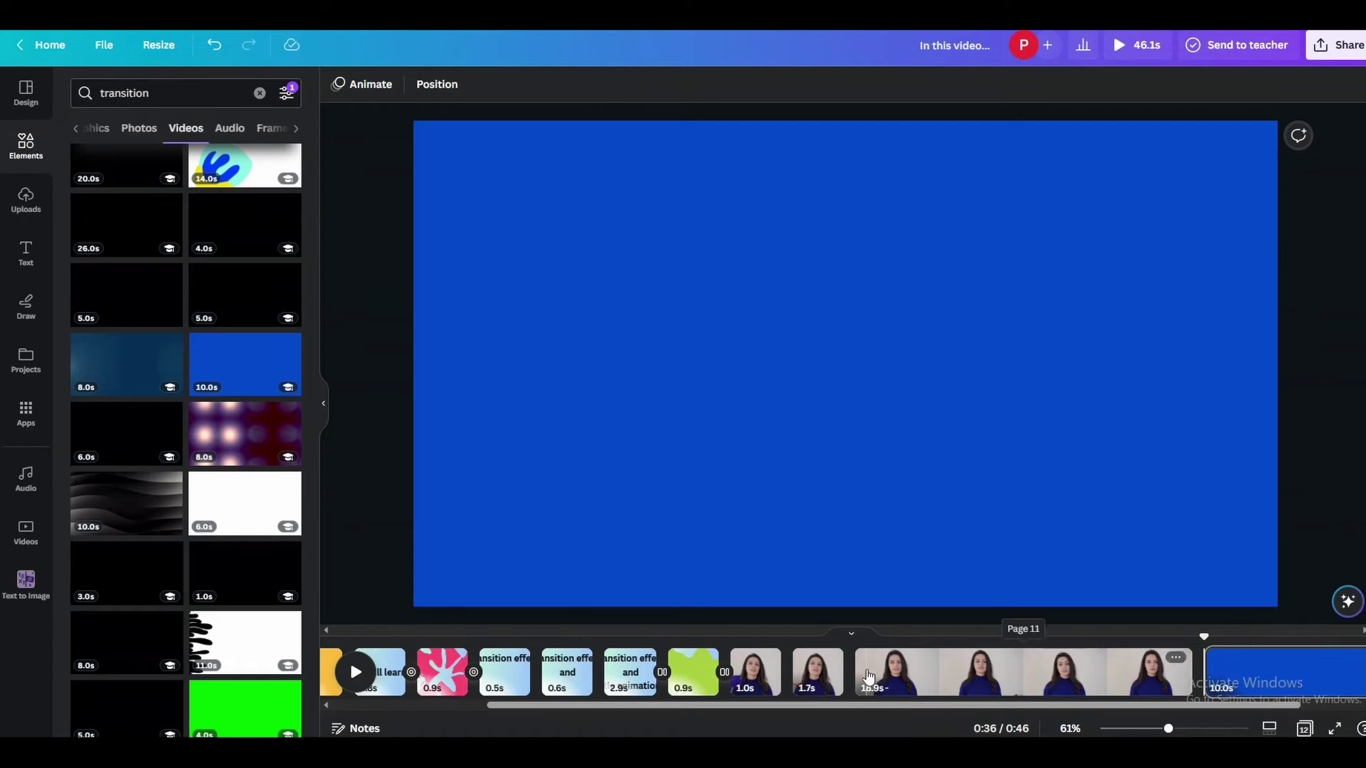
- Trim the last presenter clip to 2.7 seconds and the blue page to 1.2 seconds, and add a blank page after them
drag(1194, 706, 880, 670)
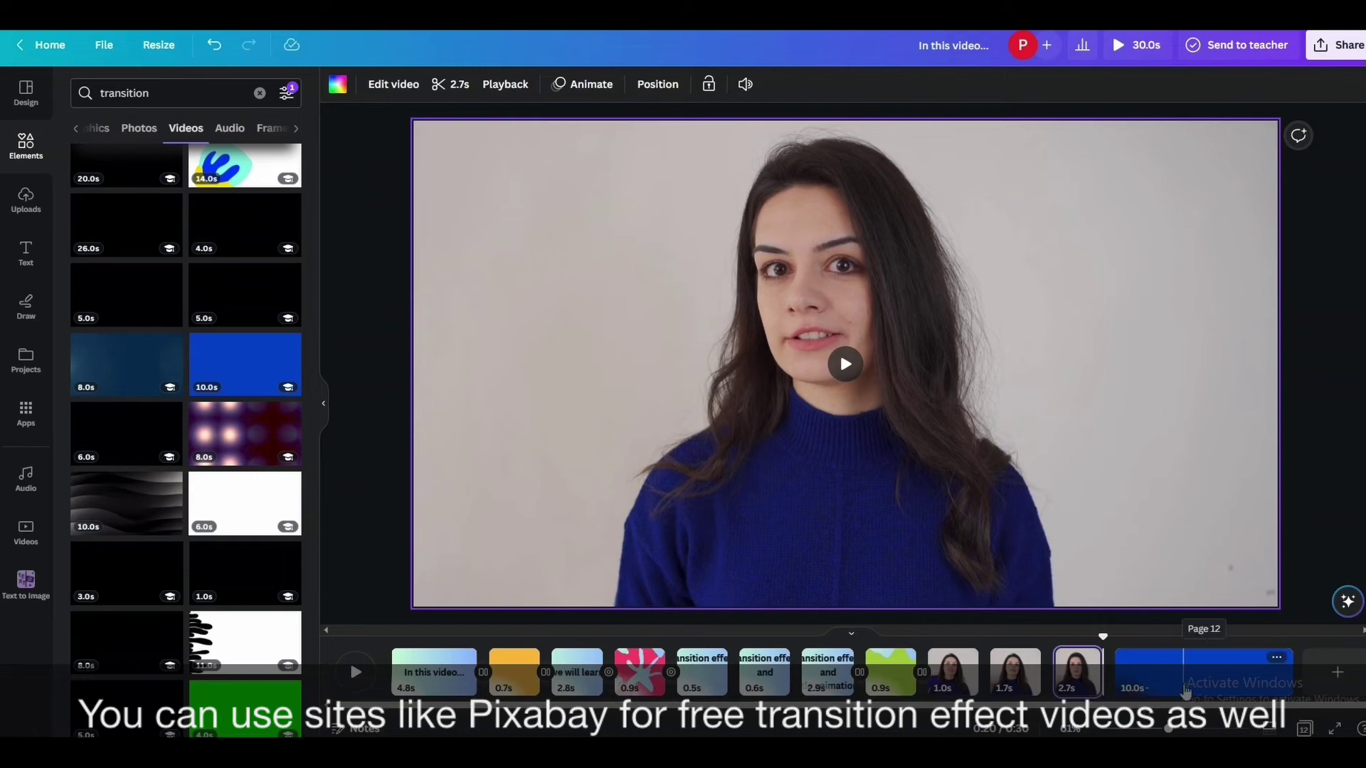
click(1183, 671)
click(463, 89)
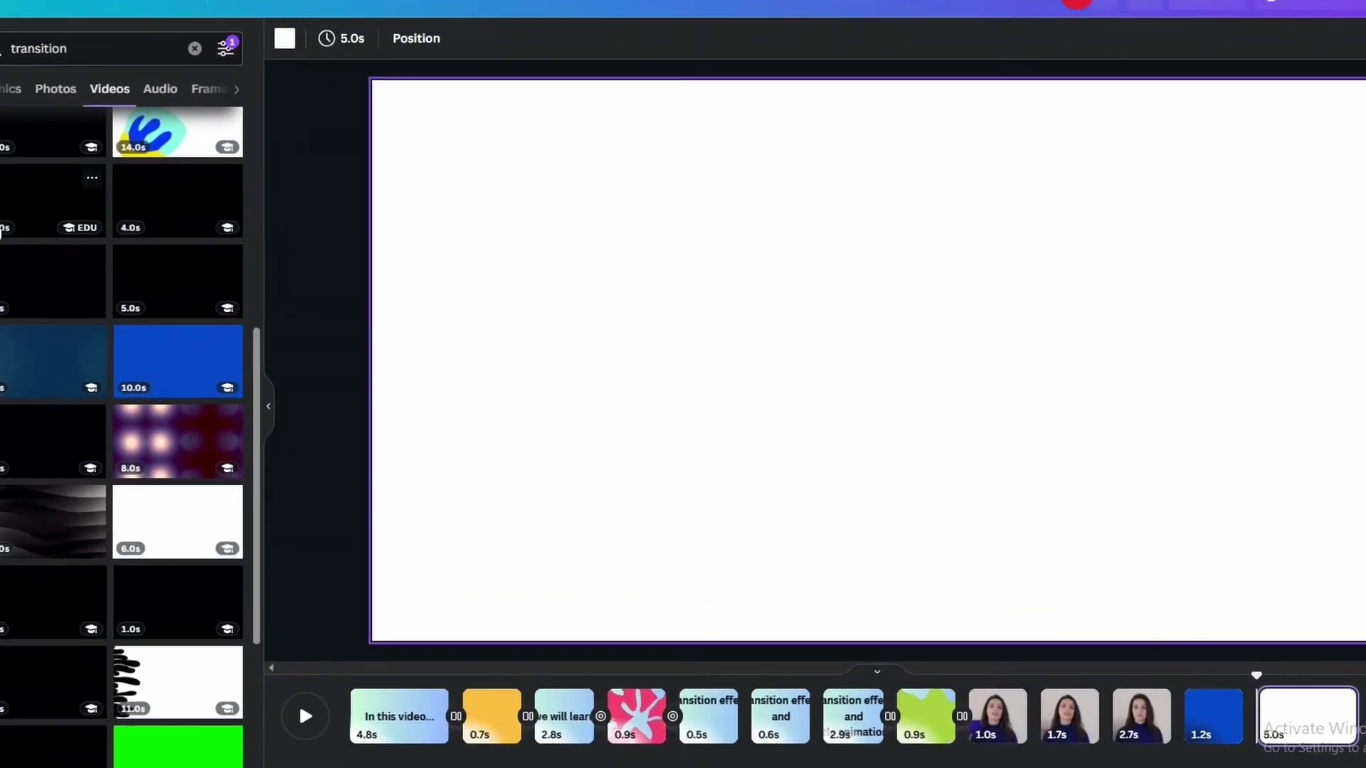
- Add the subheading "Do" near the top center of the blank page and duplicate it three times below
click(12, 250)
click(126, 326)
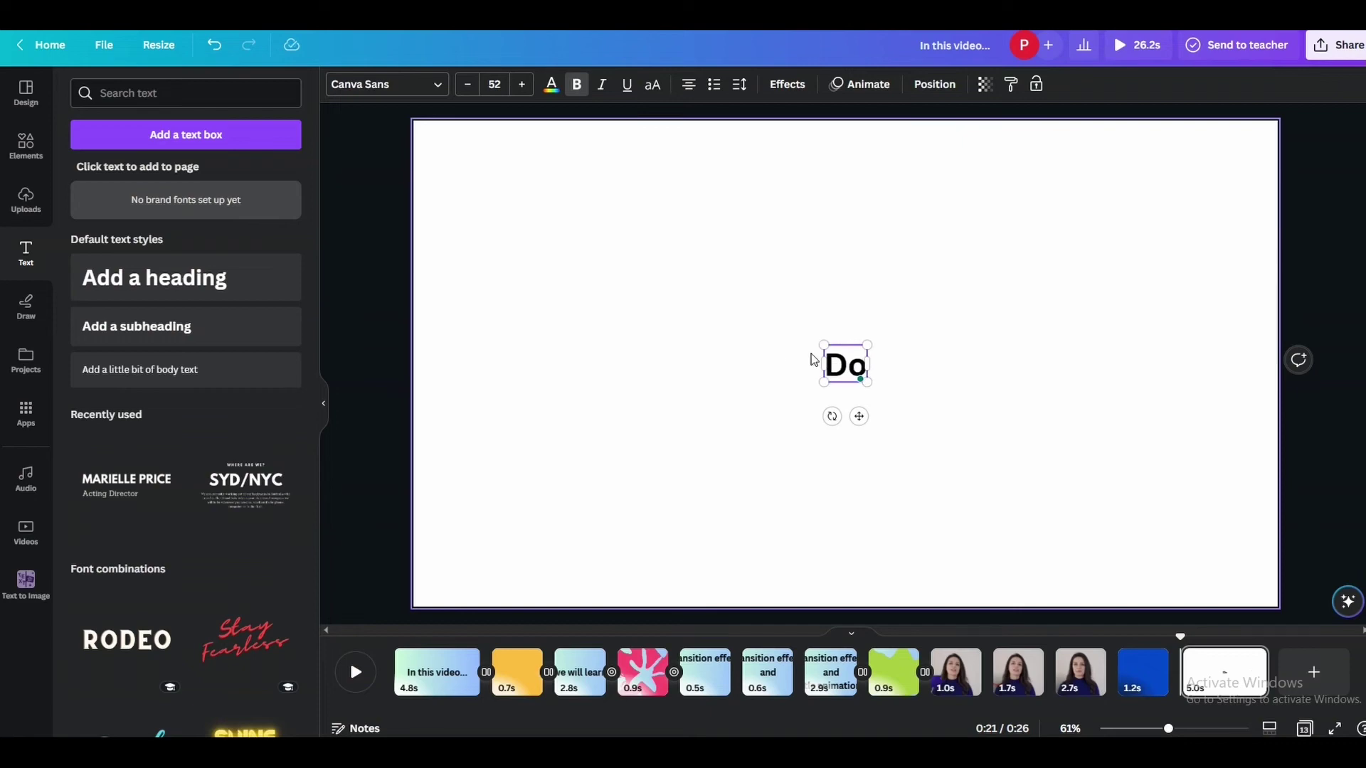
click(870, 235)
drag(854, 205, 845, 345)
click(845, 229)
key(ctrl+d)
key(ctrl+d)
key(ctrl+d)
- Change the three copies of "Do" to "LIKE", "COMMENT" and "SHARE", from top to bottom
double_click(845, 286)
text(LIKE)
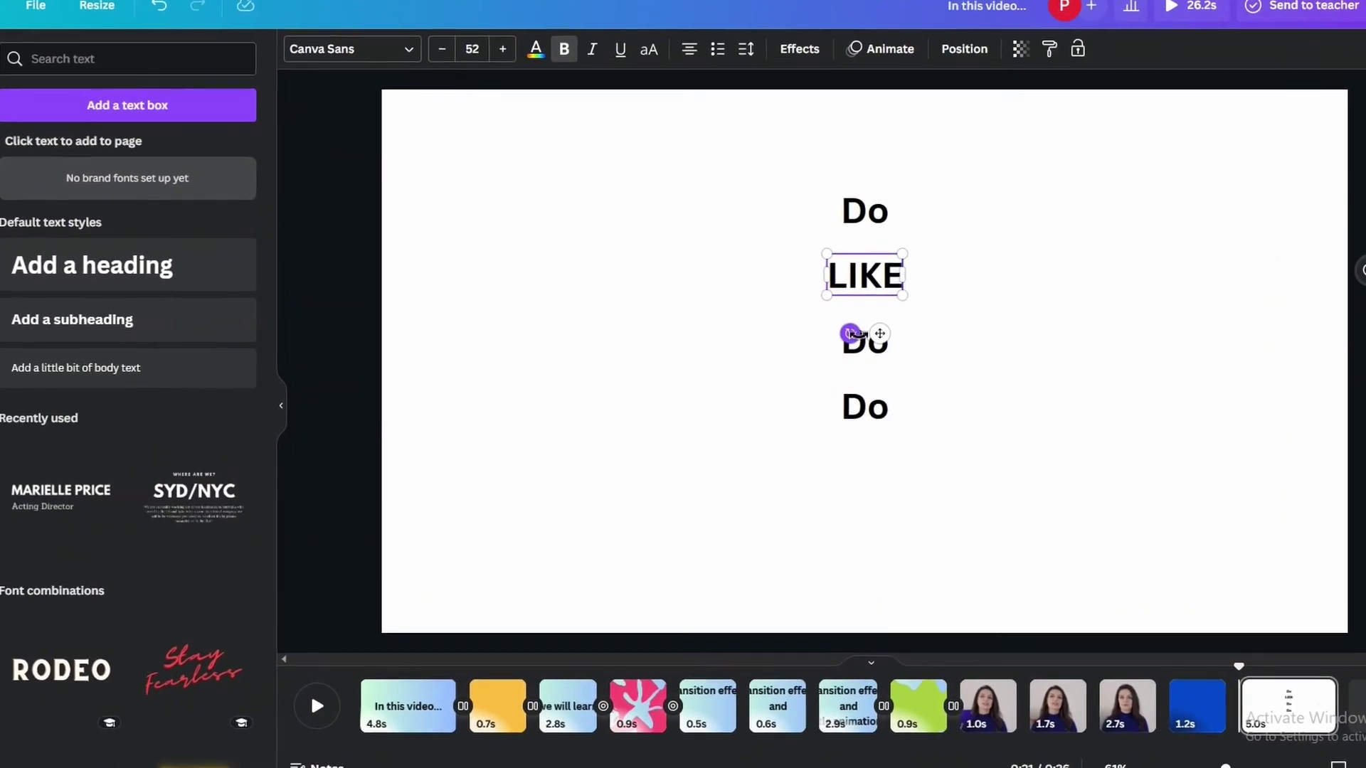
double_click(864, 342)
text(COMMENT)
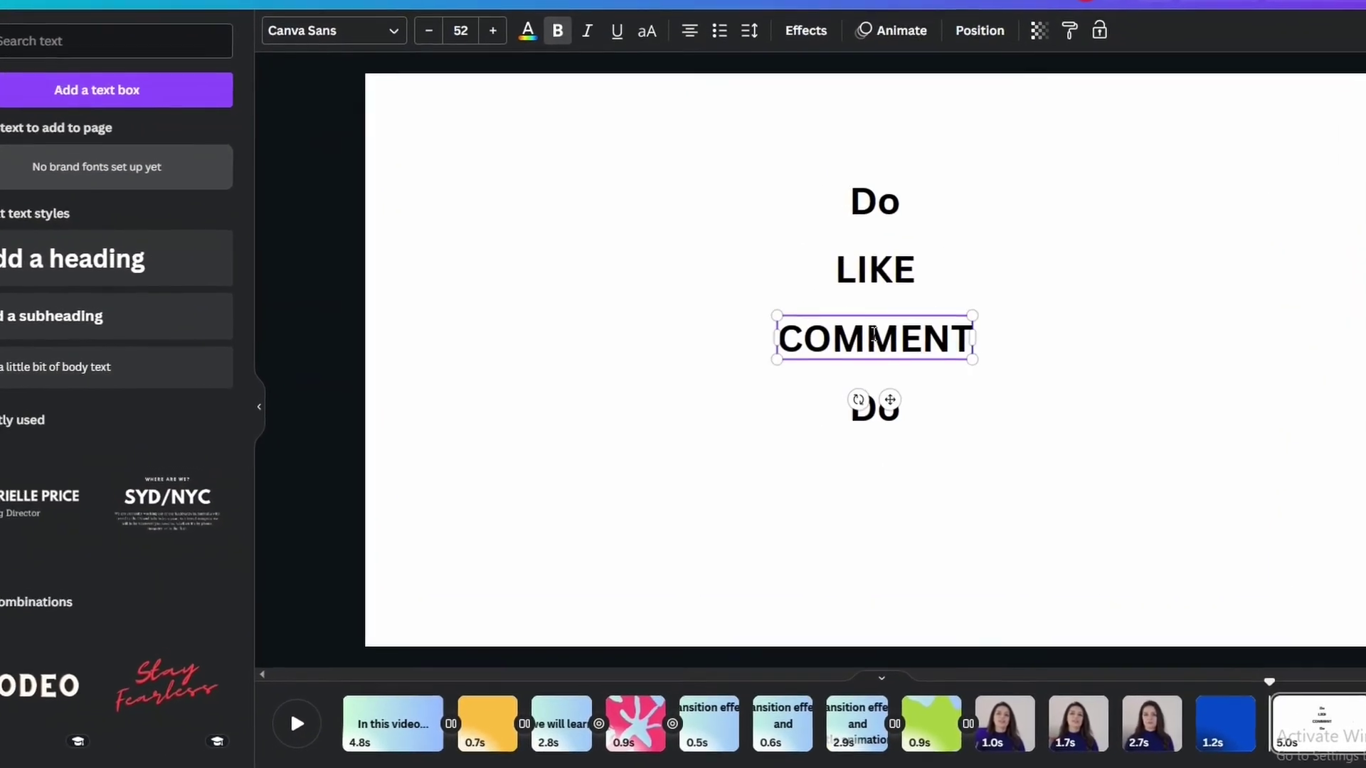
double_click(865, 407)
text(AND)
key(BackSpace)
key(BackSpace)
key(BackSpace)
text(SHARE)
- Apply the Pop text animation to all four words and enlarge them to font size 75
drag(936, 461, 866, 224)
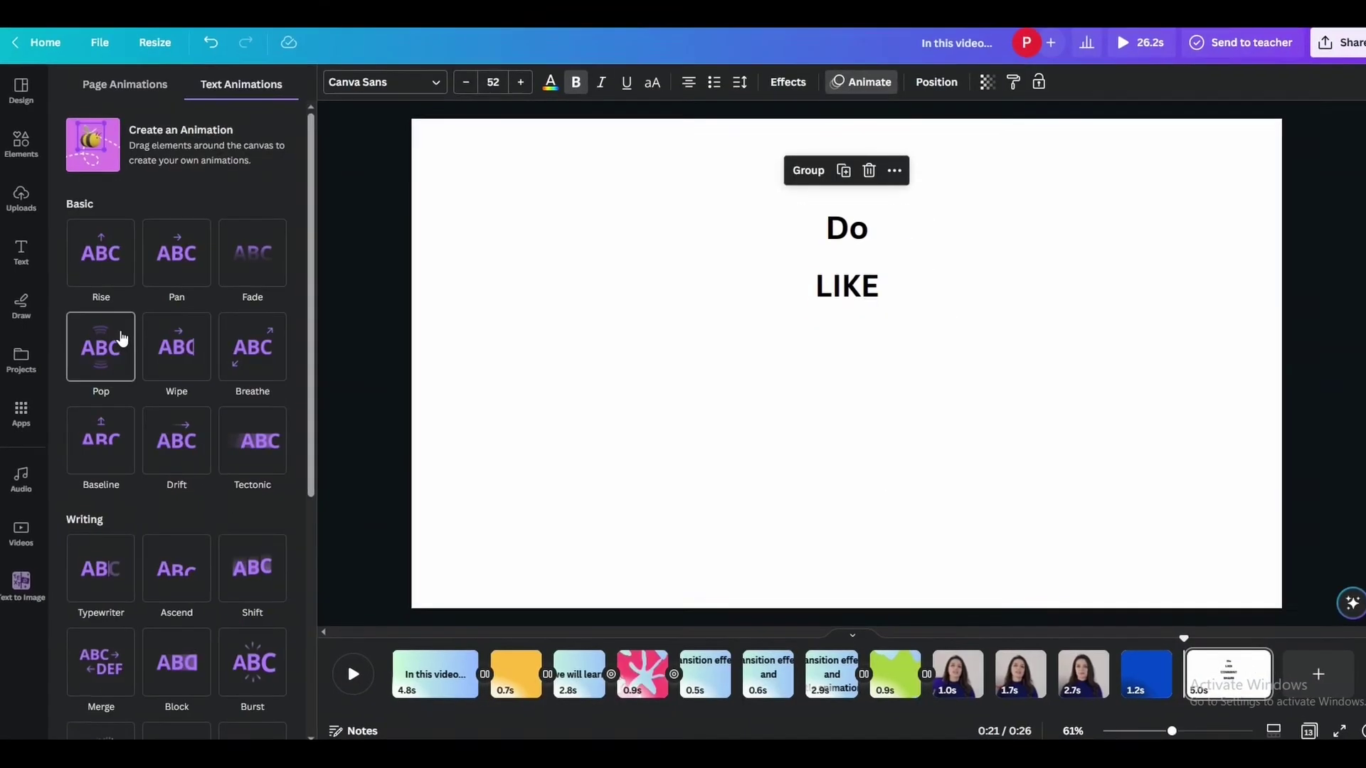
drag(1081, 512, 1094, 523)
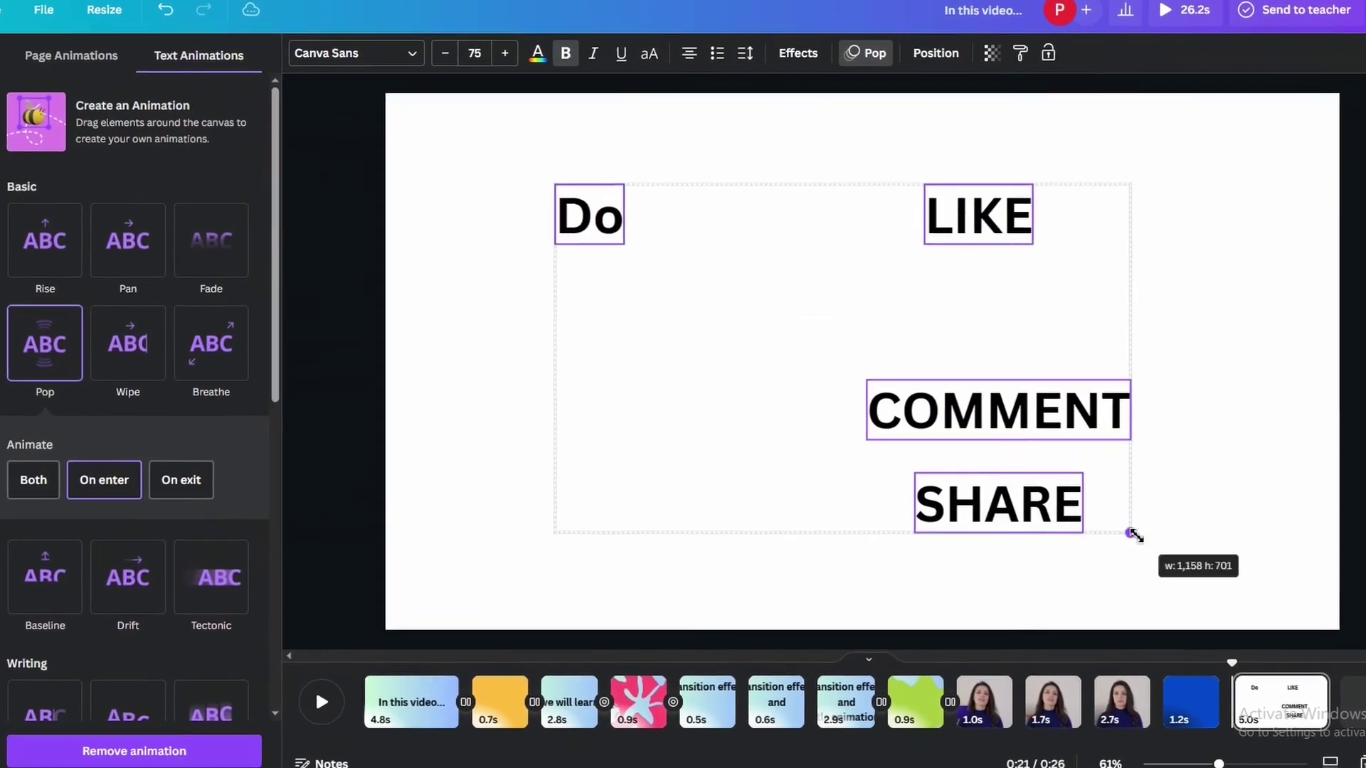
- Arrange "LIKE", "COMMENT" and "SHARE" in one row beside "Do" across the upper half of the page
drag(991, 219, 703, 269)
drag(974, 466, 928, 270)
drag(976, 555, 1176, 269)
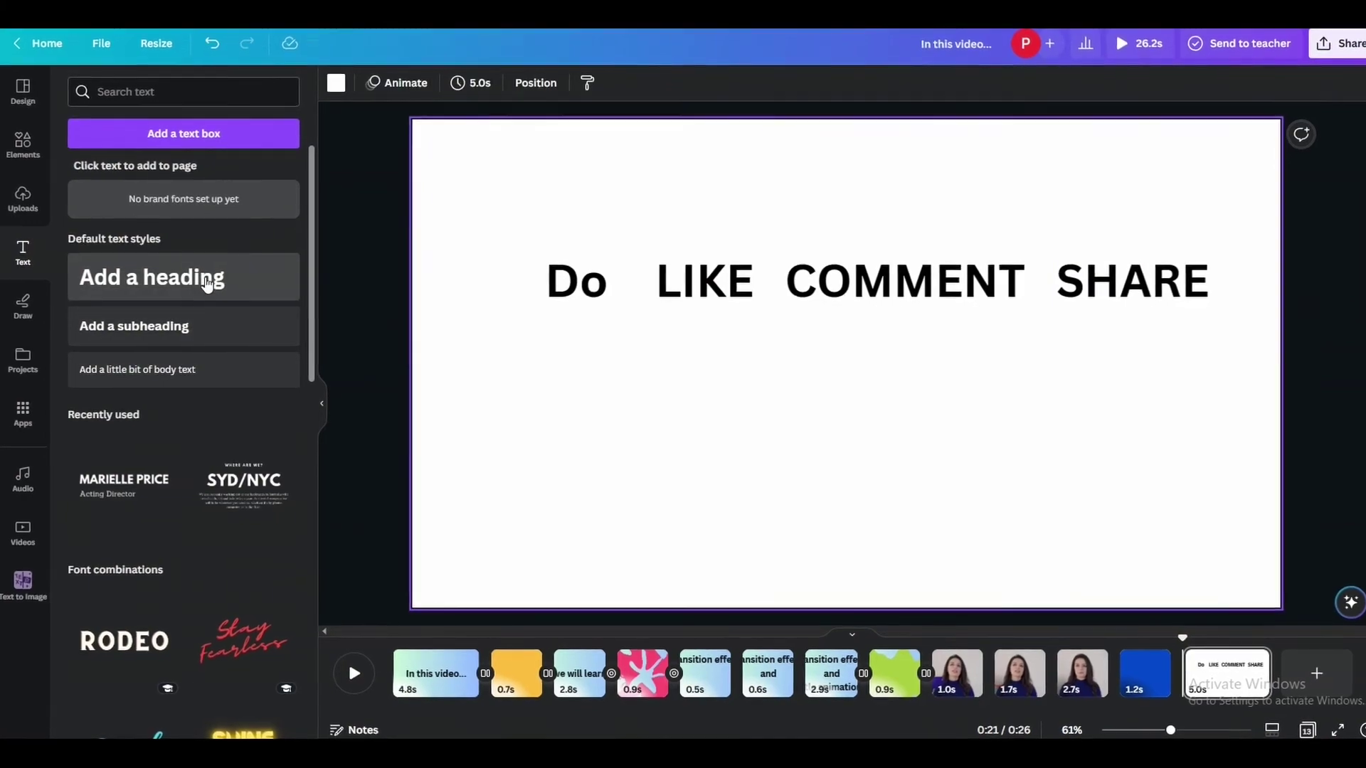
- Duplicate the row of four words and place the copy below the original row
drag(520, 290, 1081, 288)
key(ctrl+d)
drag(974, 301, 959, 432)
- Change the first three words of the lower row to "THANKS", "FOR" and "WATCHING", and delete the fourth
click(582, 416)
double_click(575, 412)
text(THANKS)
double_click(706, 420)
text(FOR)
click(957, 435)
double_click(985, 440)
text(WATCHING)
click(1179, 431)
key(Delete)
- Spread "THANKS", "FOR" and "WATCHING" across the width of the upper row, and change "Do" to "DO"
drag(995, 431, 1200, 438)
drag(705, 432, 897, 441)
drag(612, 430, 667, 433)
double_click(567, 259)
text(DO)
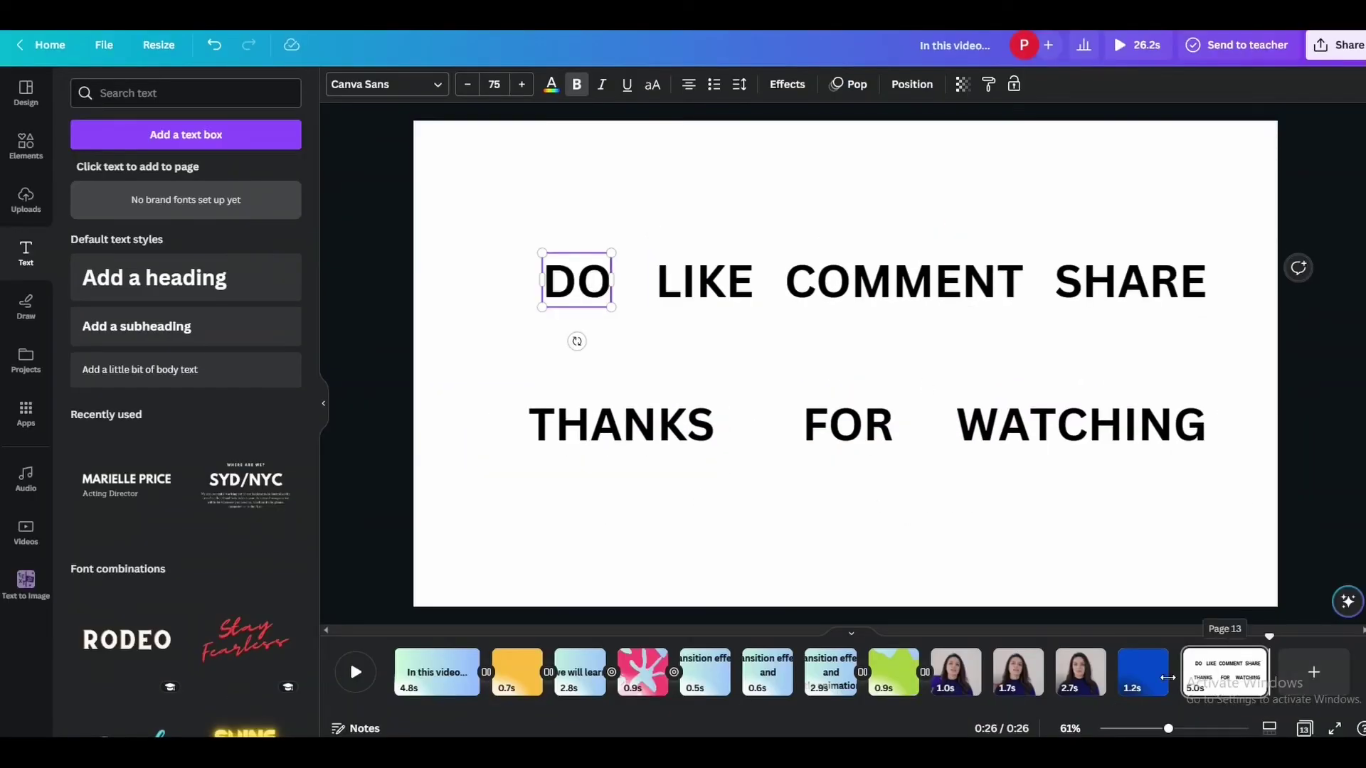
- Preview the change from the last presenter clip to the blue page and the closing text page
click(1158, 677)
click(1081, 684)
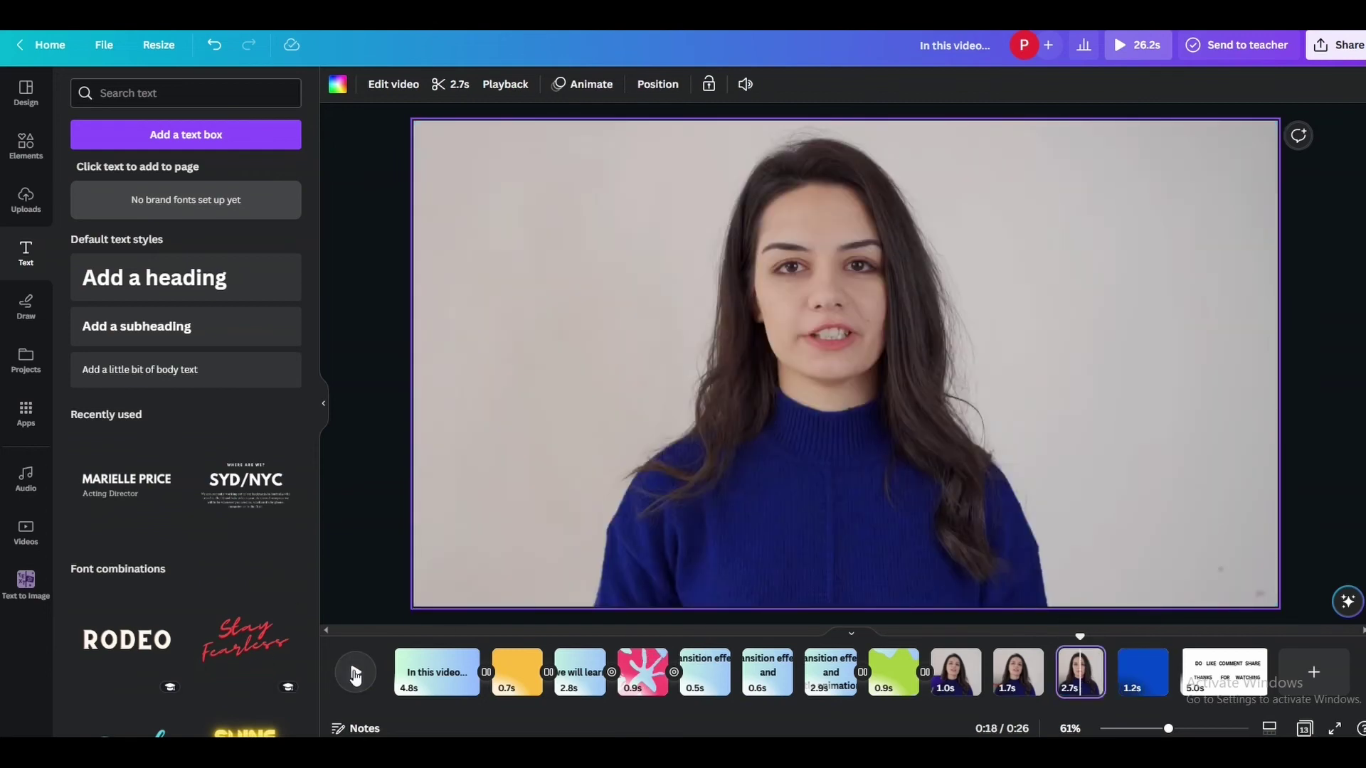
click(355, 672)
click(355, 672)
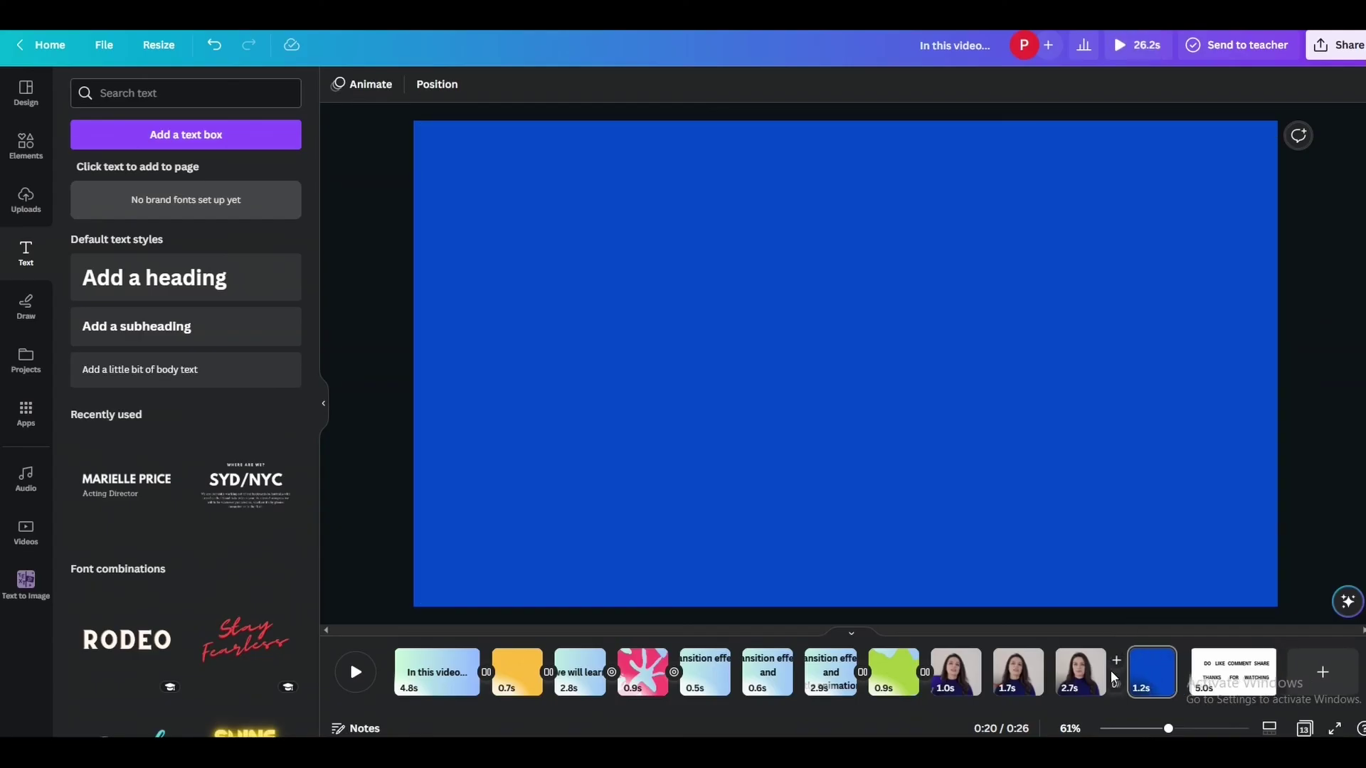
- Add a Circle Wipe transition with direction Out between the last presenter clip and the blue page
click(1117, 684)
click(111, 257)
click(234, 424)
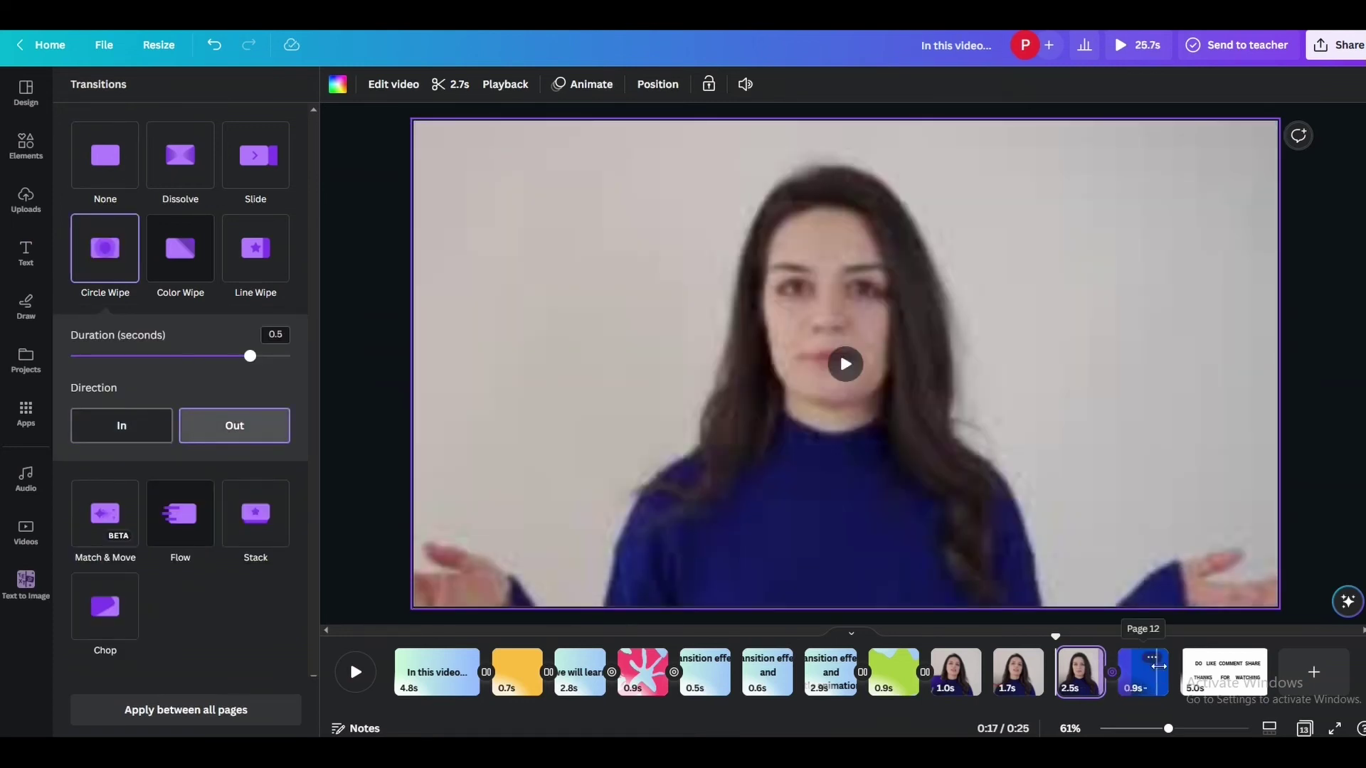
- Add a Circle Wipe transition with direction Out between the blue page and the closing text page
click(1175, 681)
click(105, 248)
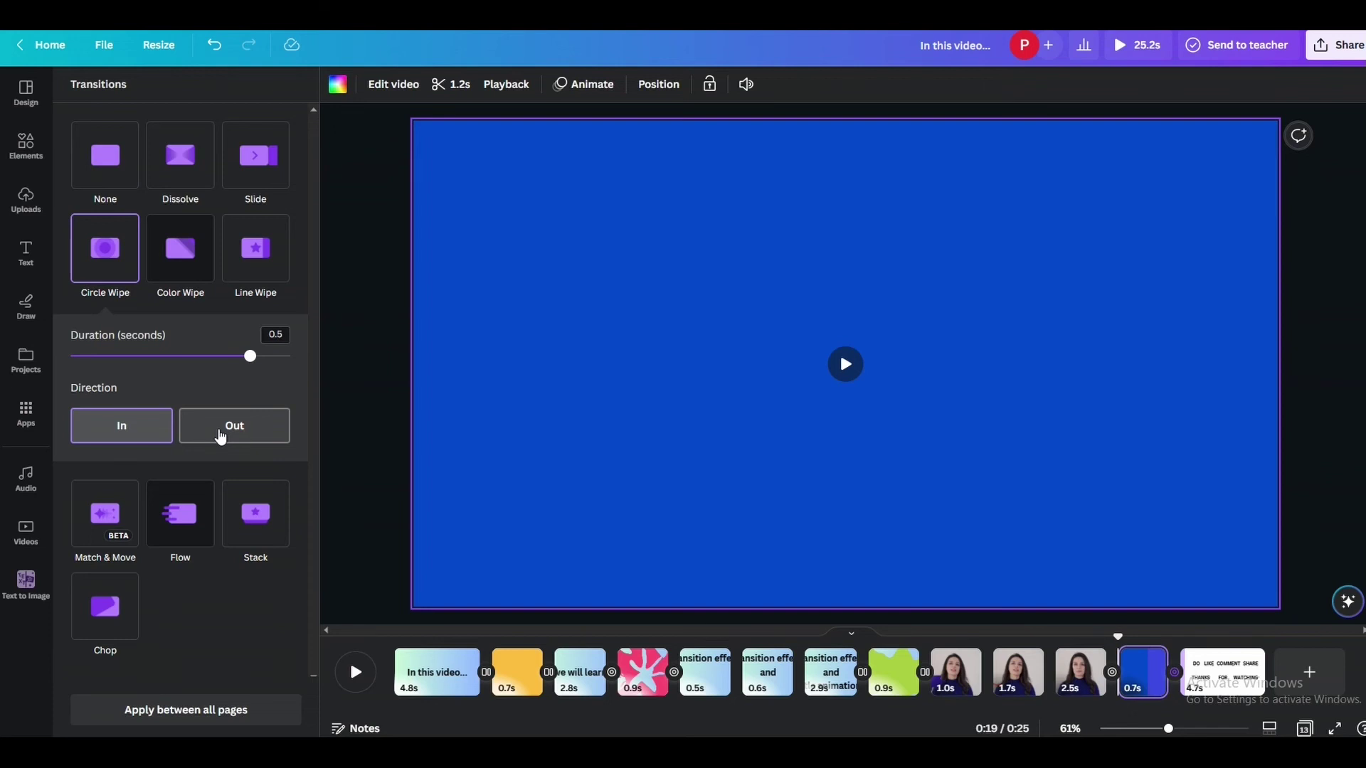
click(220, 435)
- Set the closing text page's background to the green-to-blue gradient from the document colors
click(1225, 683)
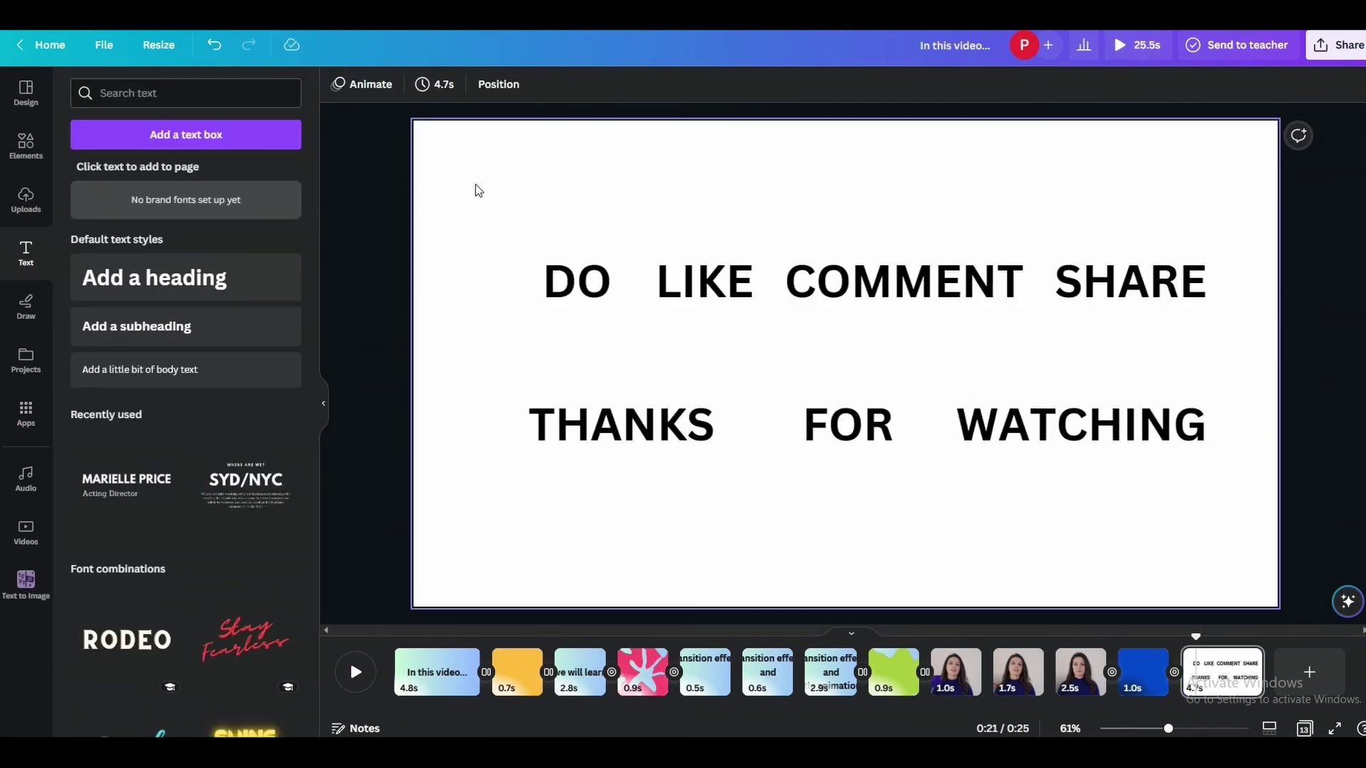
click(337, 84)
click(245, 174)
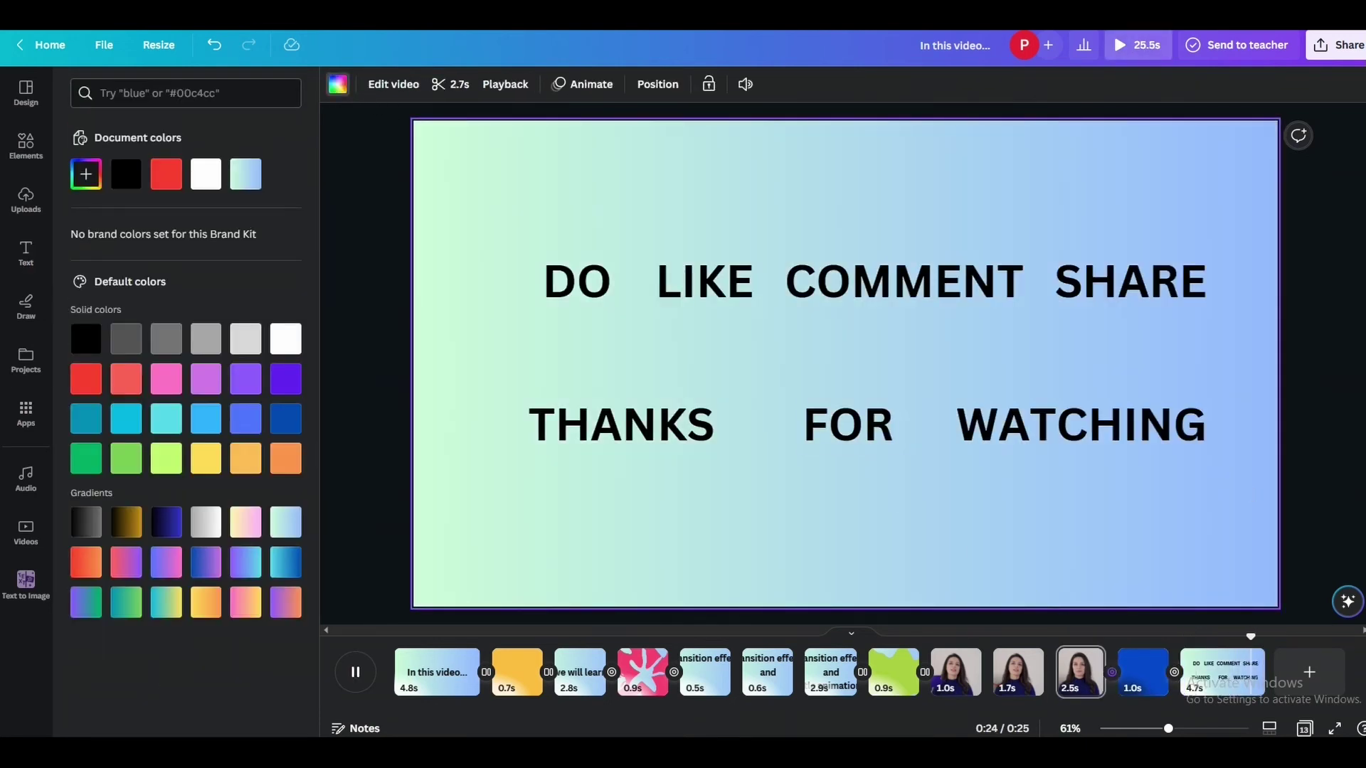